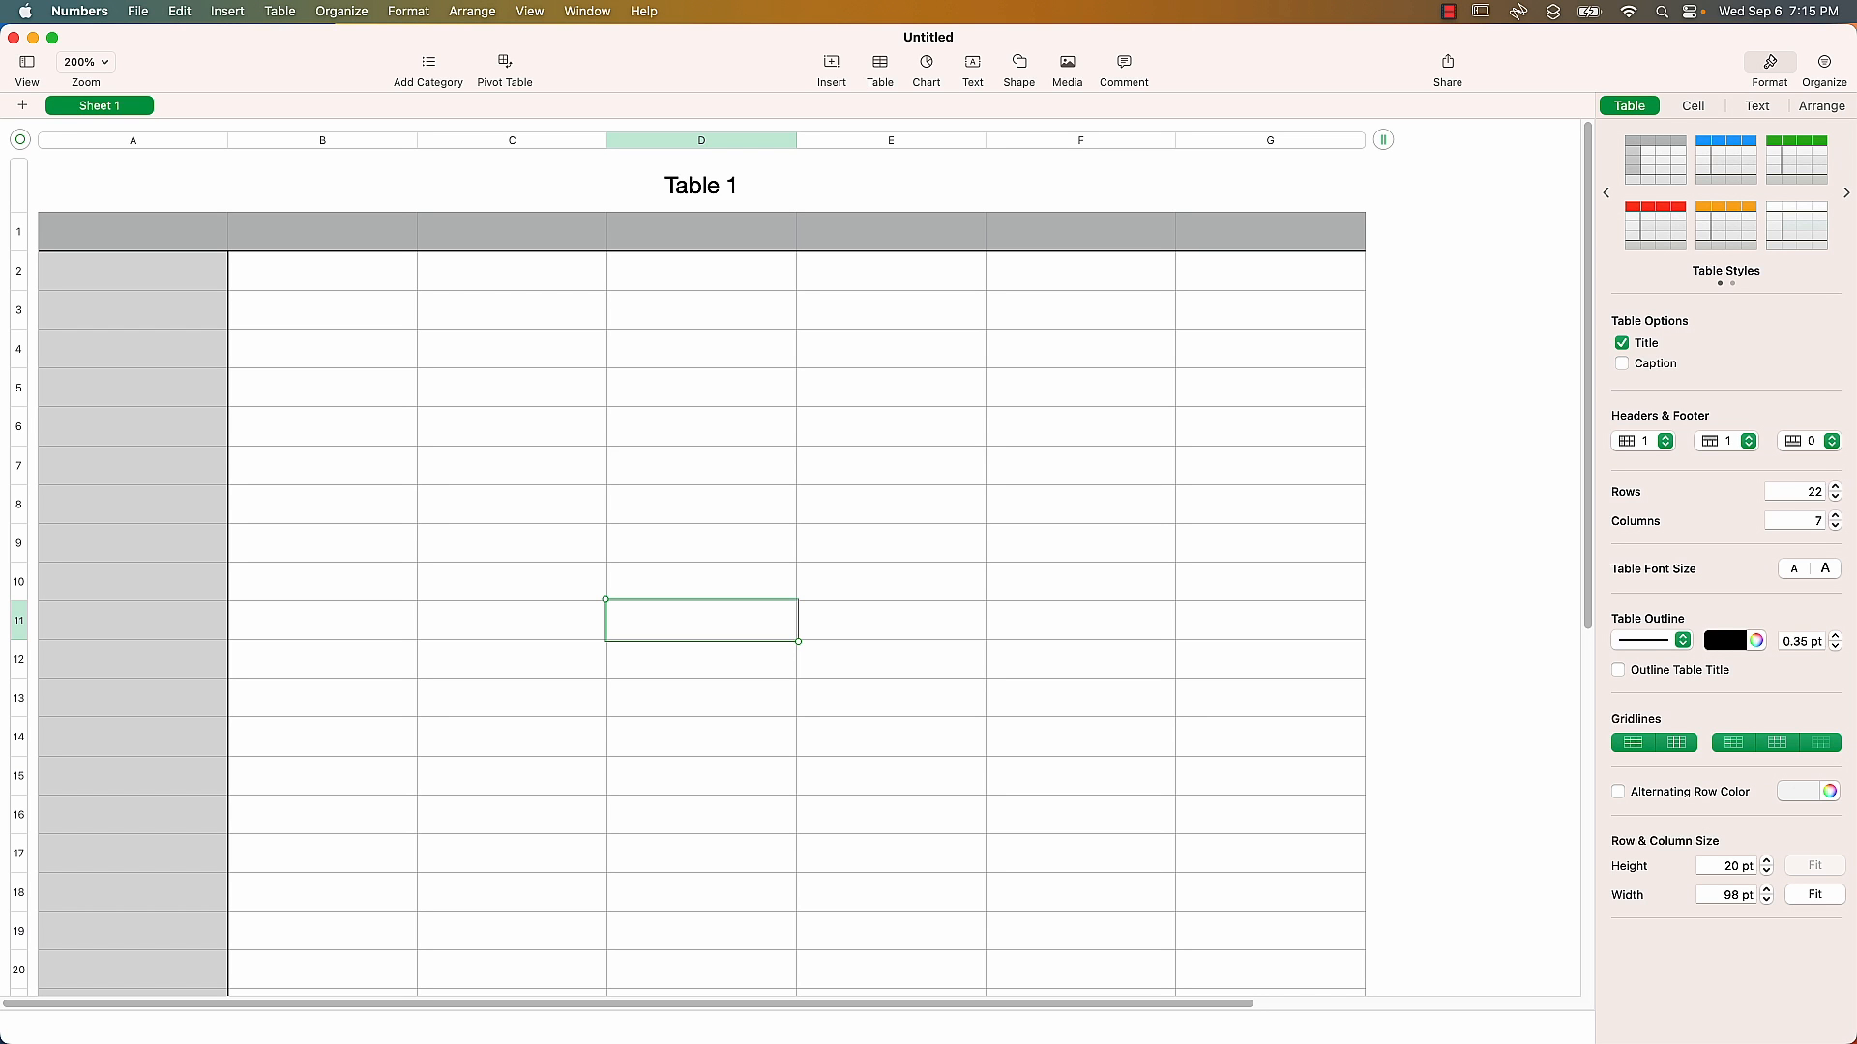
Enter a formula in cell D11 that returns the day of today's date using DAY with TODAY as its date.
{"action": "type", "text": "="}
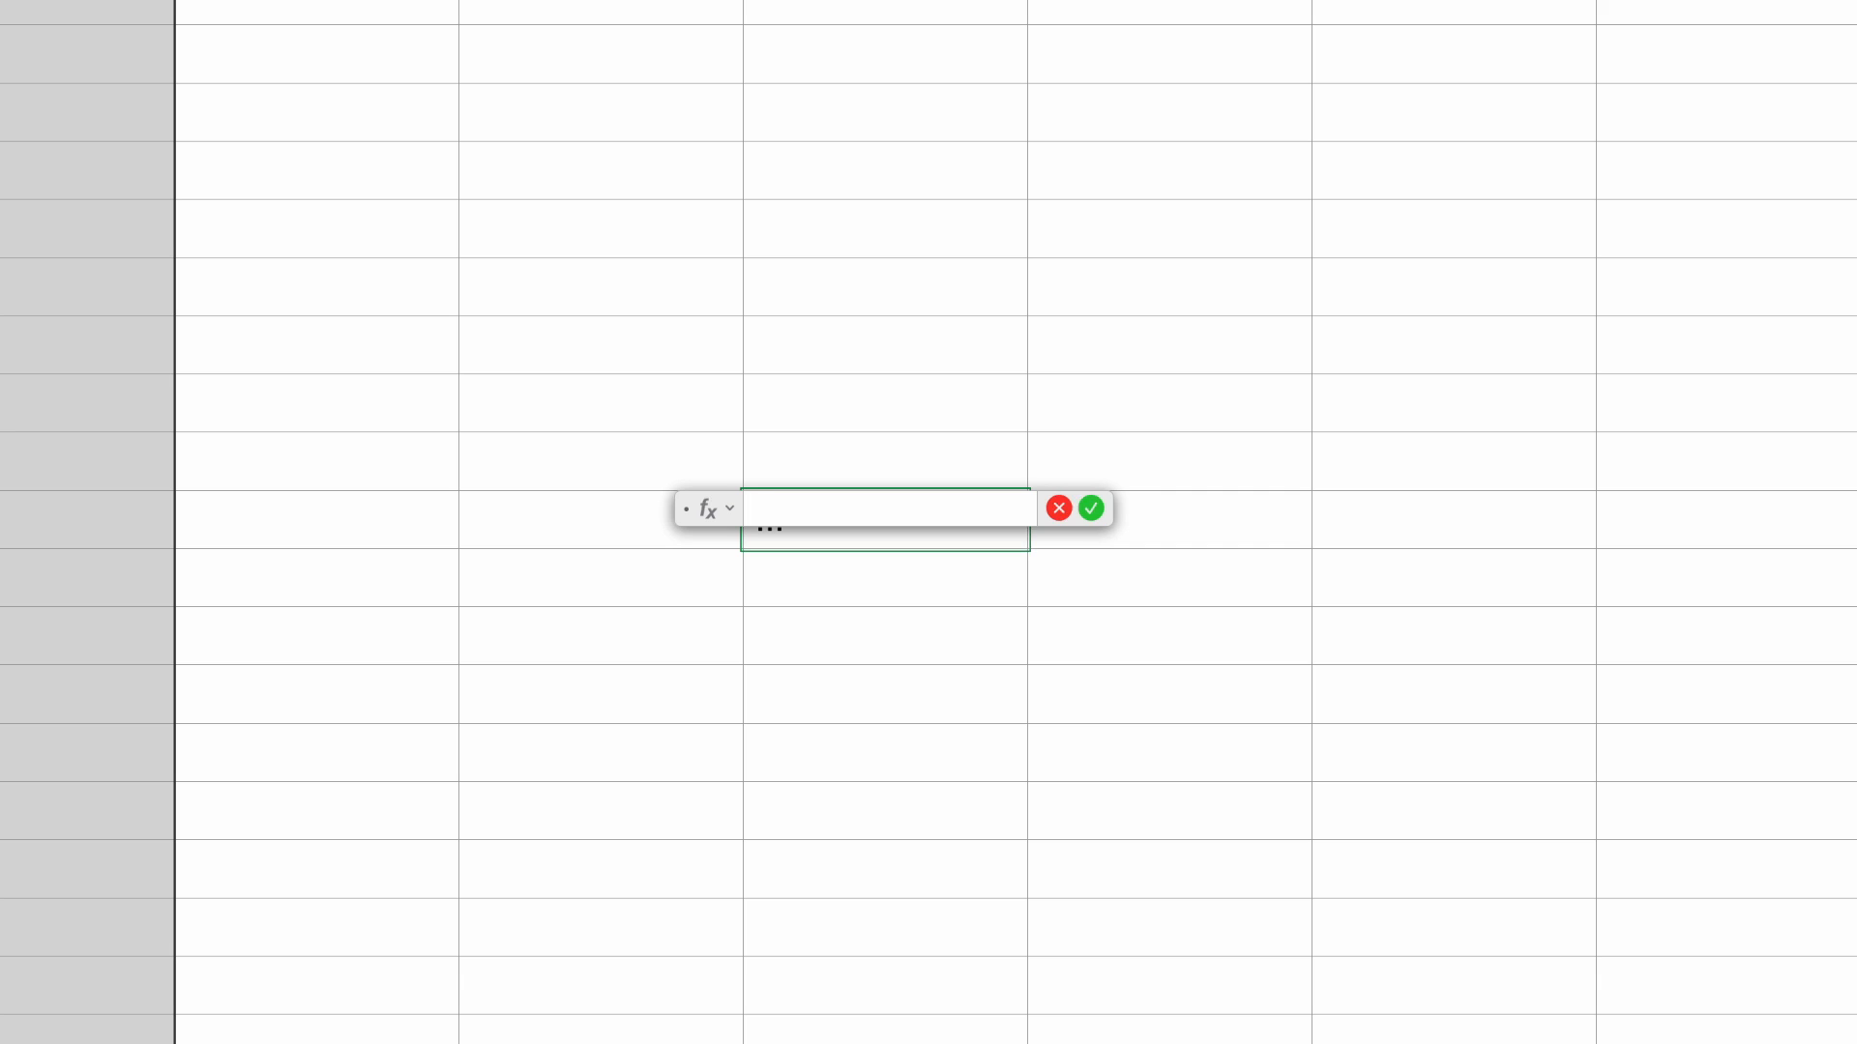
{"action": "type", "text": "day"}
{"action": "key", "text": "Return"}
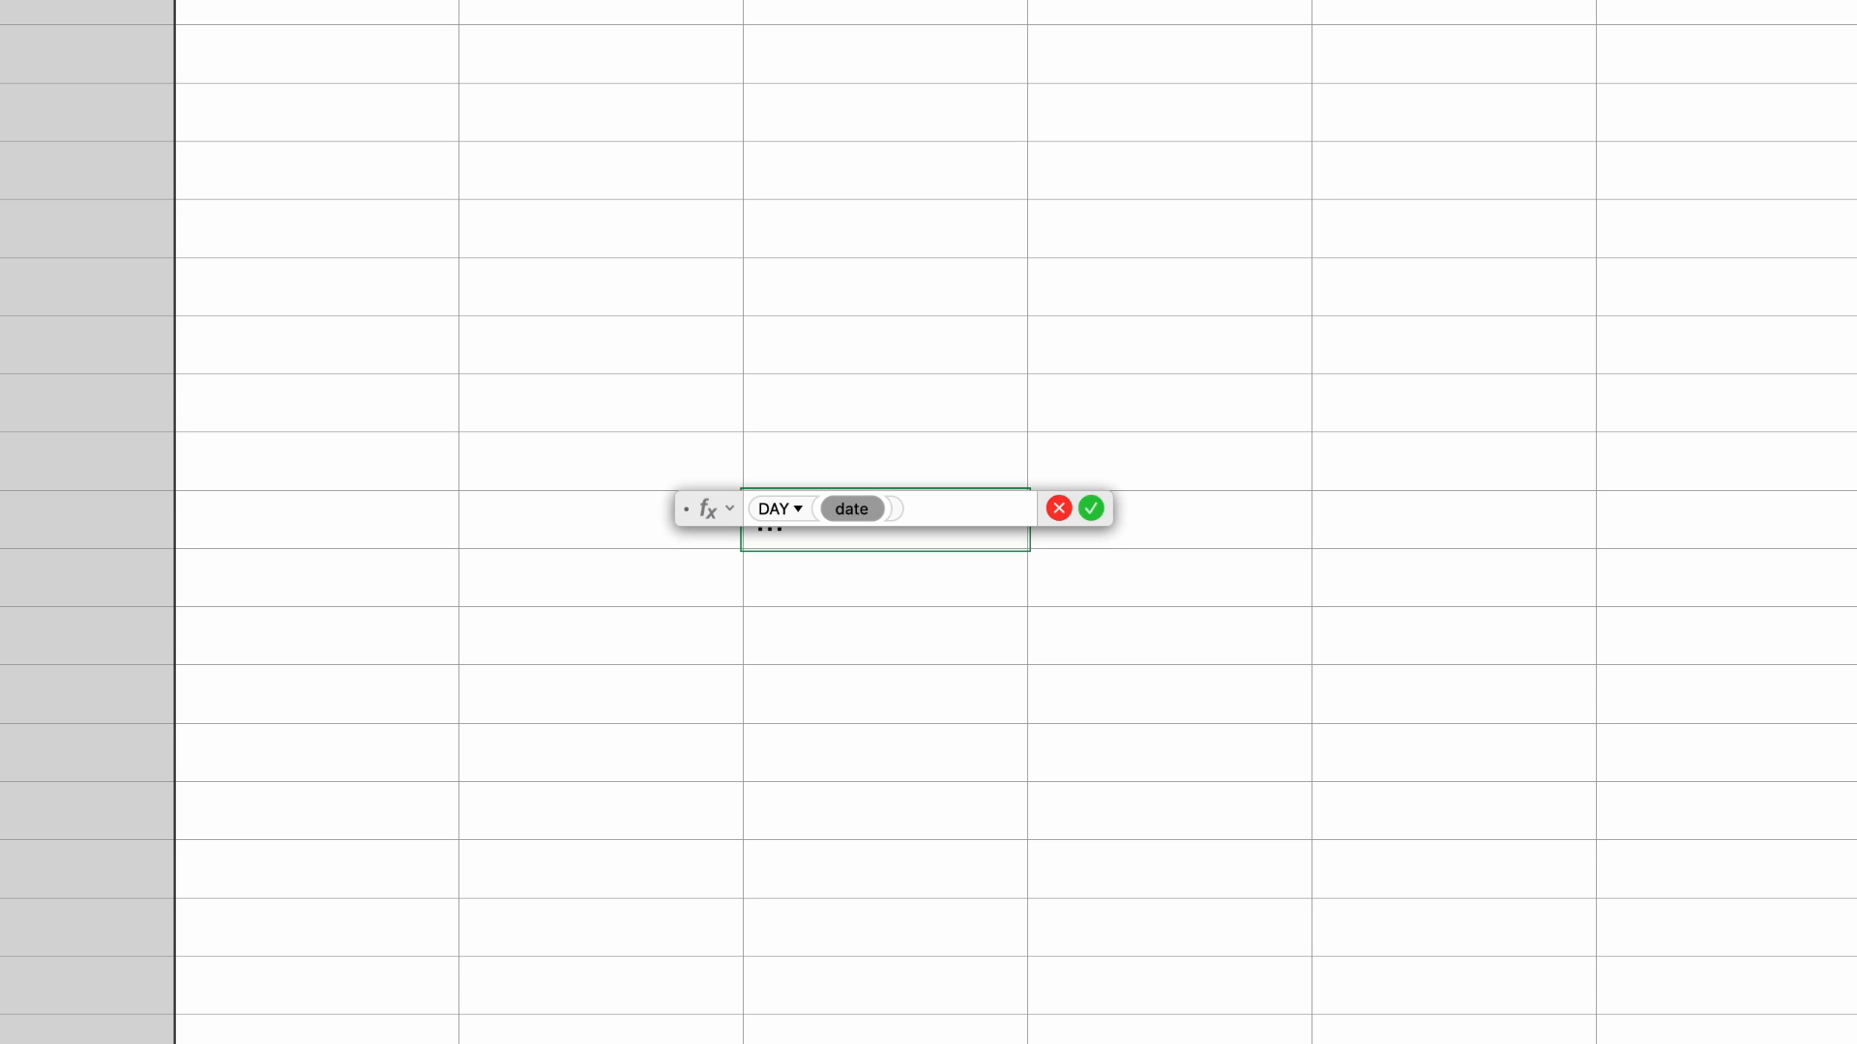
{"action": "type", "text": "TODAY"}
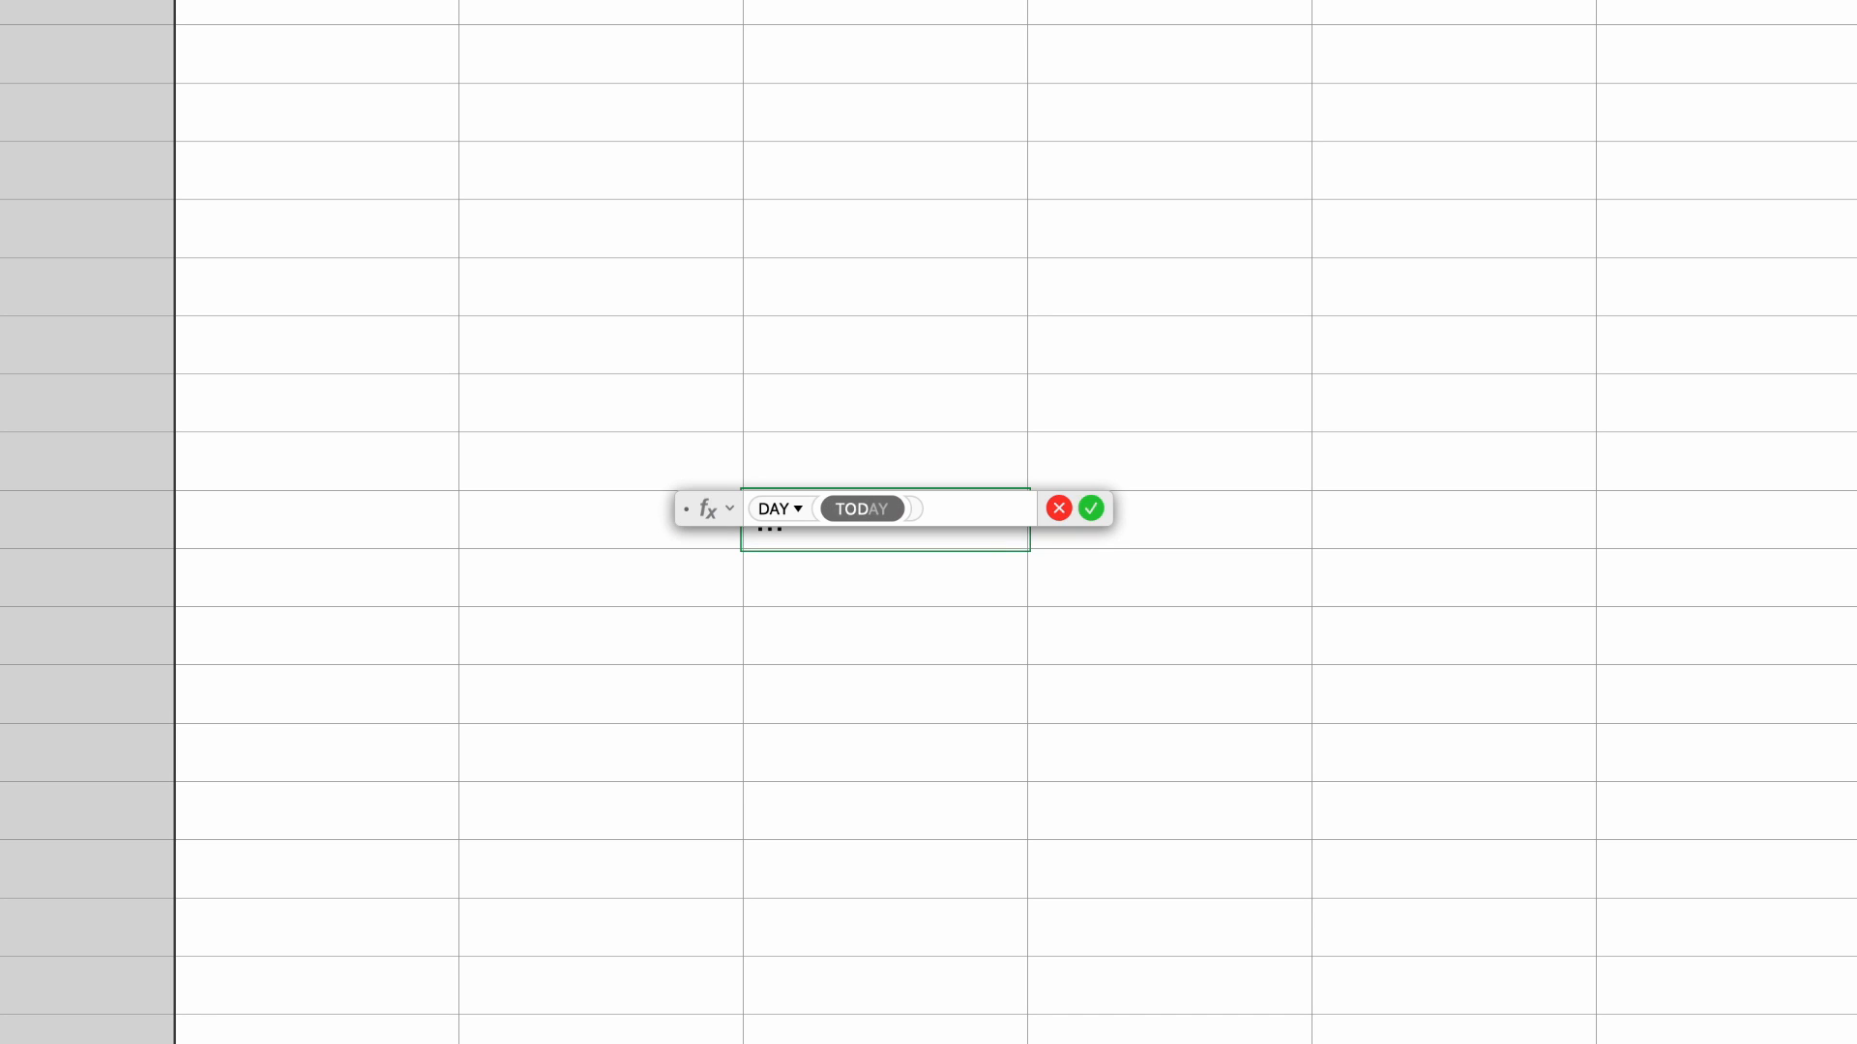
{"action": "key", "text": "Return"}
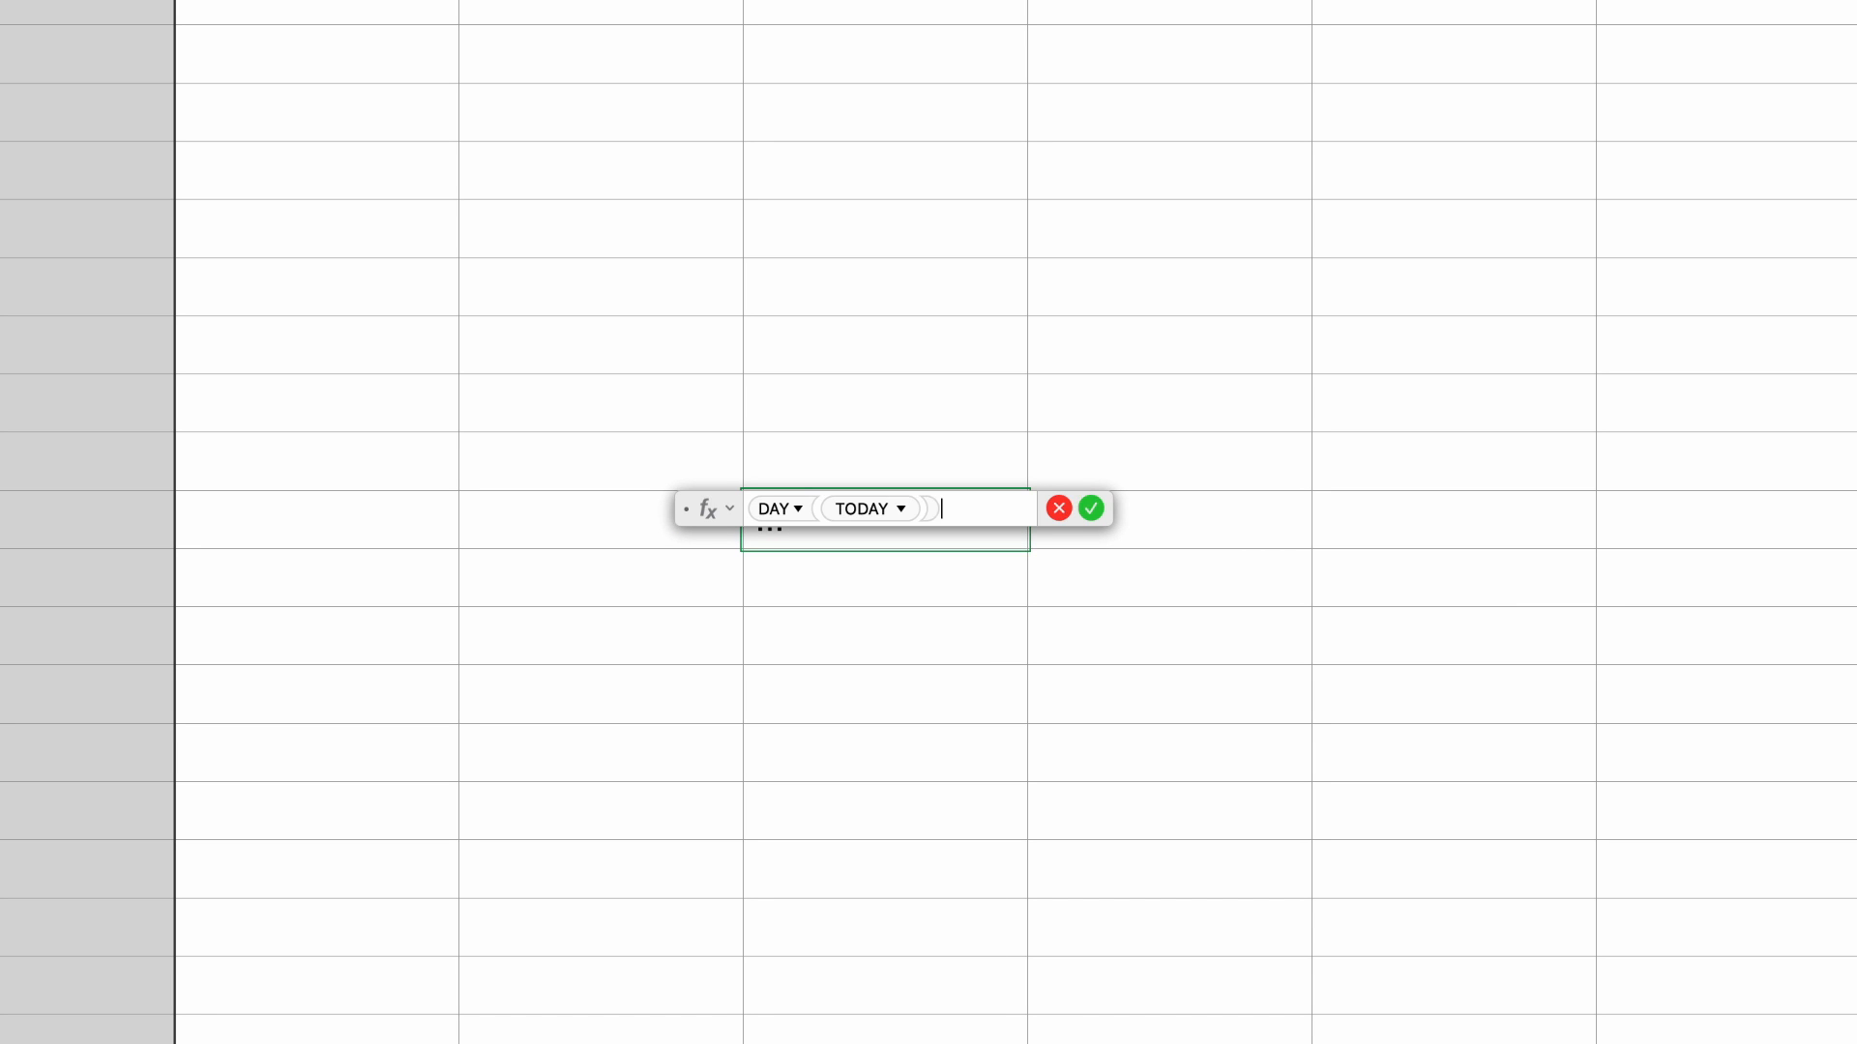
{"action": "key", "text": "Return"}
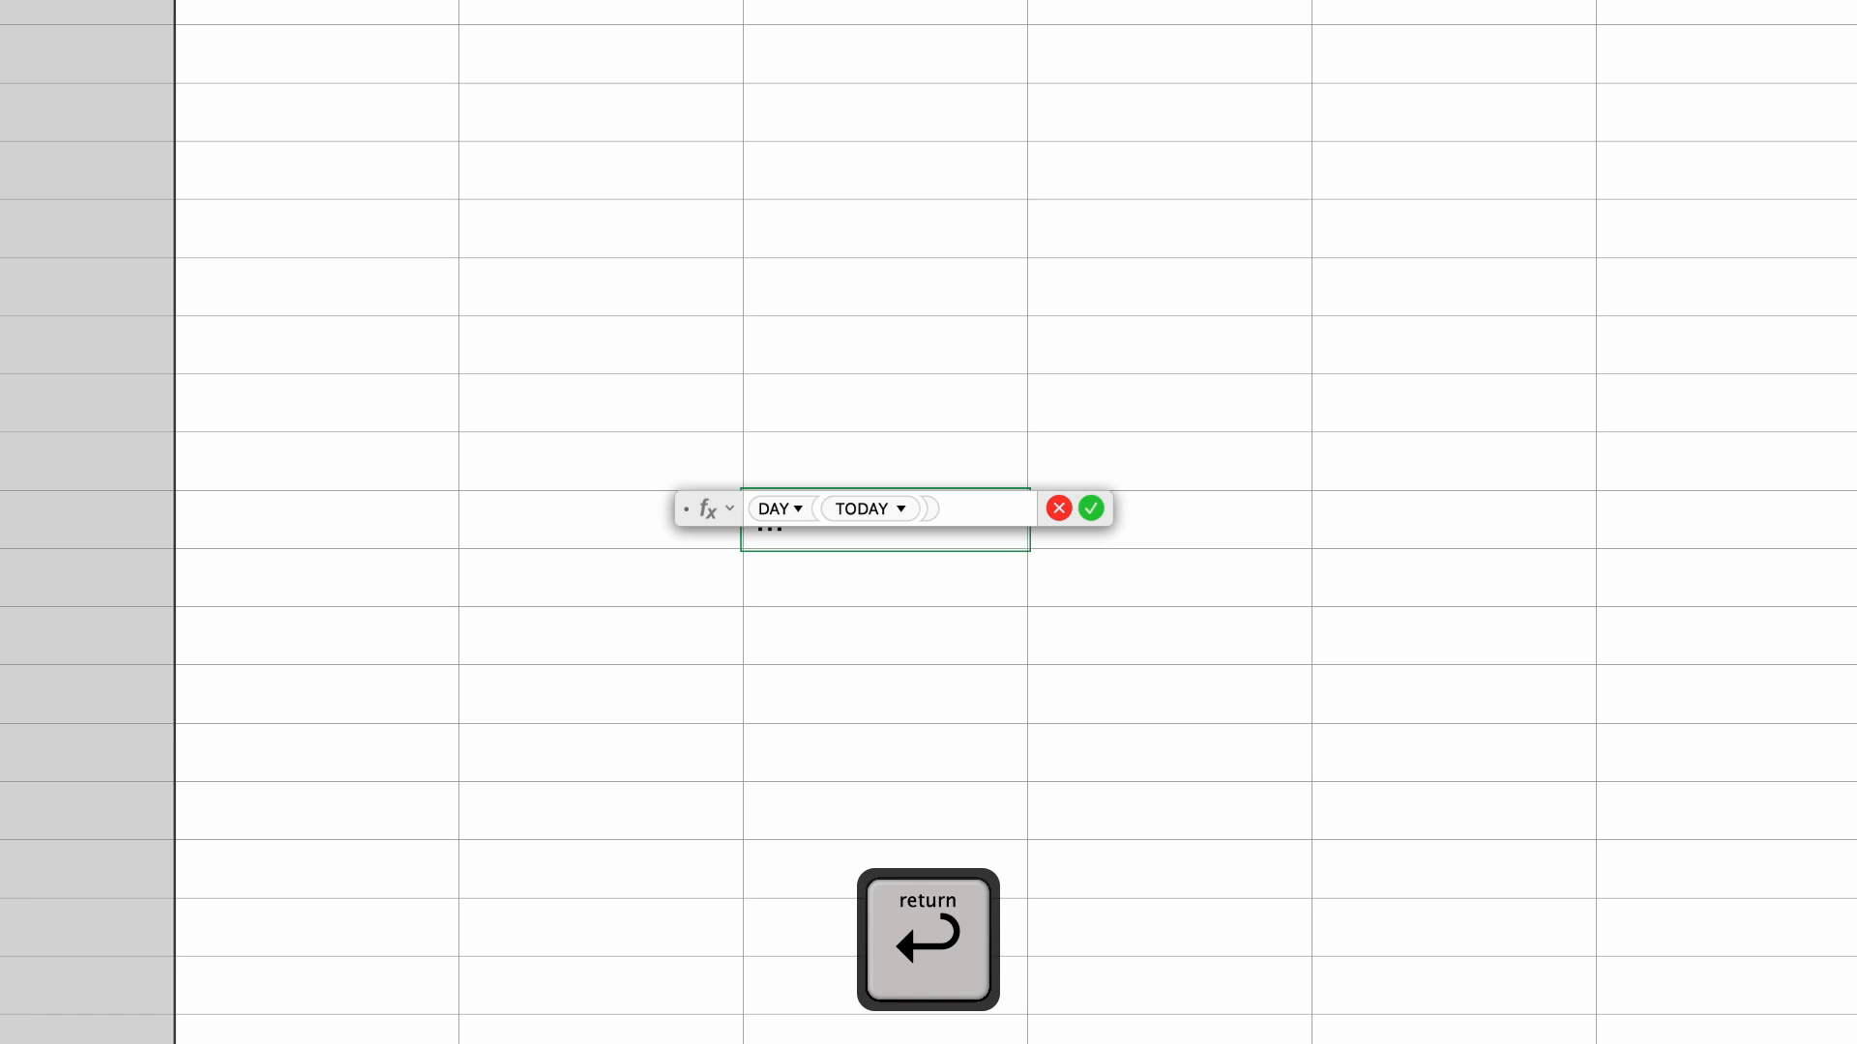
{"action": "key", "text": "Return"}
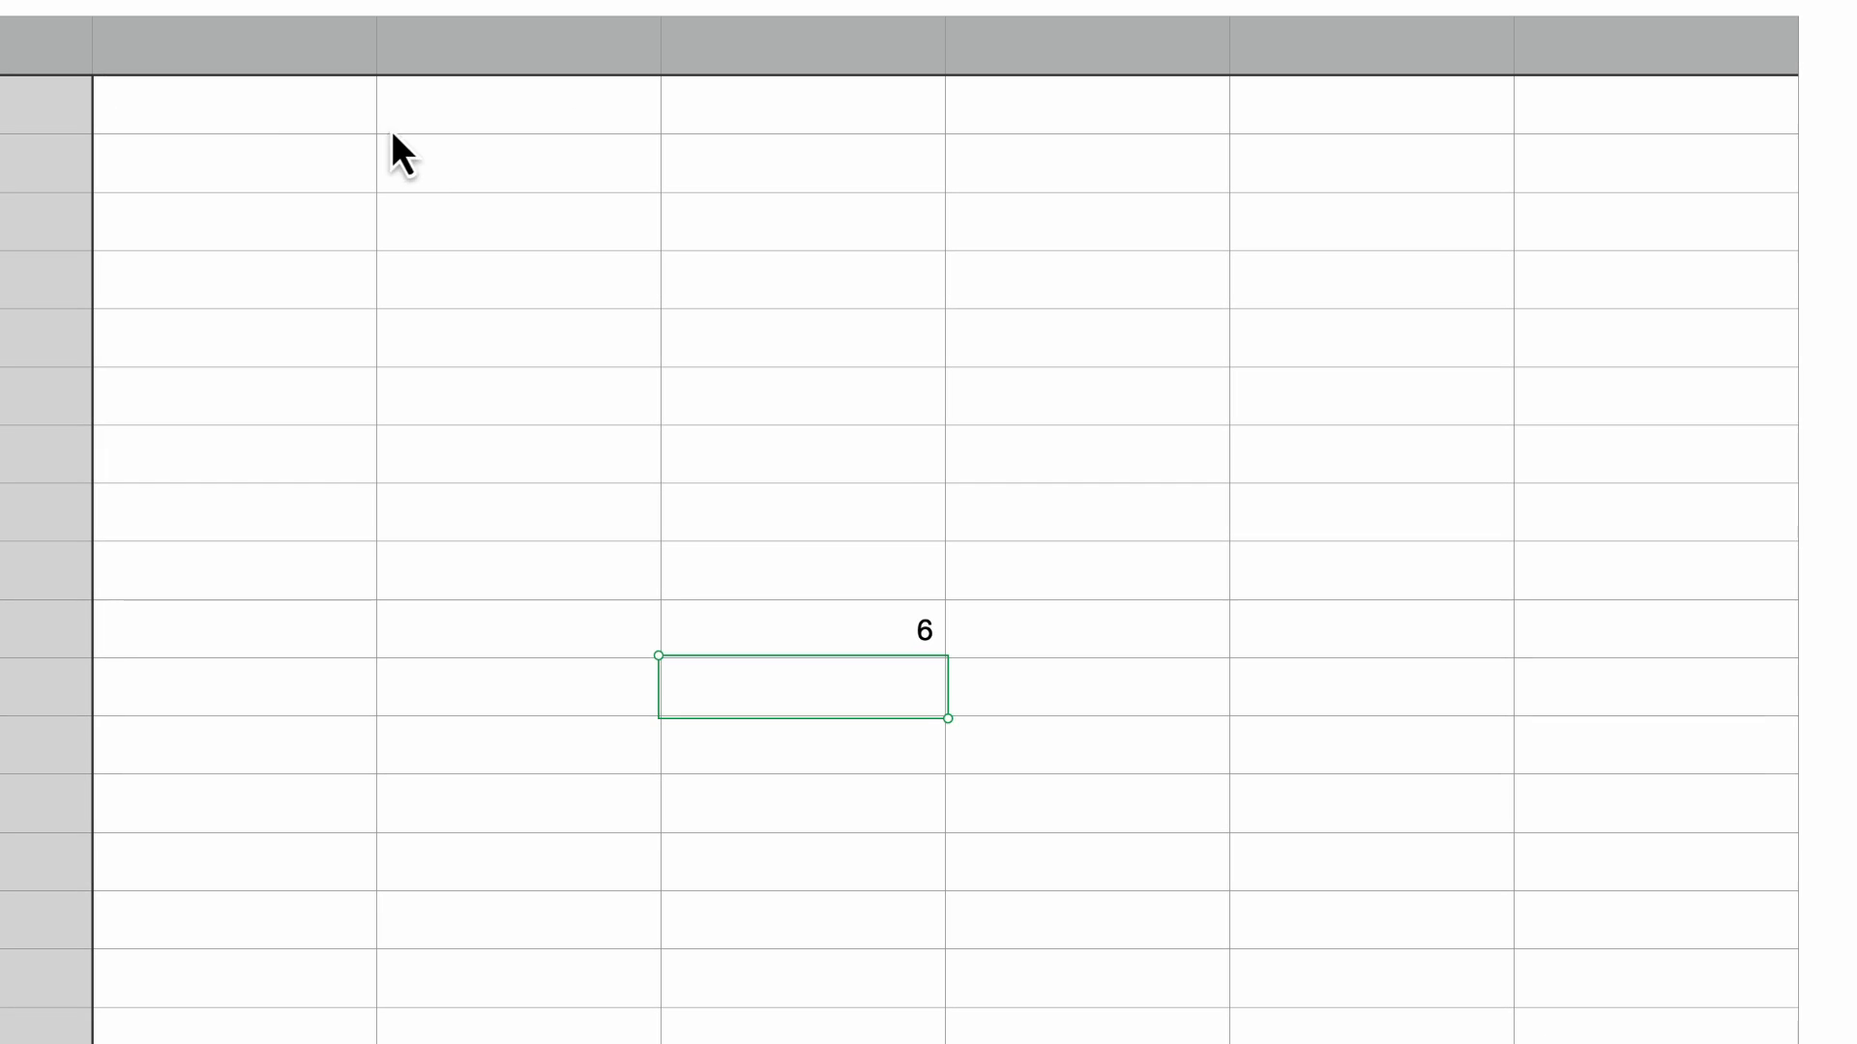
Paste the copied list of dates into column B starting at B2, and clear the day formula from D11.
{"action": "left_click", "coordinate": [372, 11]}
{"action": "key", "text": "super+v"}
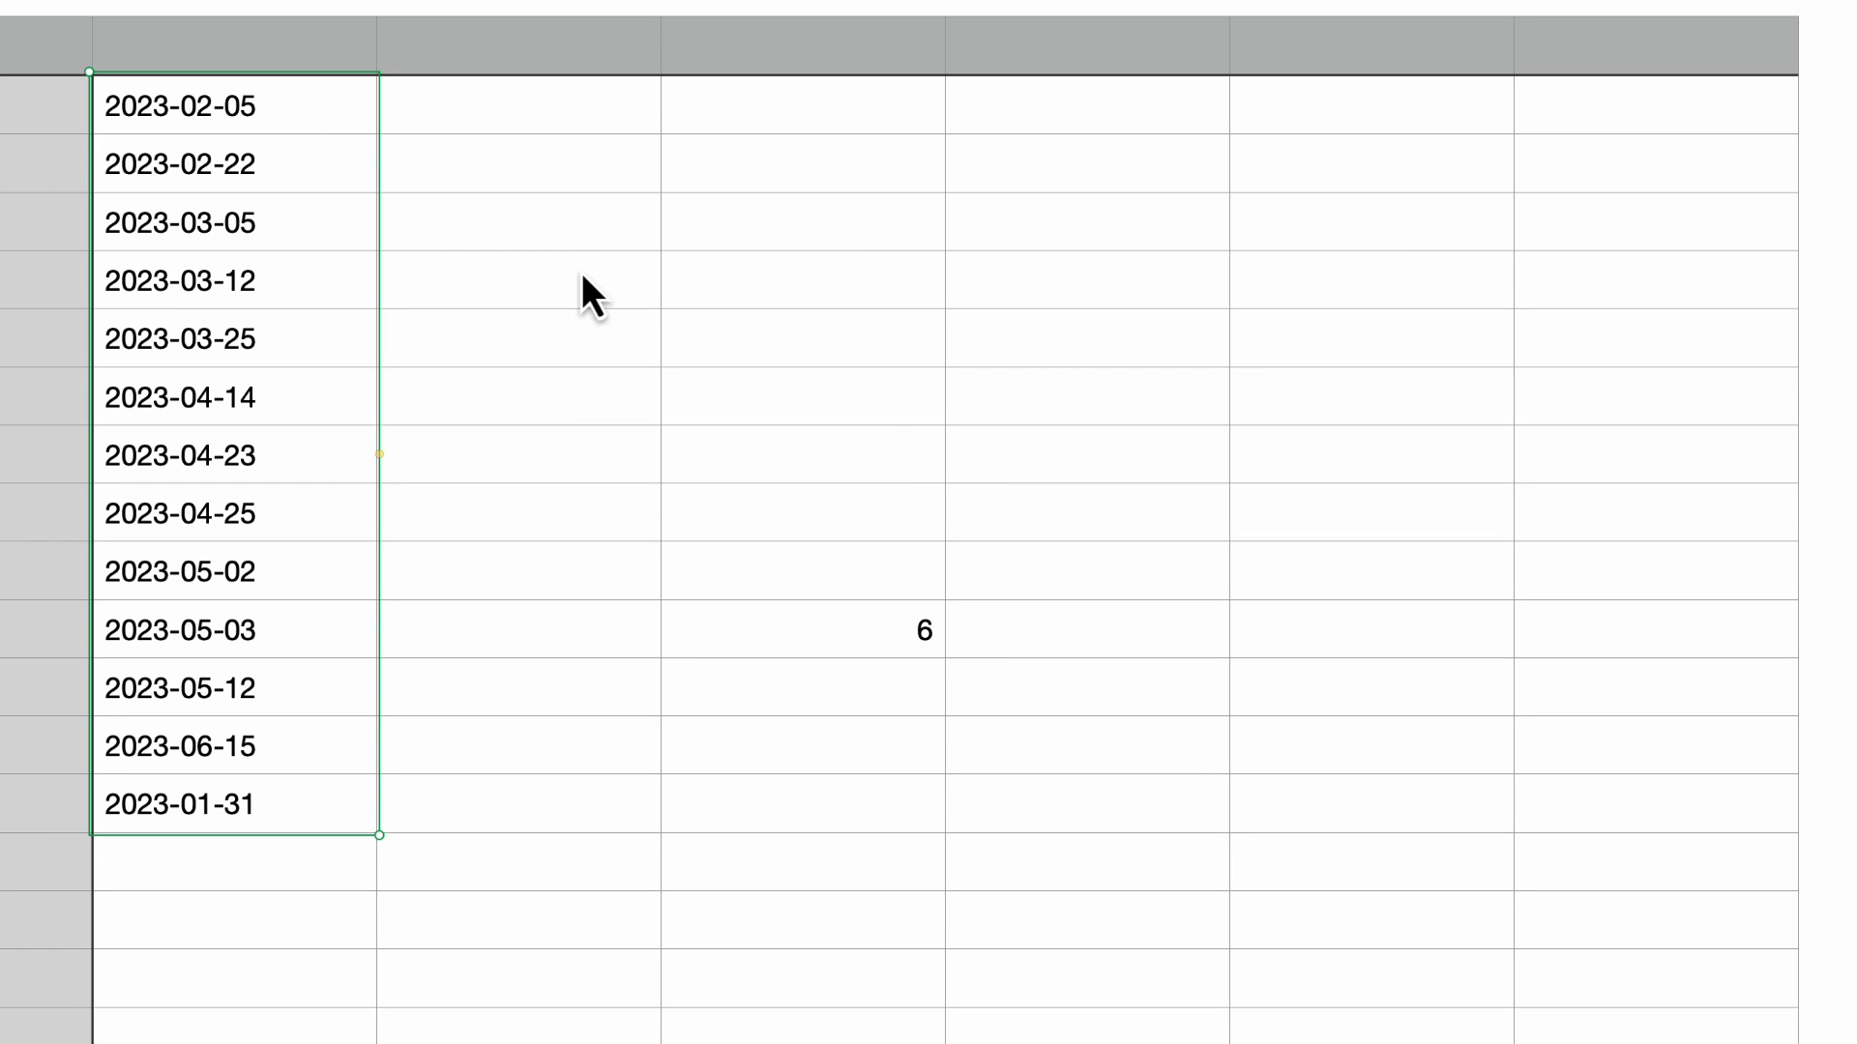
{"action": "left_click", "coordinate": [901, 635]}
{"action": "key", "text": "BackSpace"}
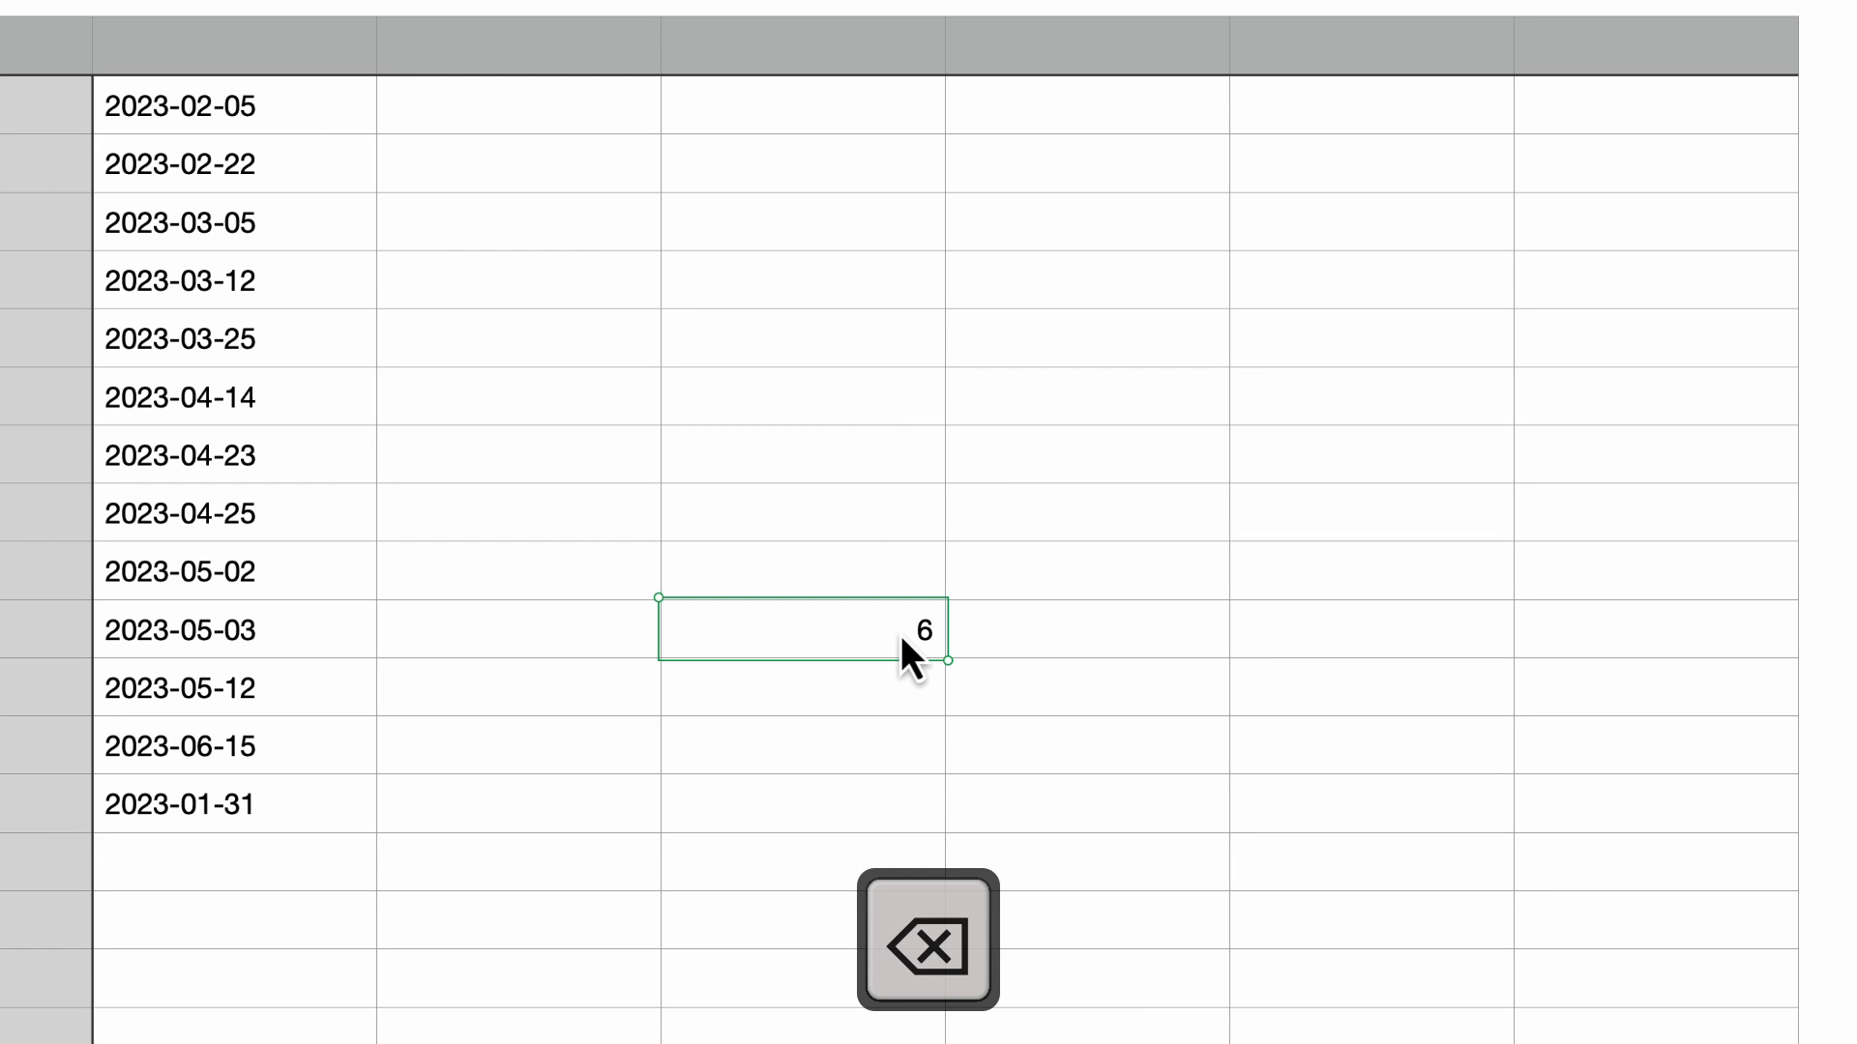
Enter a DAY formula in cell C2 that takes its date from B2.
{"action": "left_click", "coordinate": [607, 114]}
{"action": "type", "text": "="}
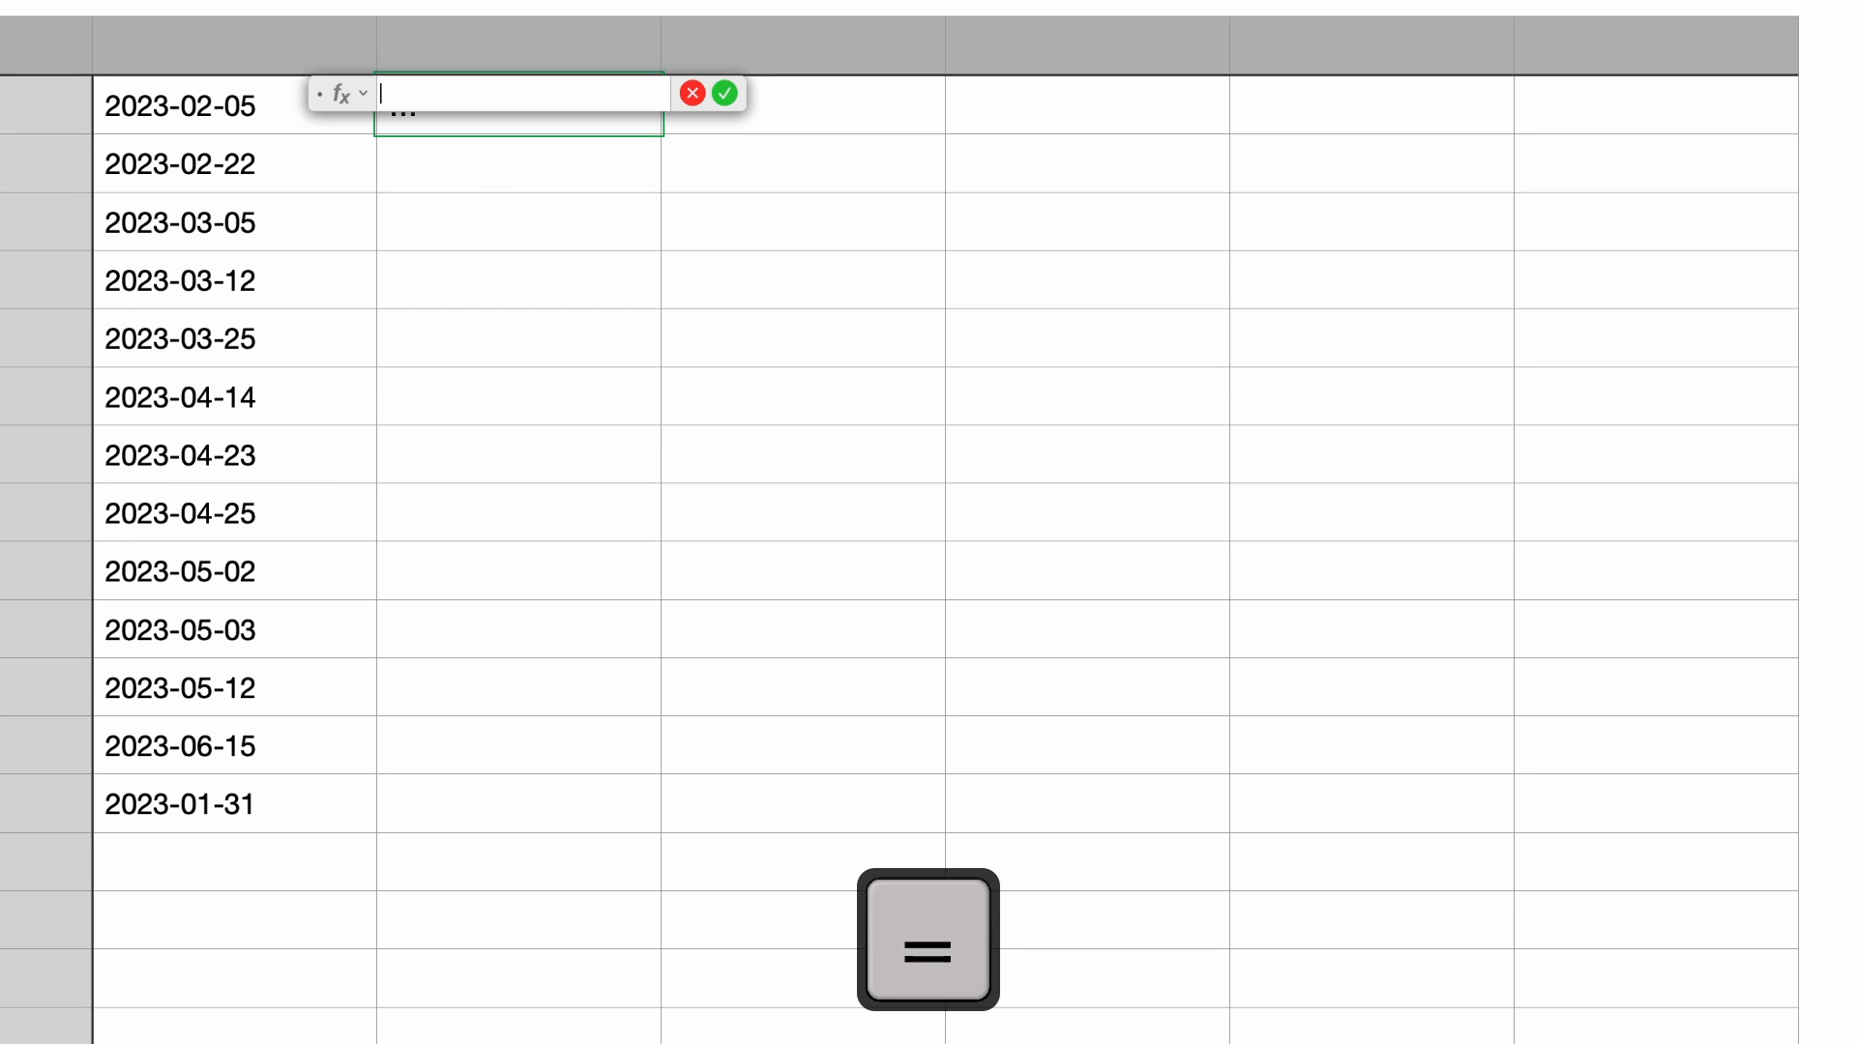
{"action": "type", "text": "DAY"}
{"action": "key", "text": "Return"}
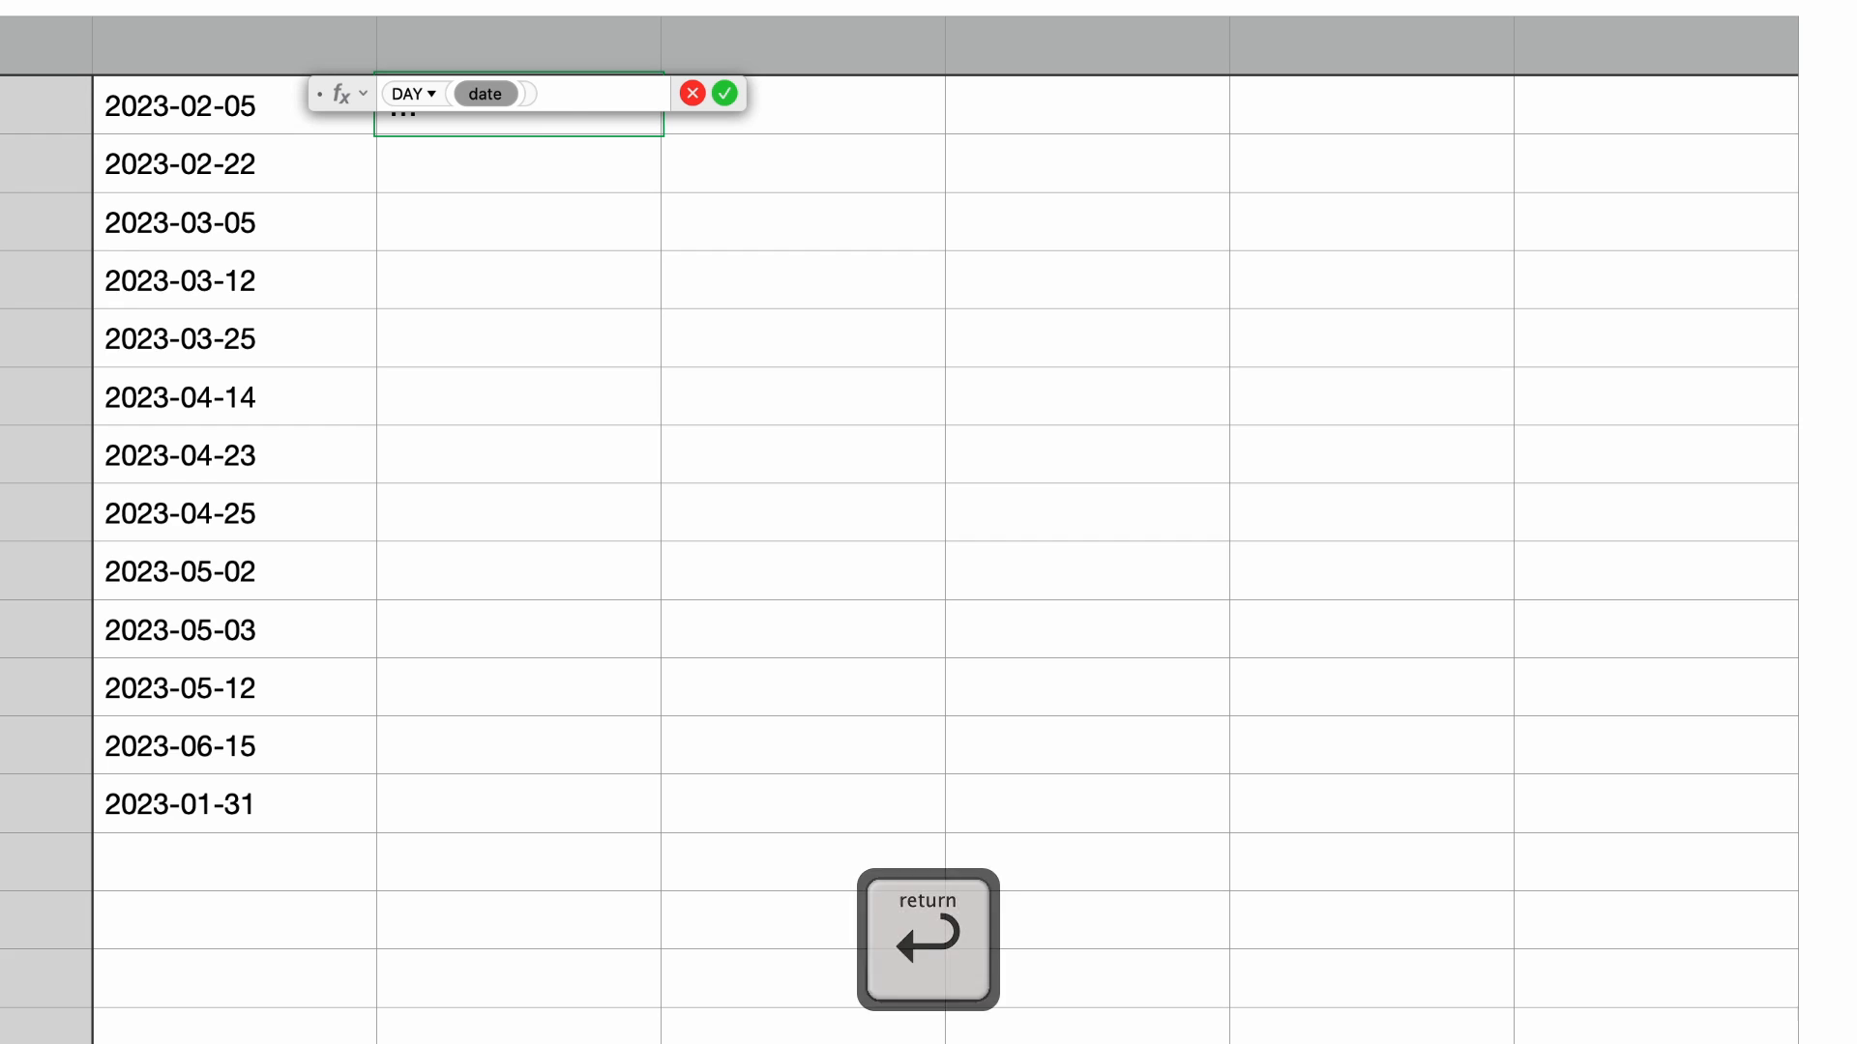
{"action": "left_click", "coordinate": [190, 115]}
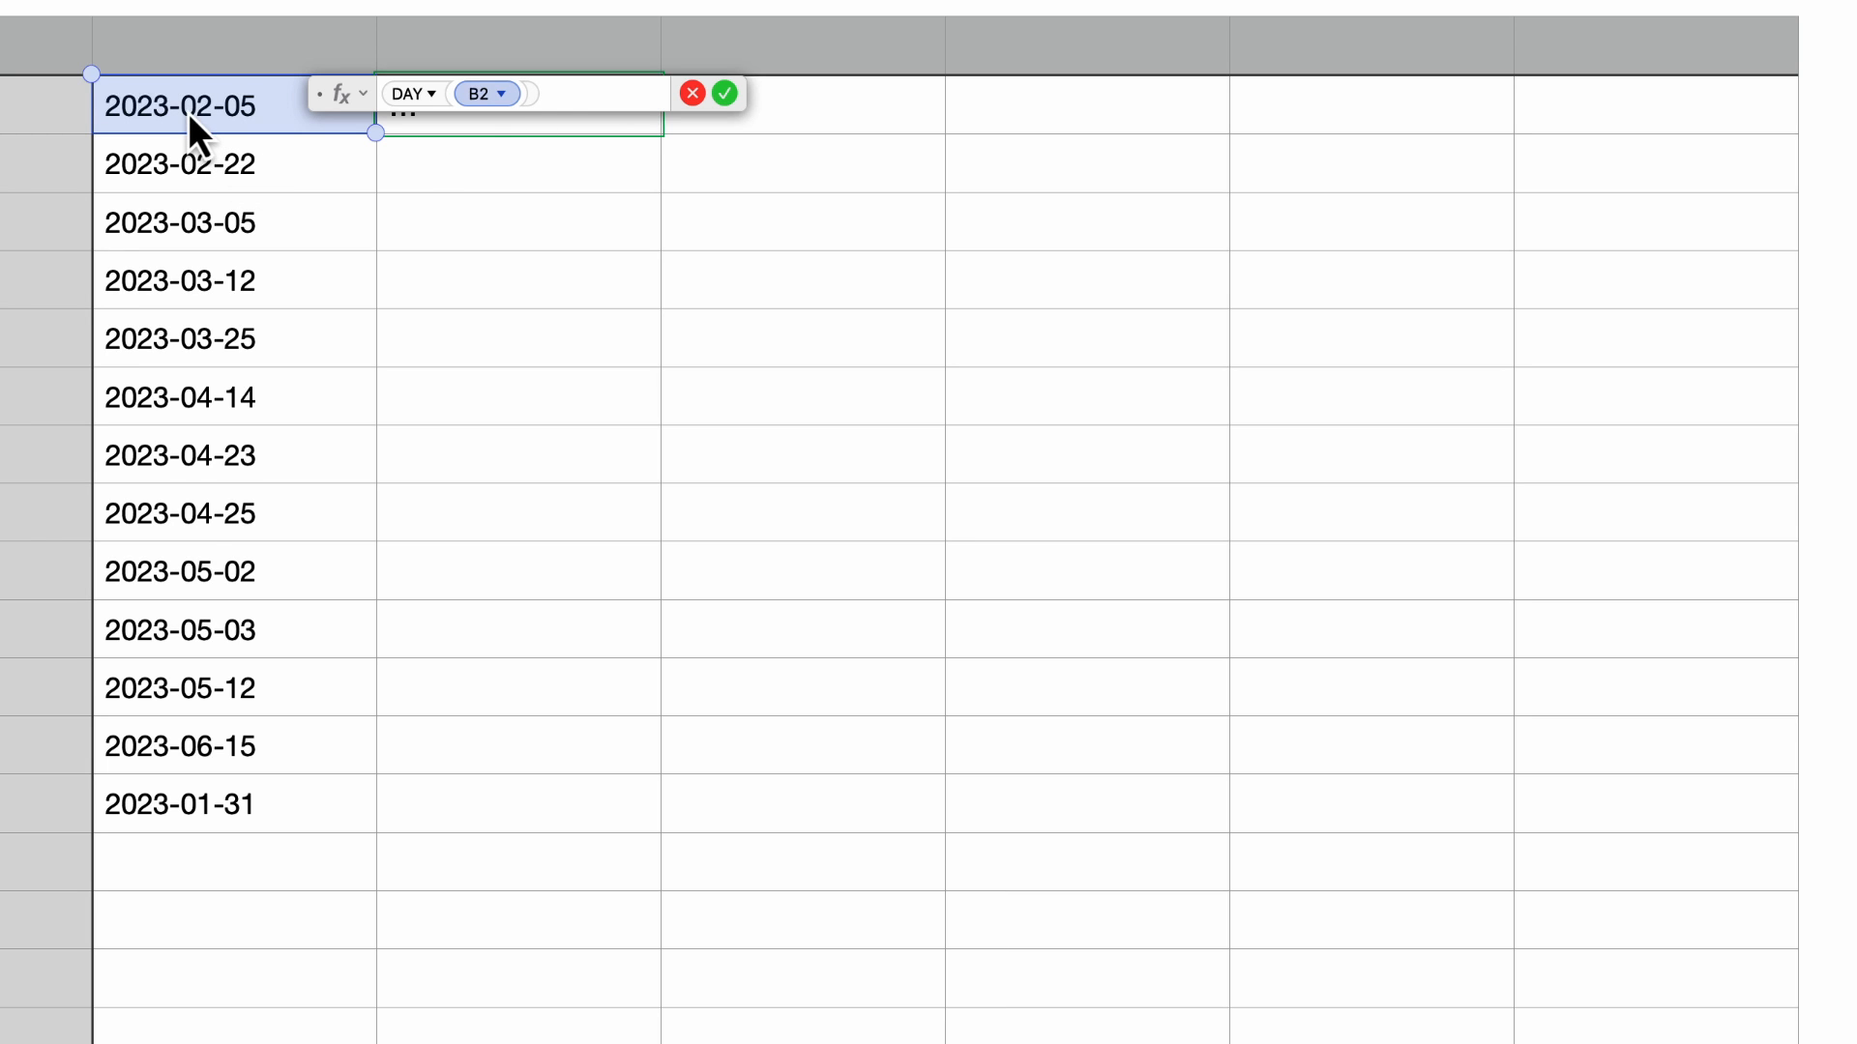
{"action": "key", "text": "Return"}
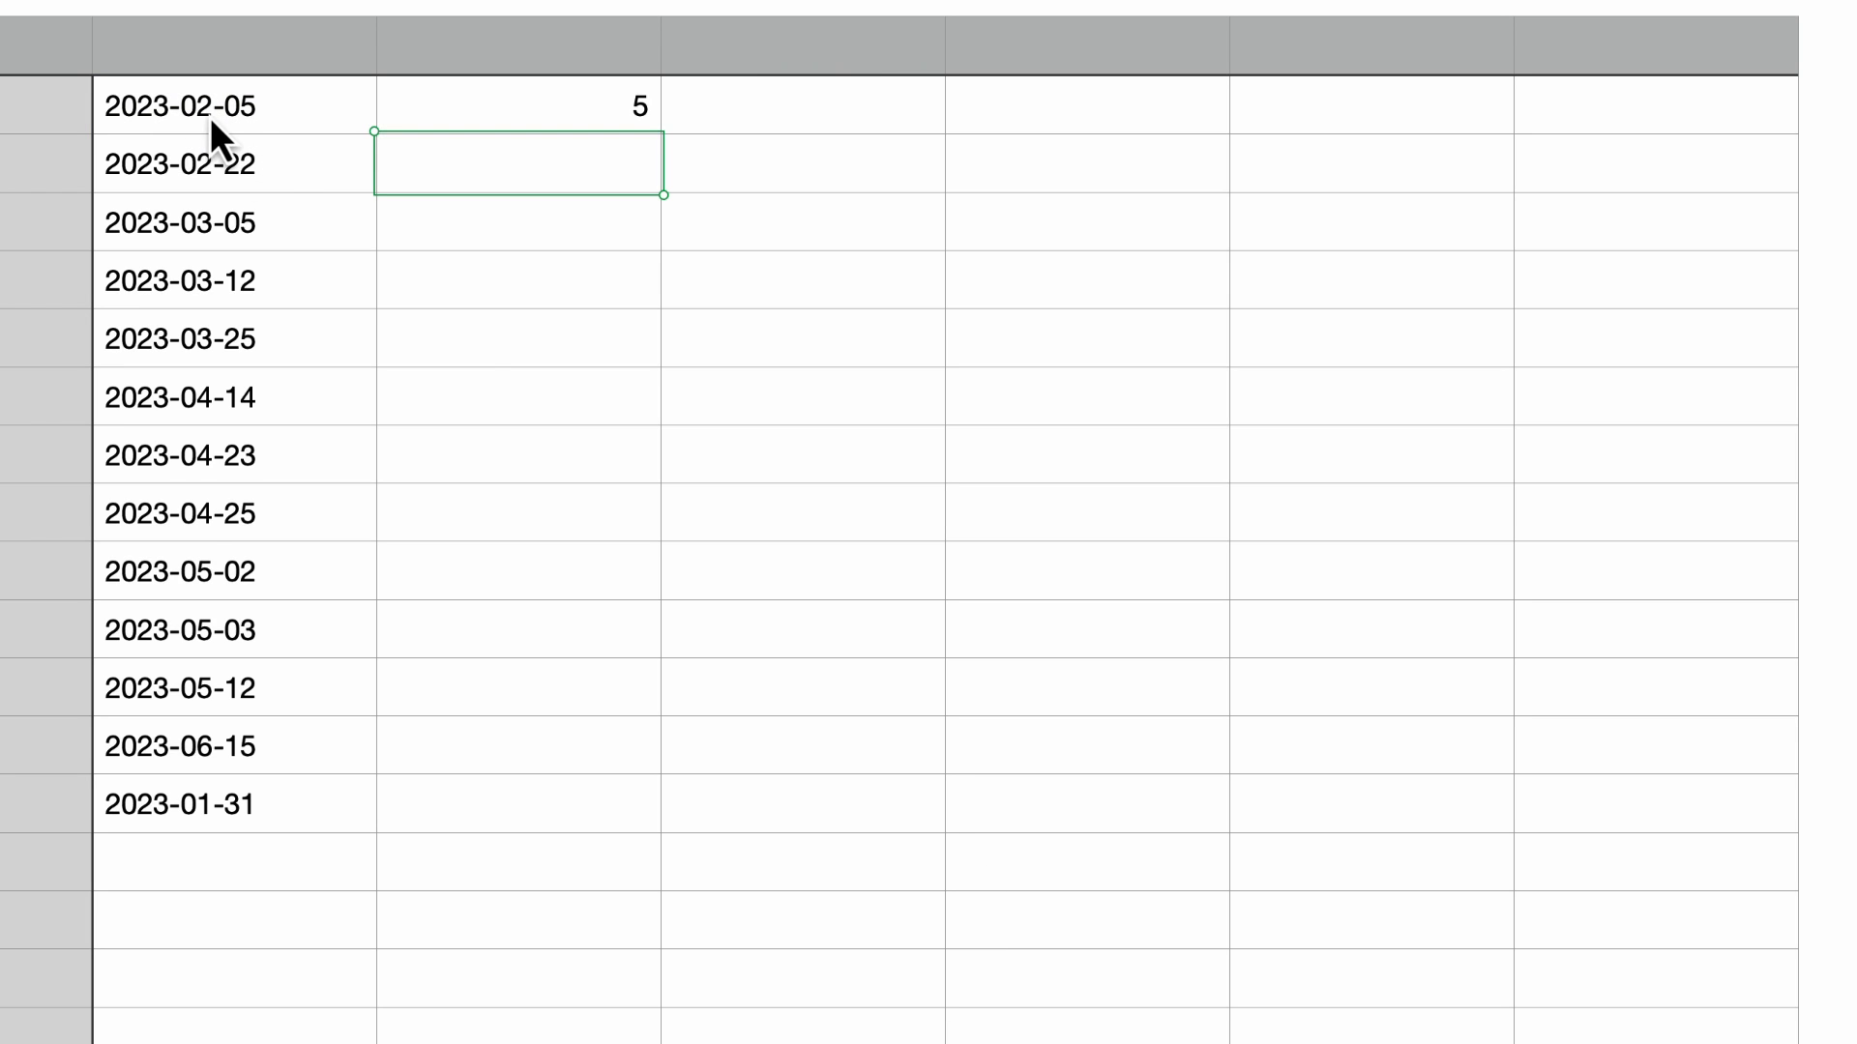
Copy the DAY formula from C2 into C3 through C14 so every date in column B has one.
{"action": "left_click", "coordinate": [580, 123]}
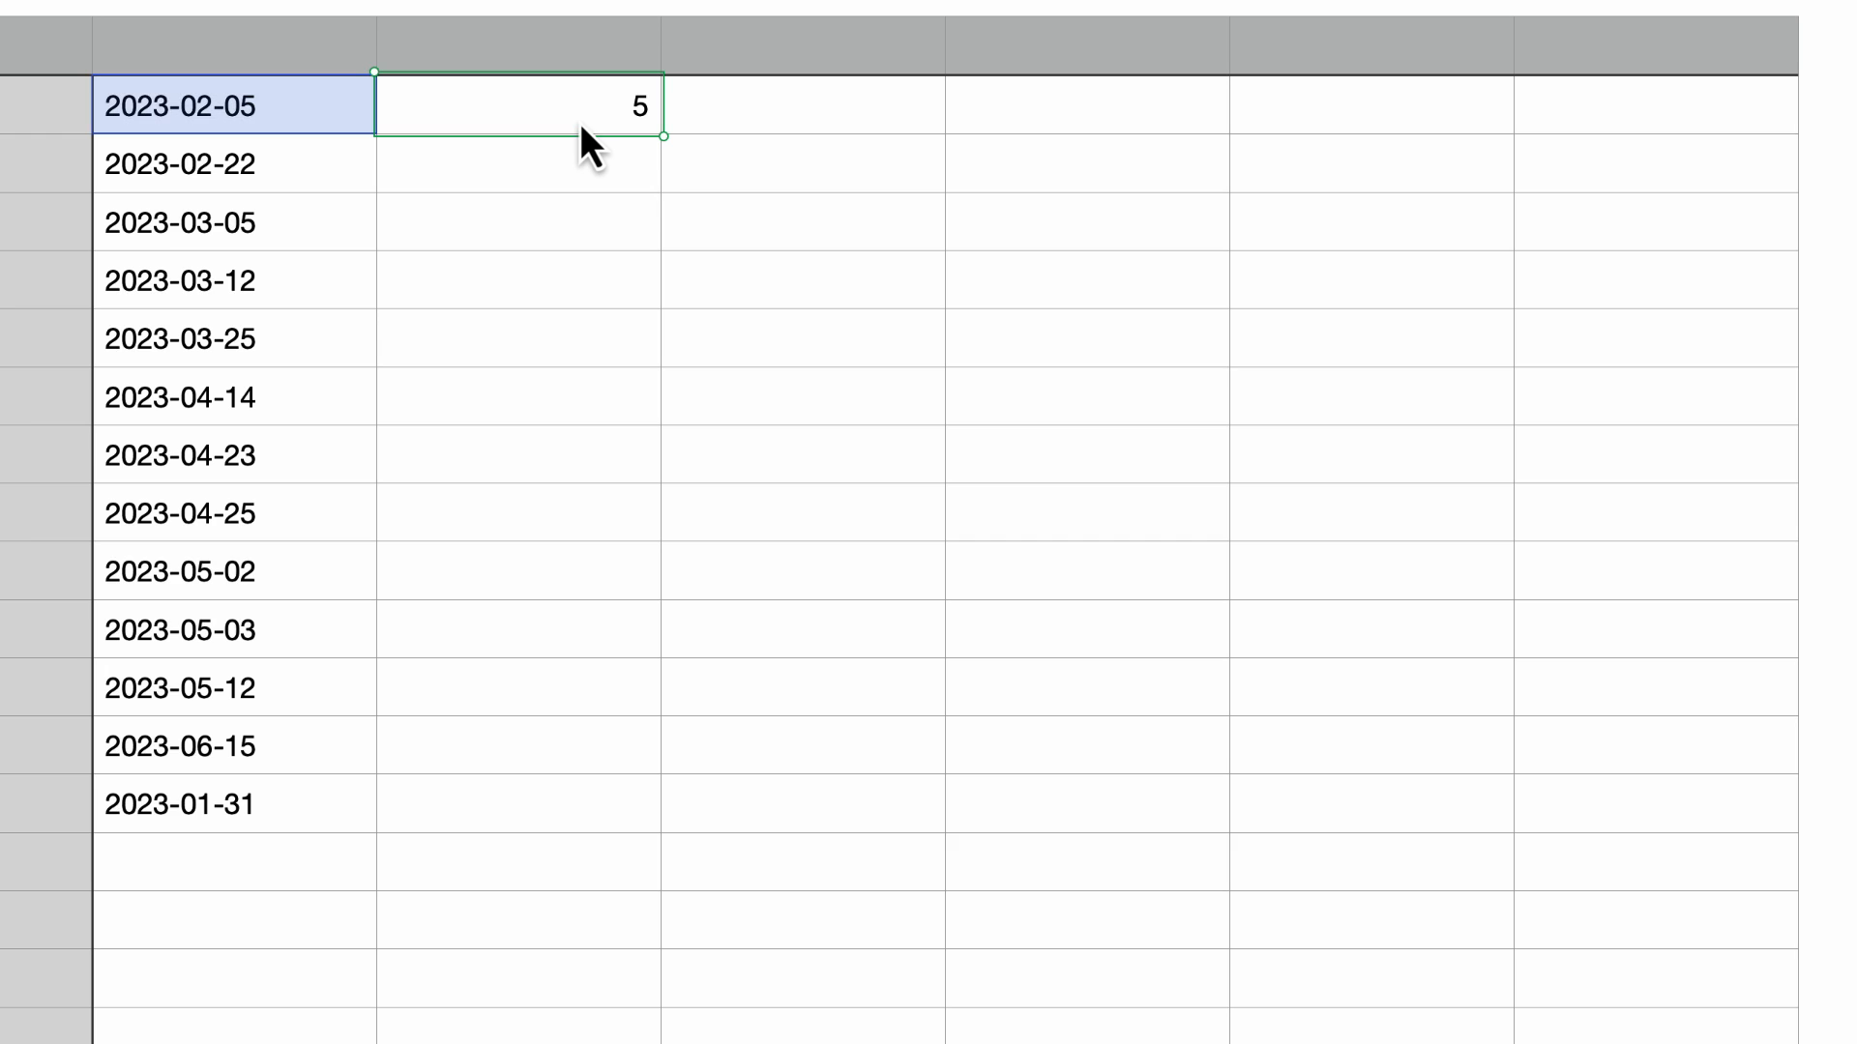
{"action": "key", "text": "super+c"}
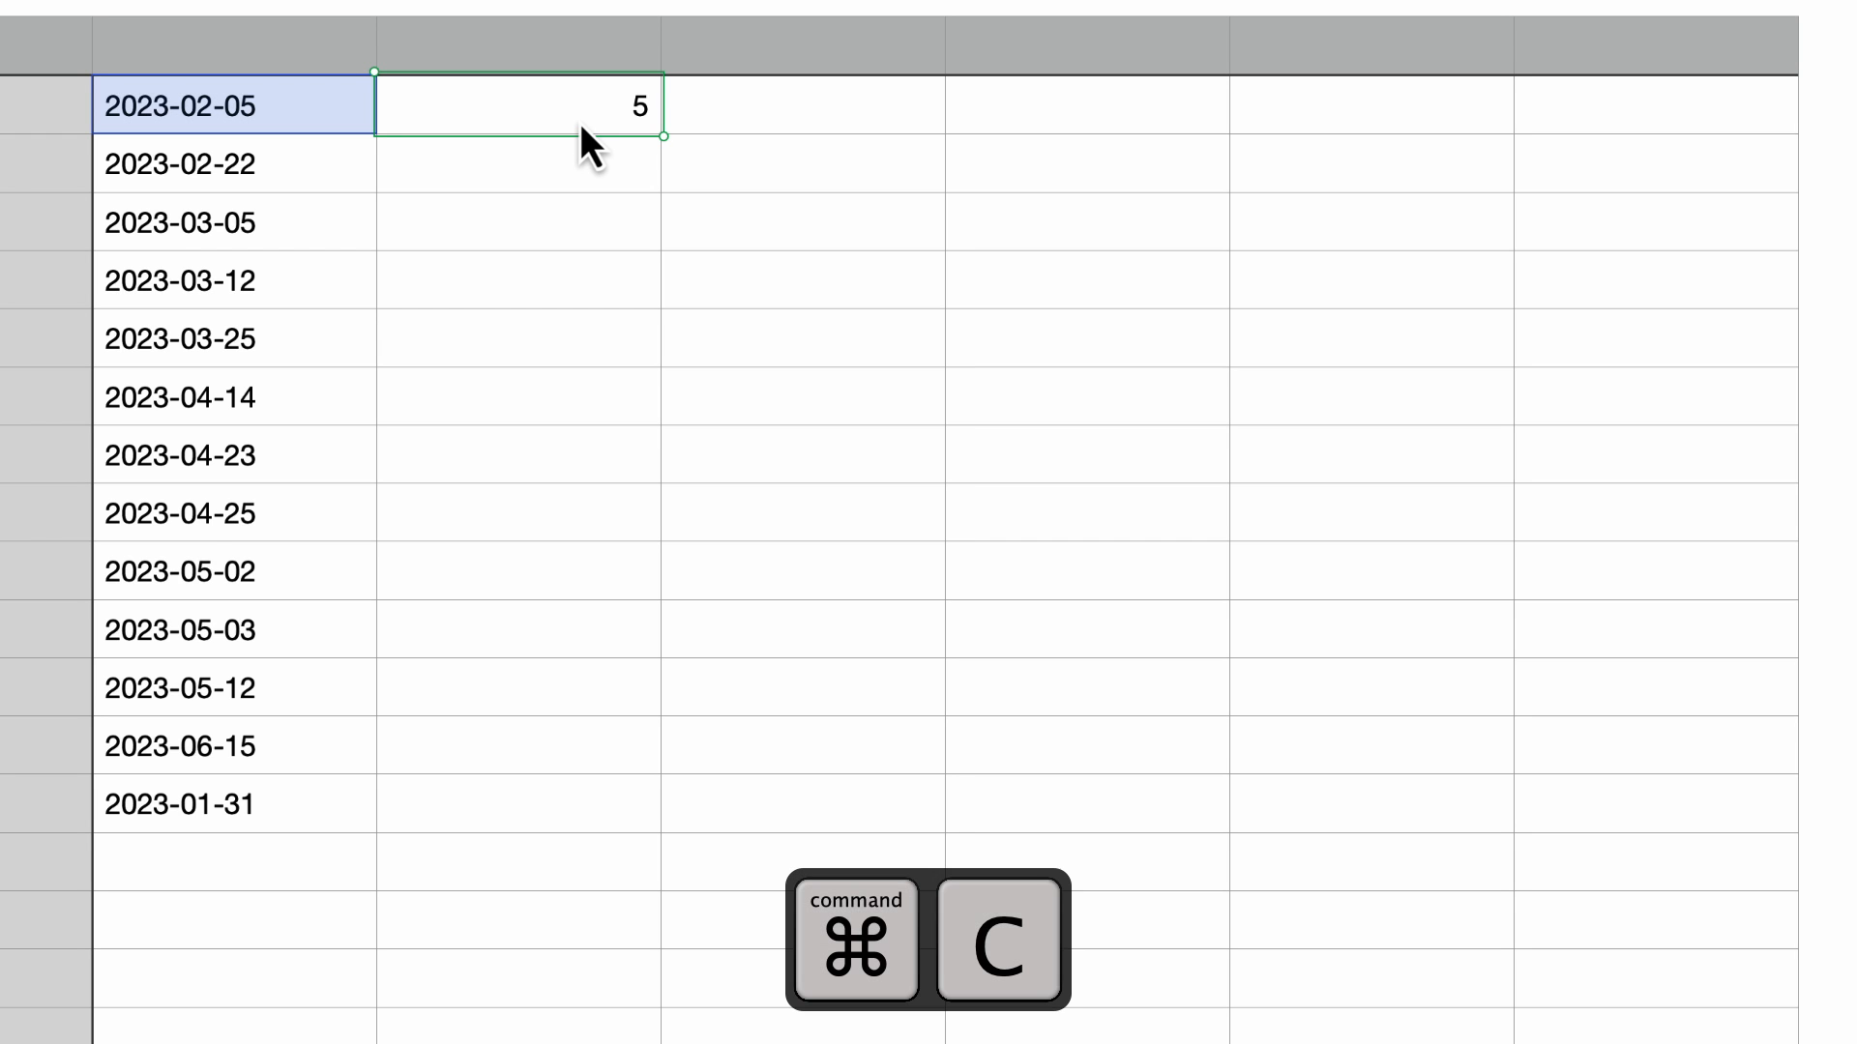
{"action": "left_click", "coordinate": [588, 176]}
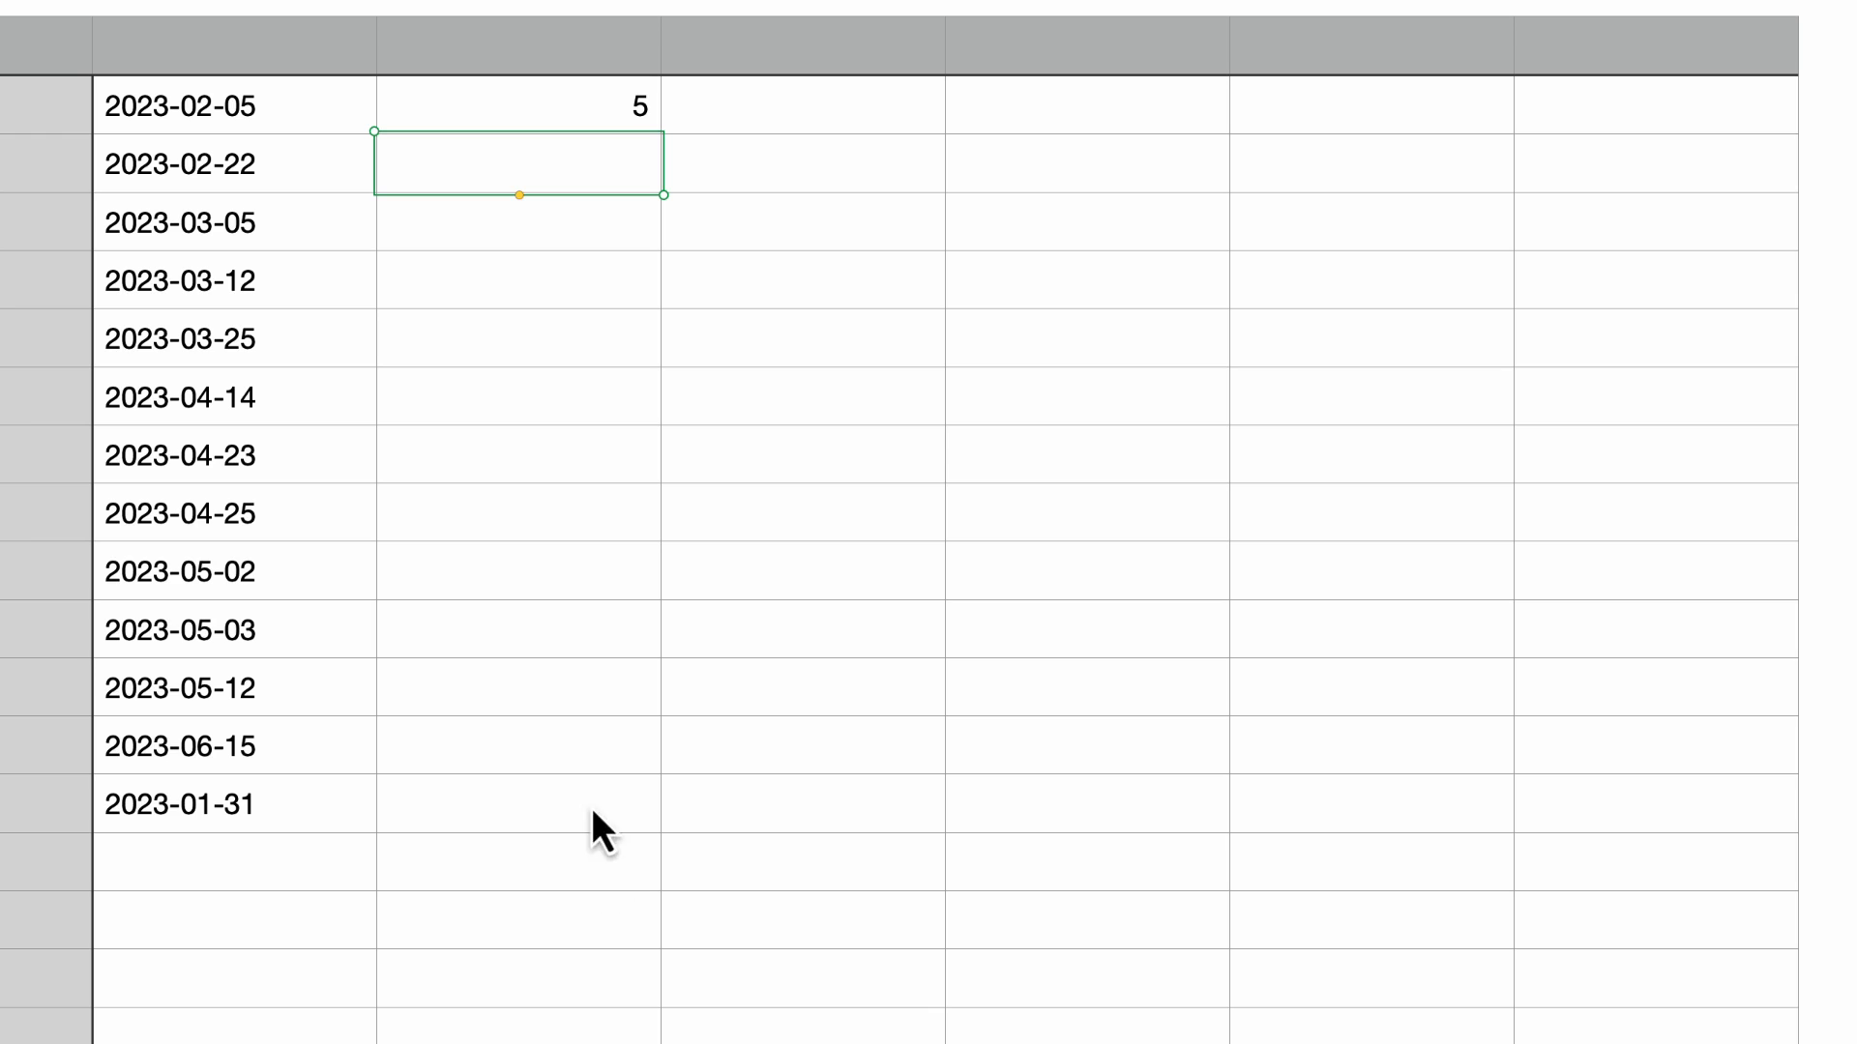
{"action": "key", "text": "shift"}
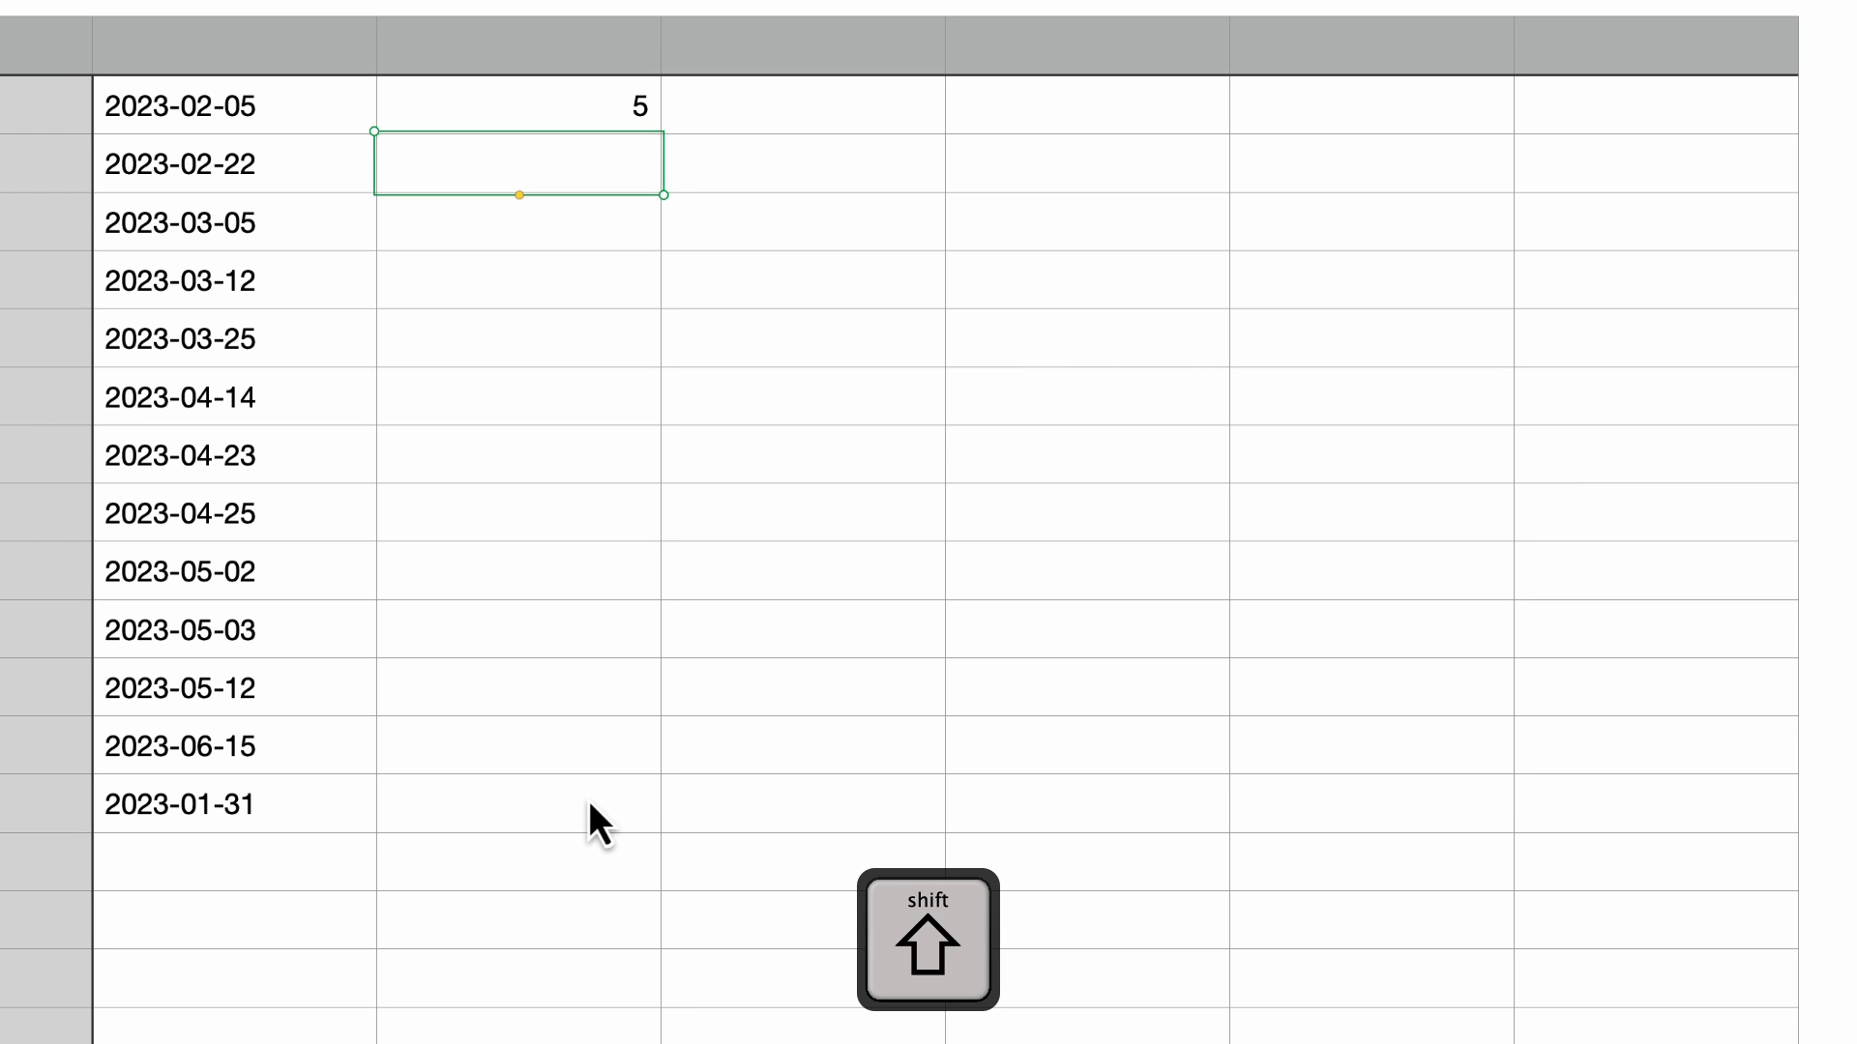
{"action": "left_click", "coordinate": [590, 803], "text": "shift"}
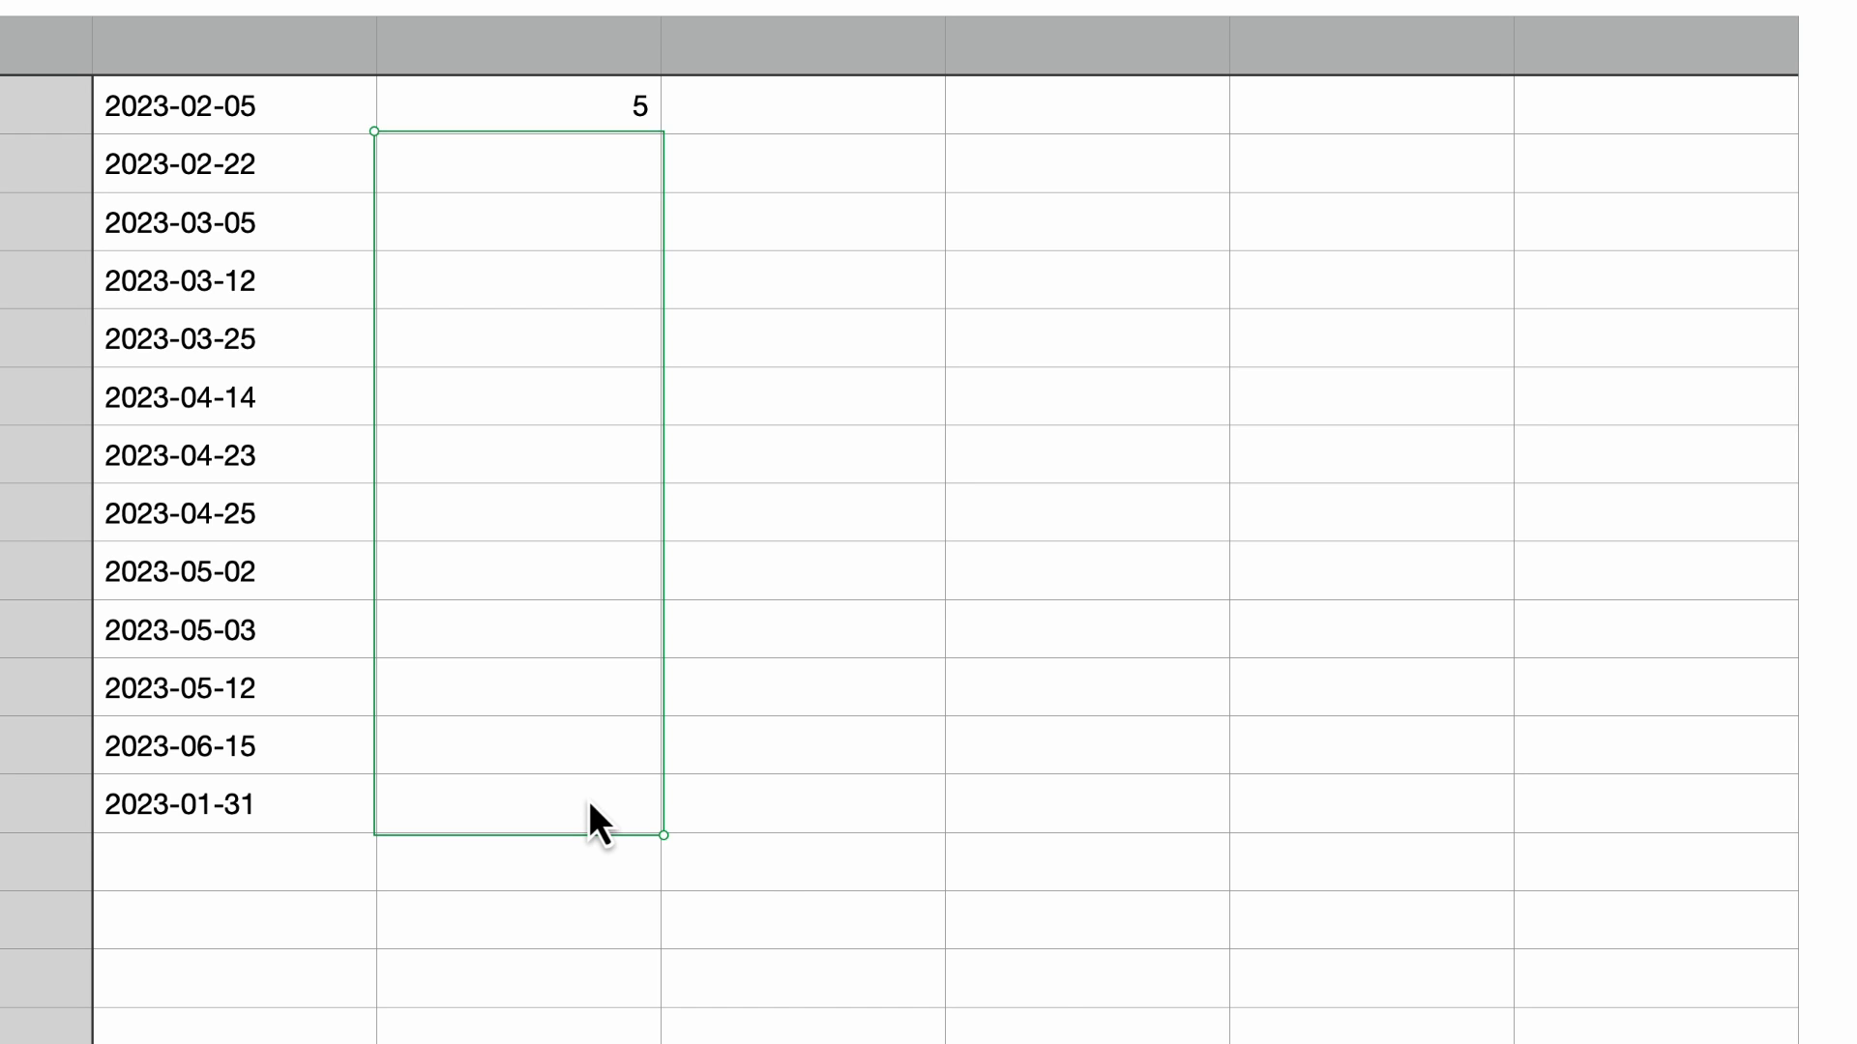
{"action": "key", "text": "super+v"}
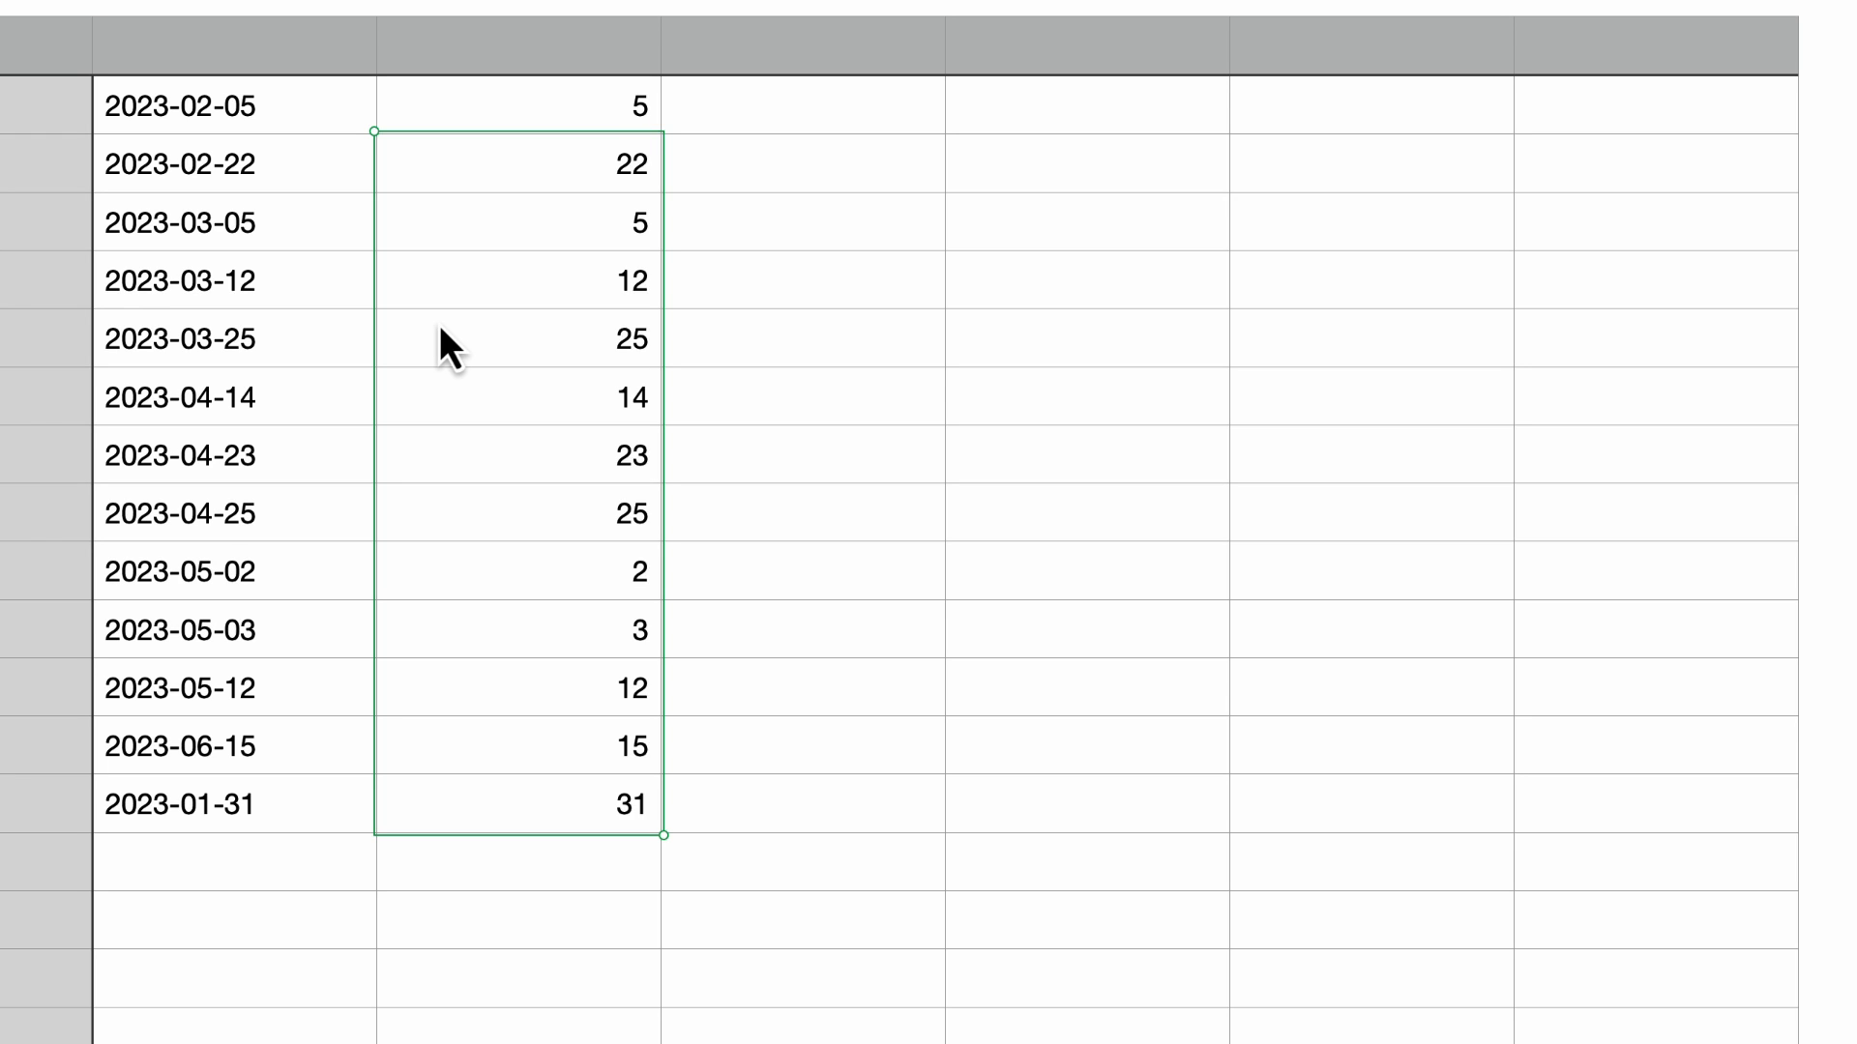
Clear all the DAY formulas from C2 through C14.
{"action": "left_click", "coordinate": [613, 96]}
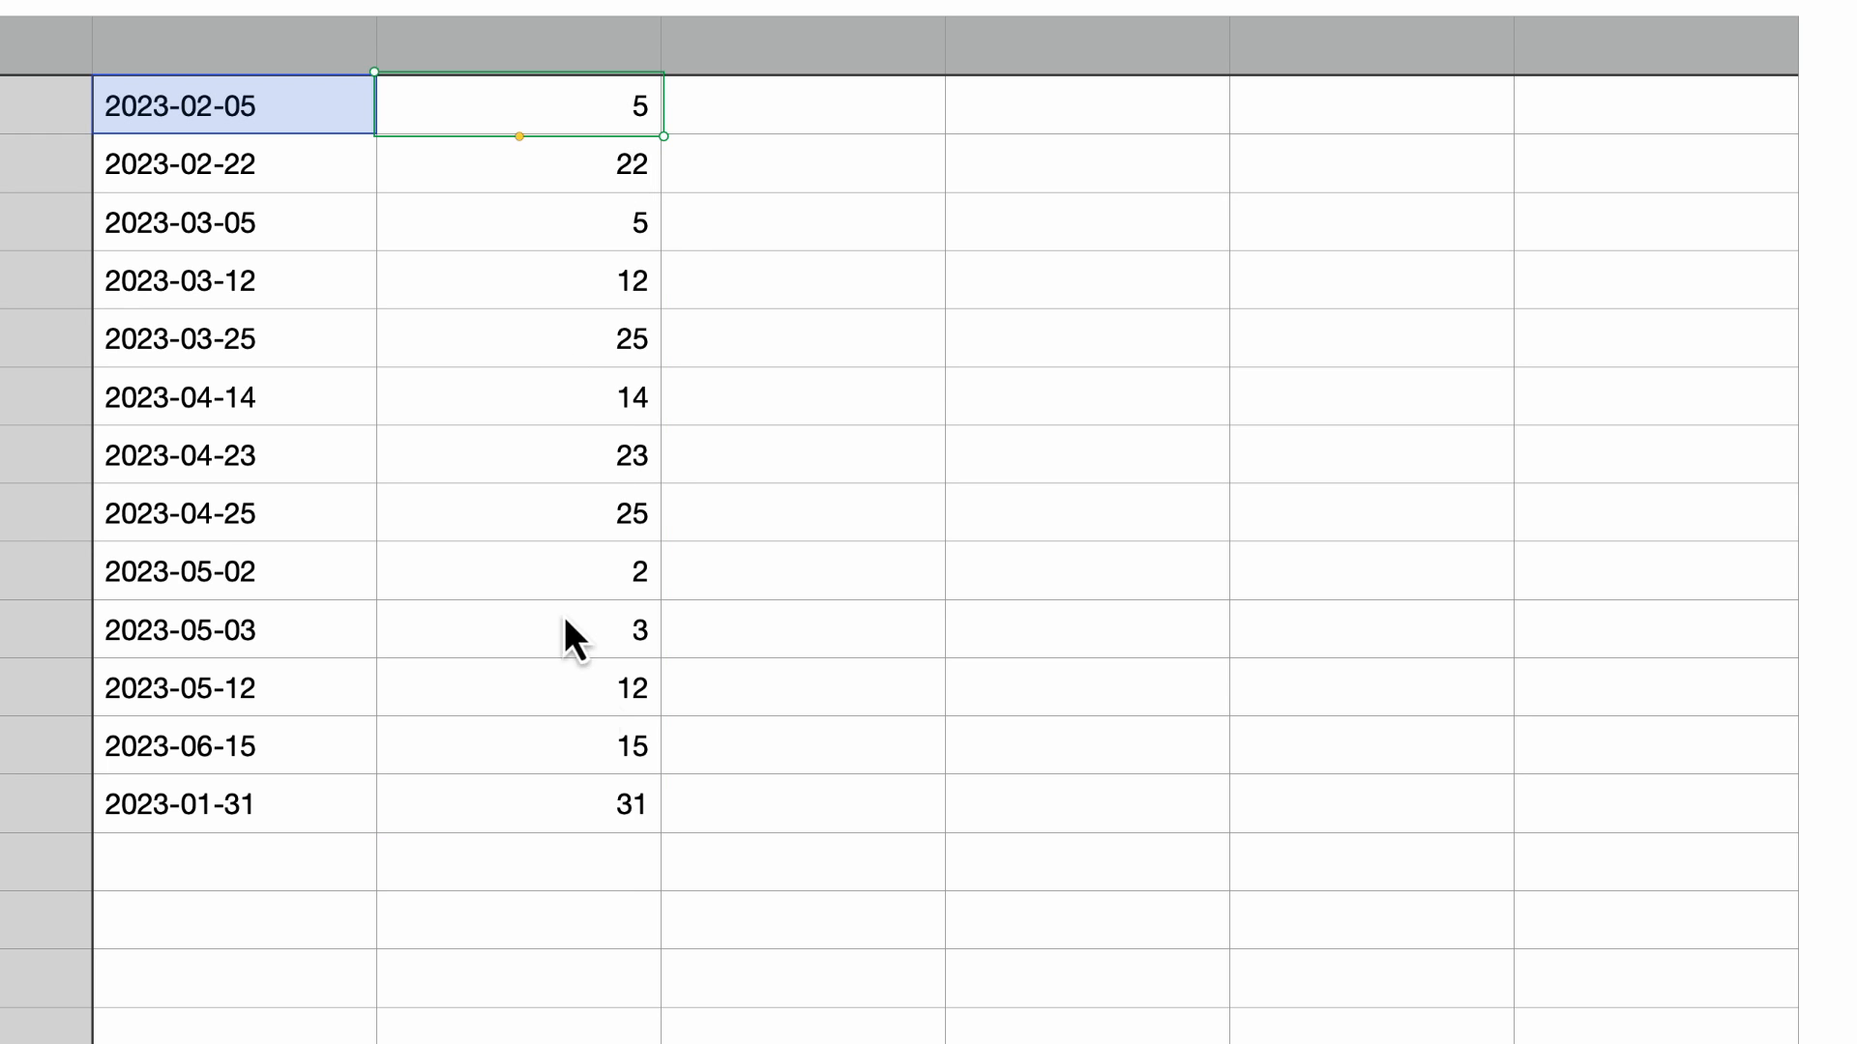
{"action": "left_click", "coordinate": [601, 808], "text": "shift"}
{"action": "key", "text": "BackSpace"}
Enter a DAYNAME formula with day number 25 in cell D9 and check the cell's error details.
{"action": "left_click", "coordinate": [920, 541]}
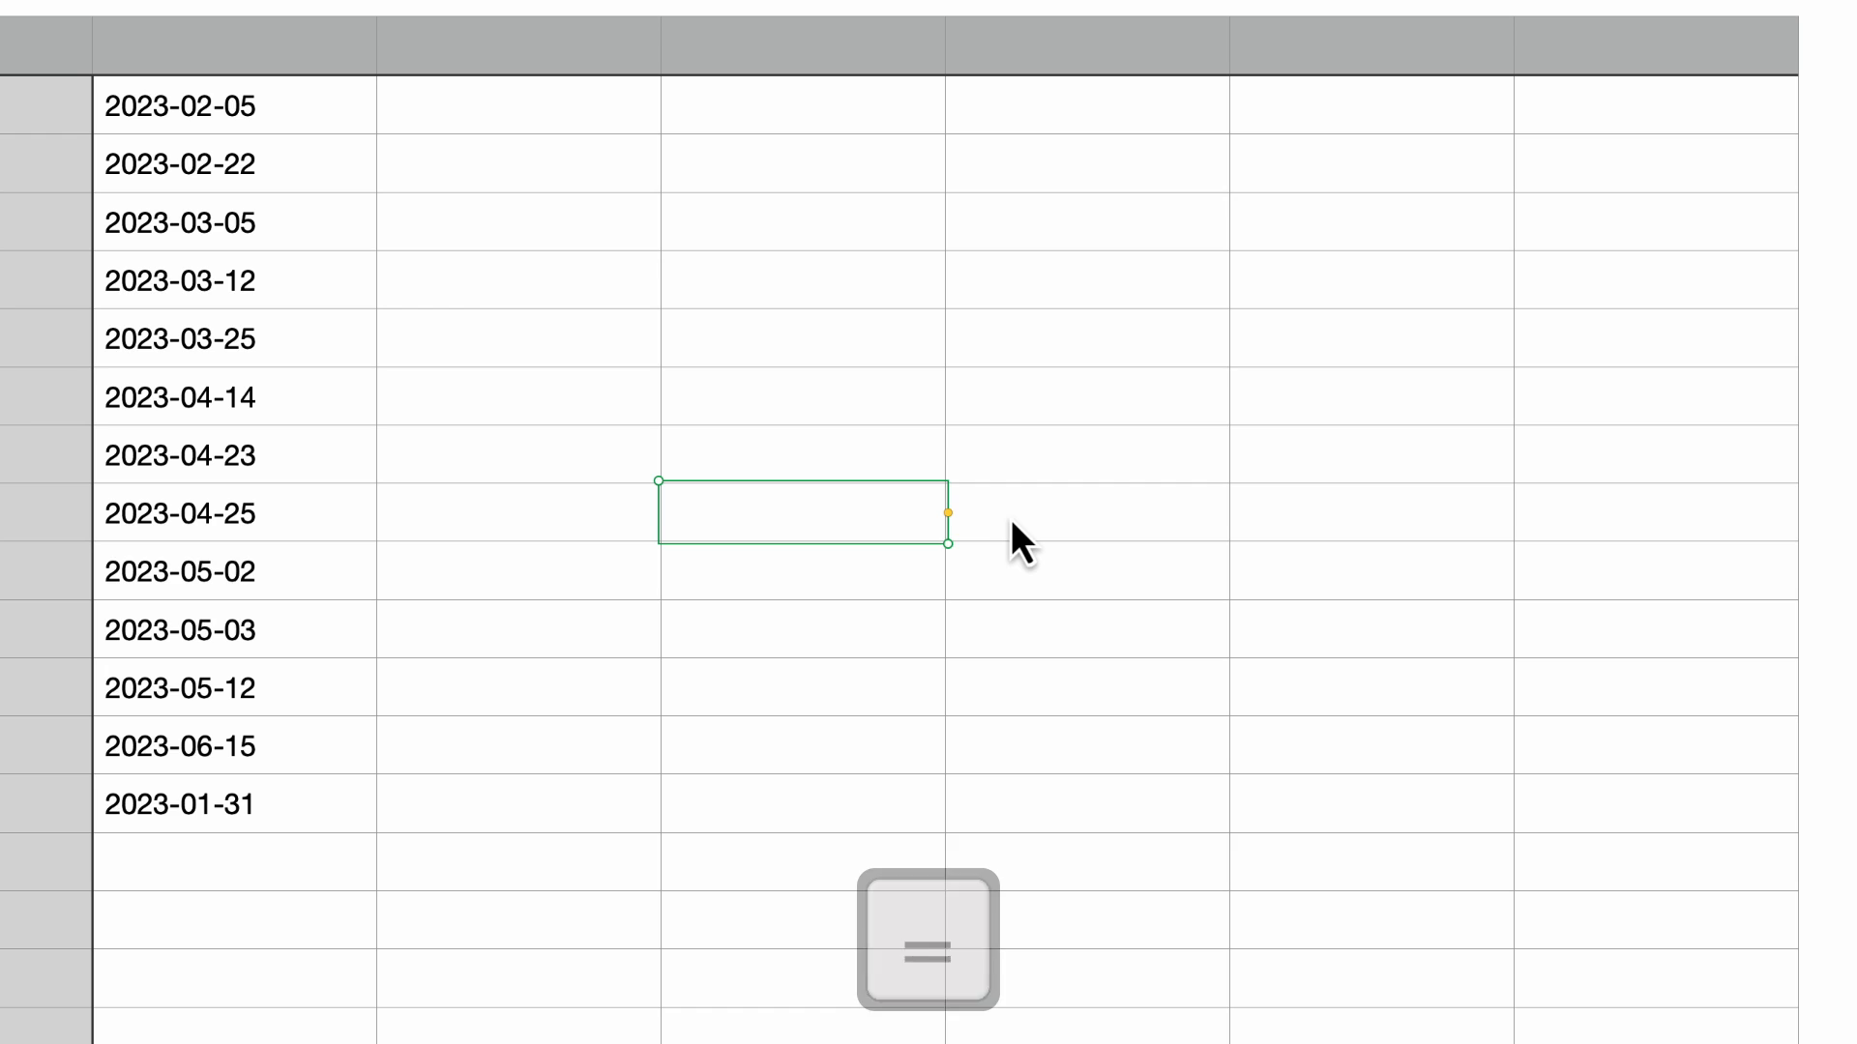
{"action": "key", "text": "equal"}
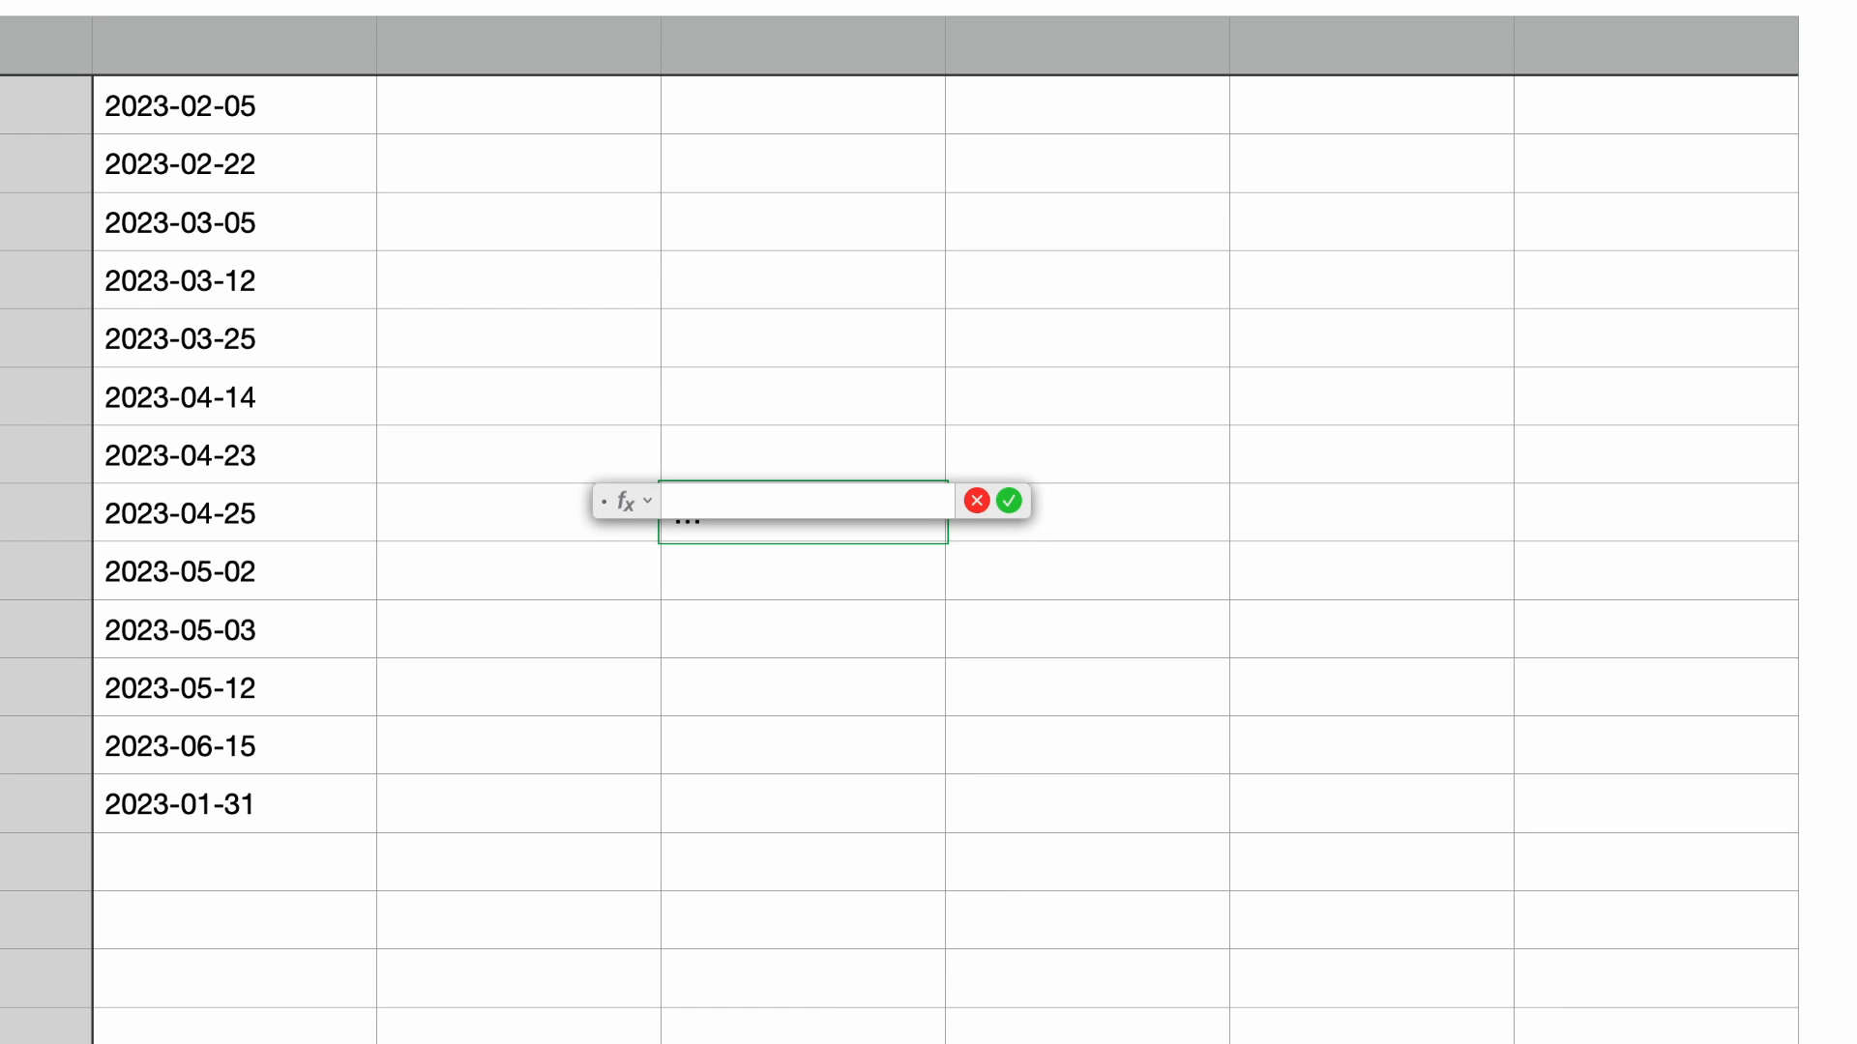
{"action": "type", "text": "dayname"}
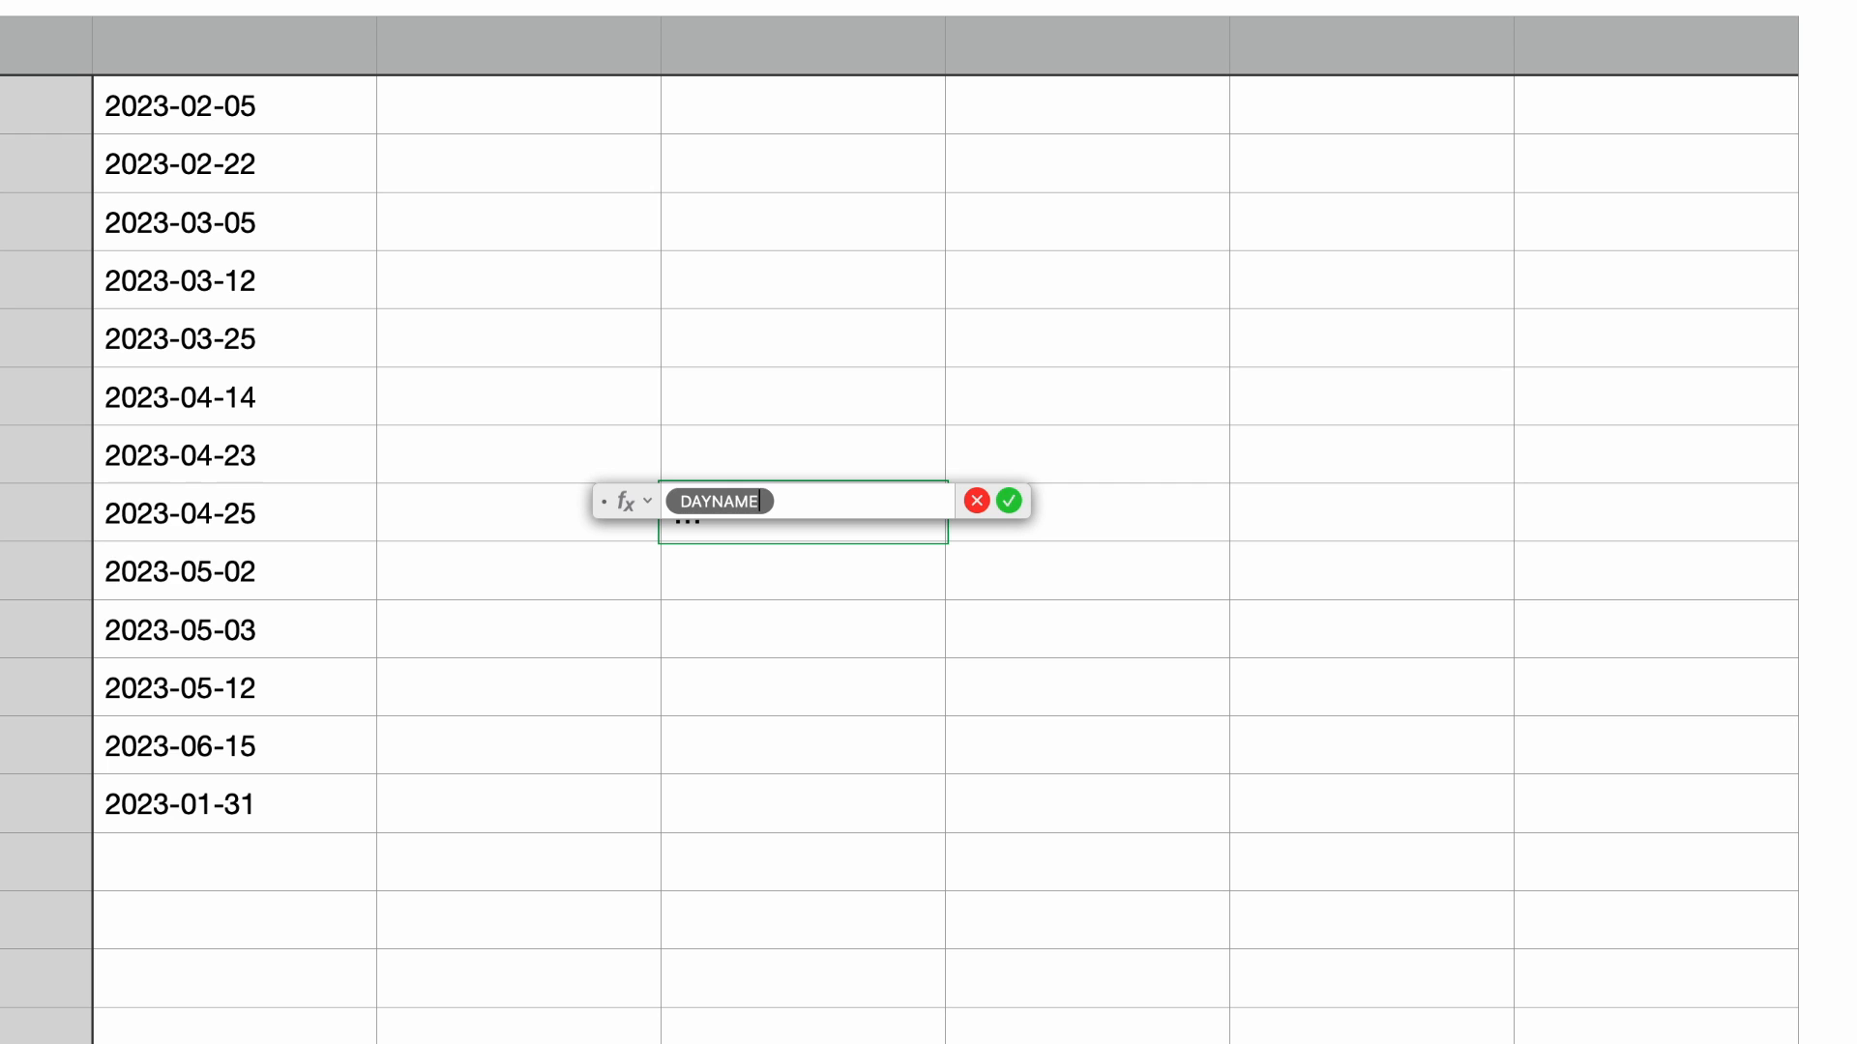
{"action": "key", "text": "Return"}
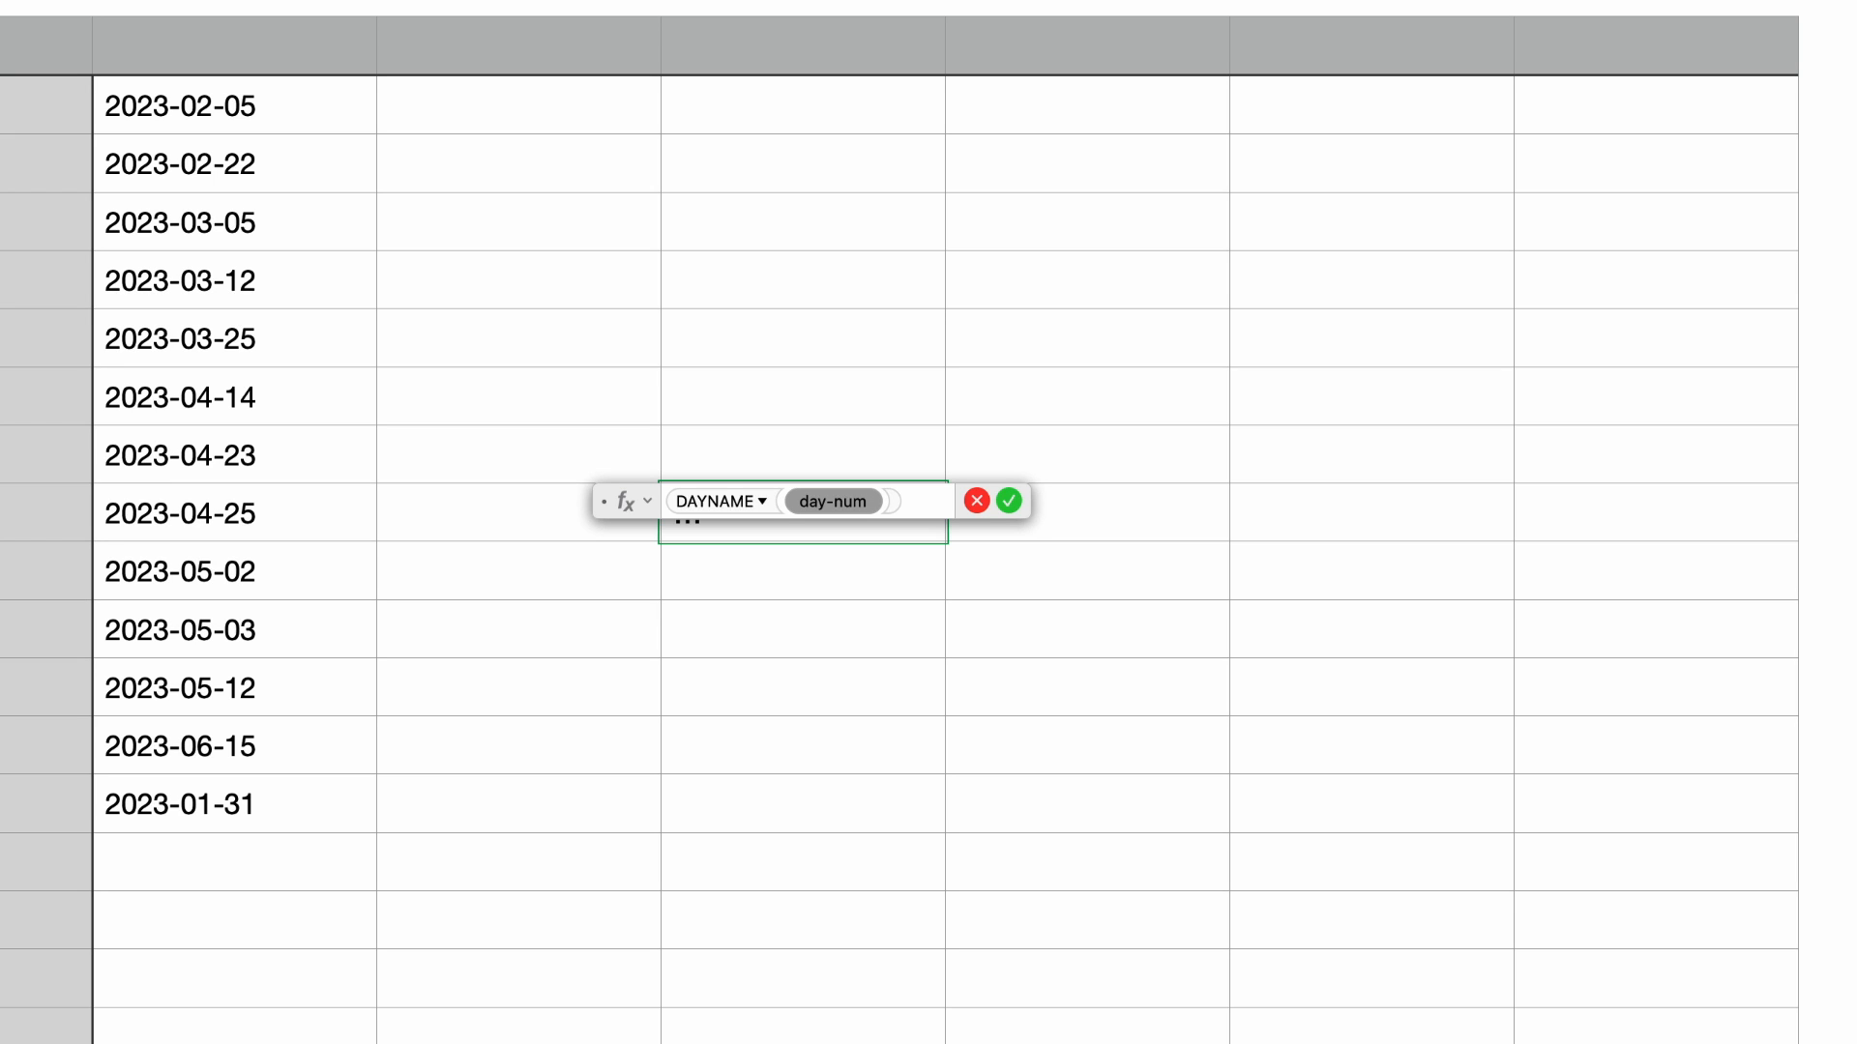
{"action": "type", "text": "18"}
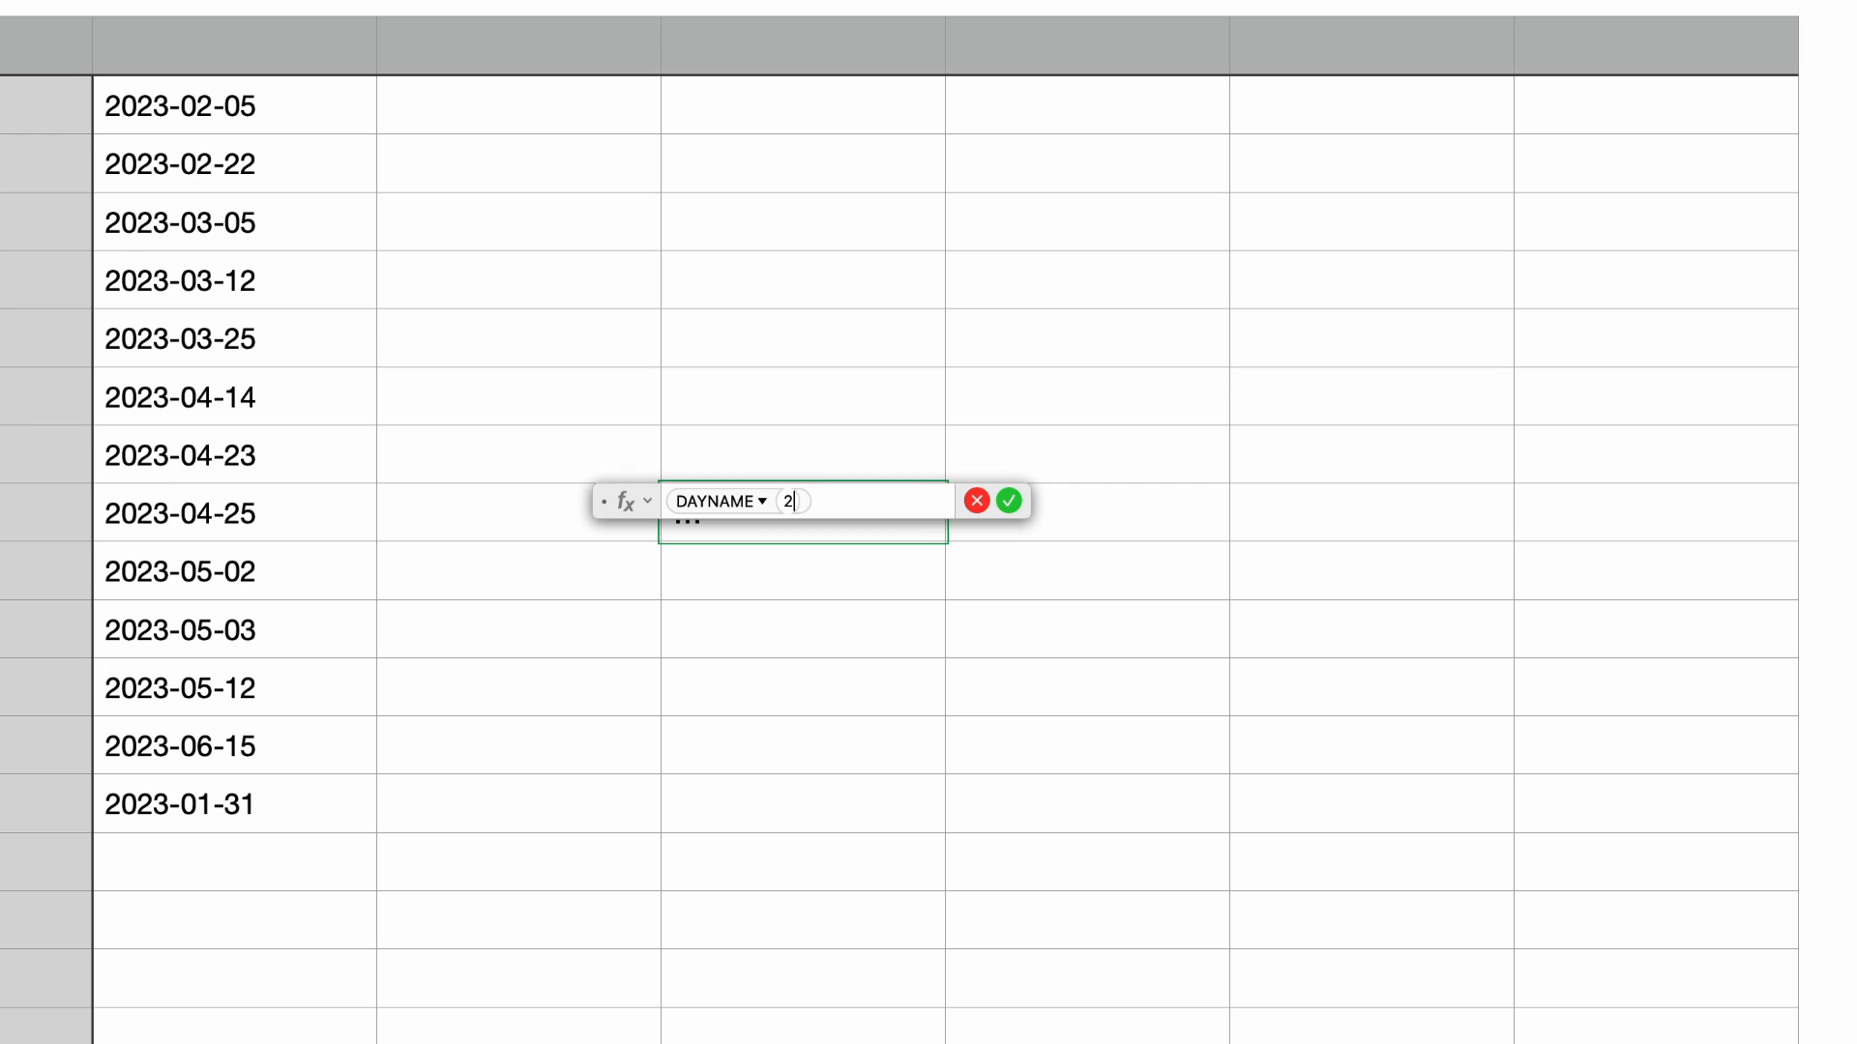
{"action": "key", "text": "Return"}
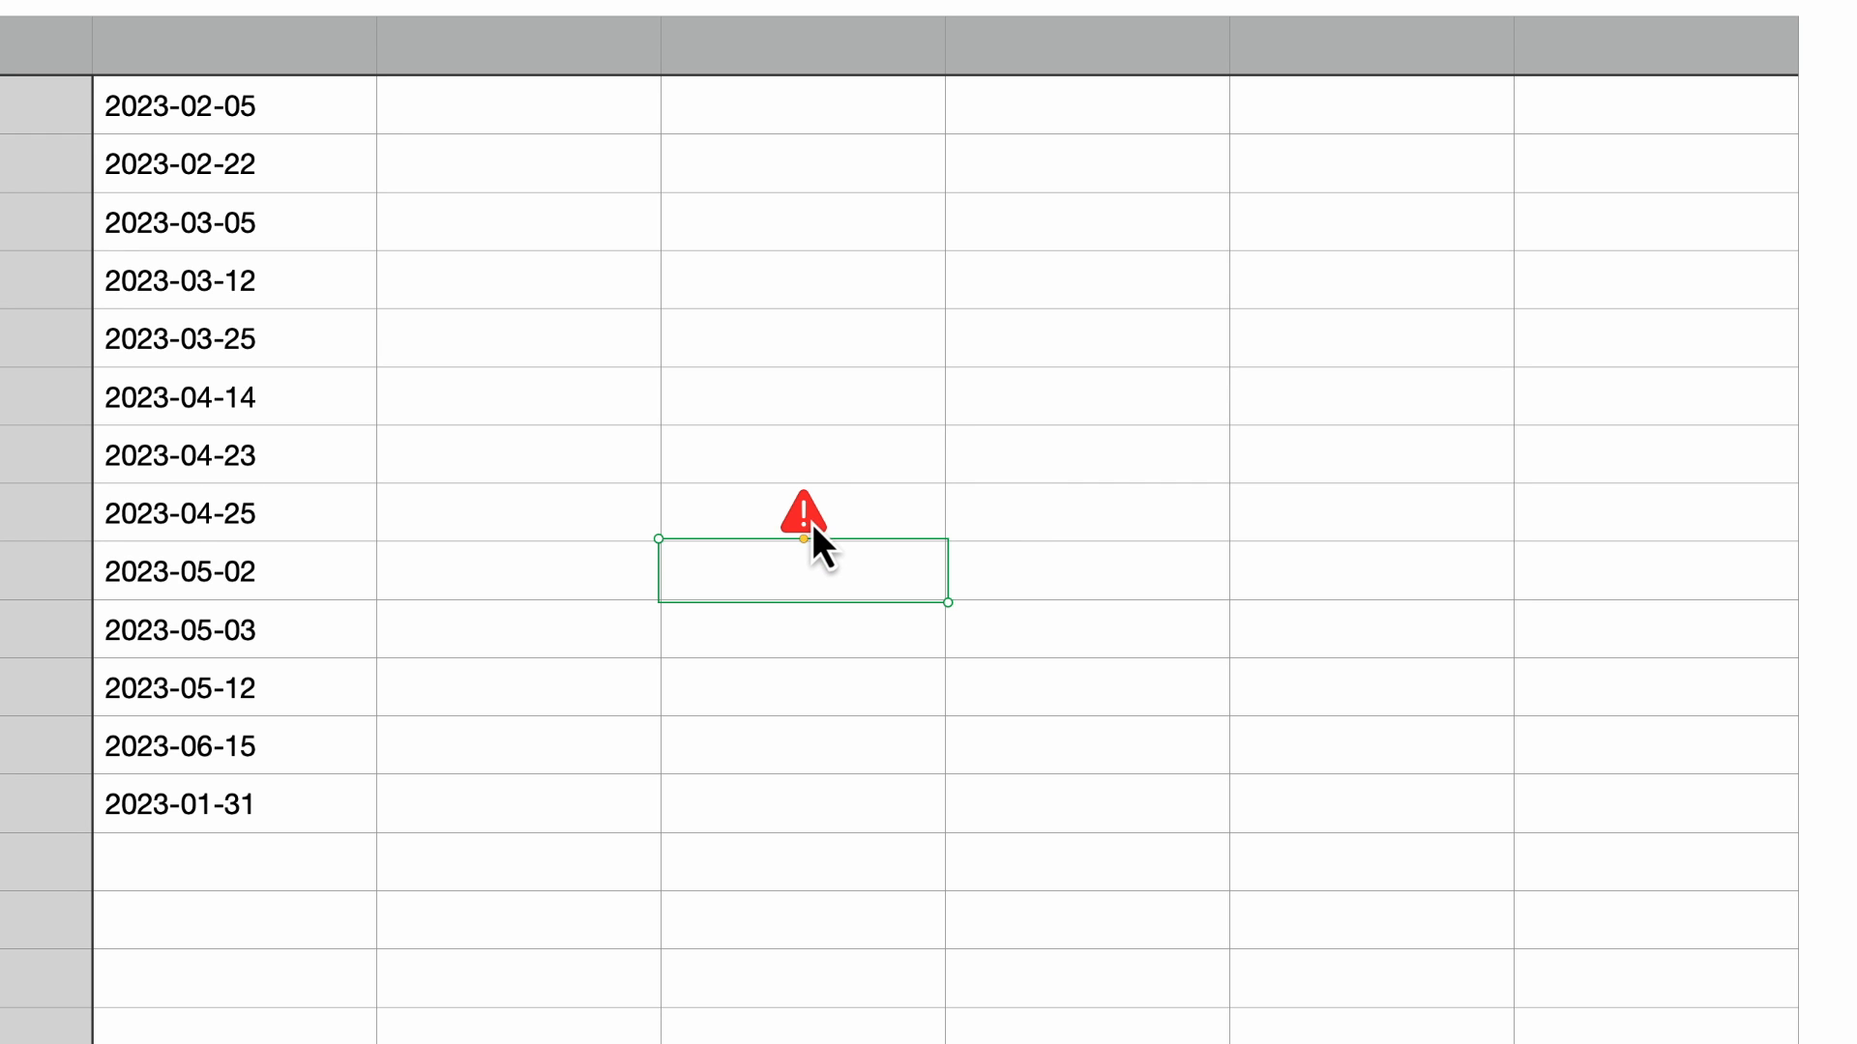
{"action": "left_click", "coordinate": [813, 525]}
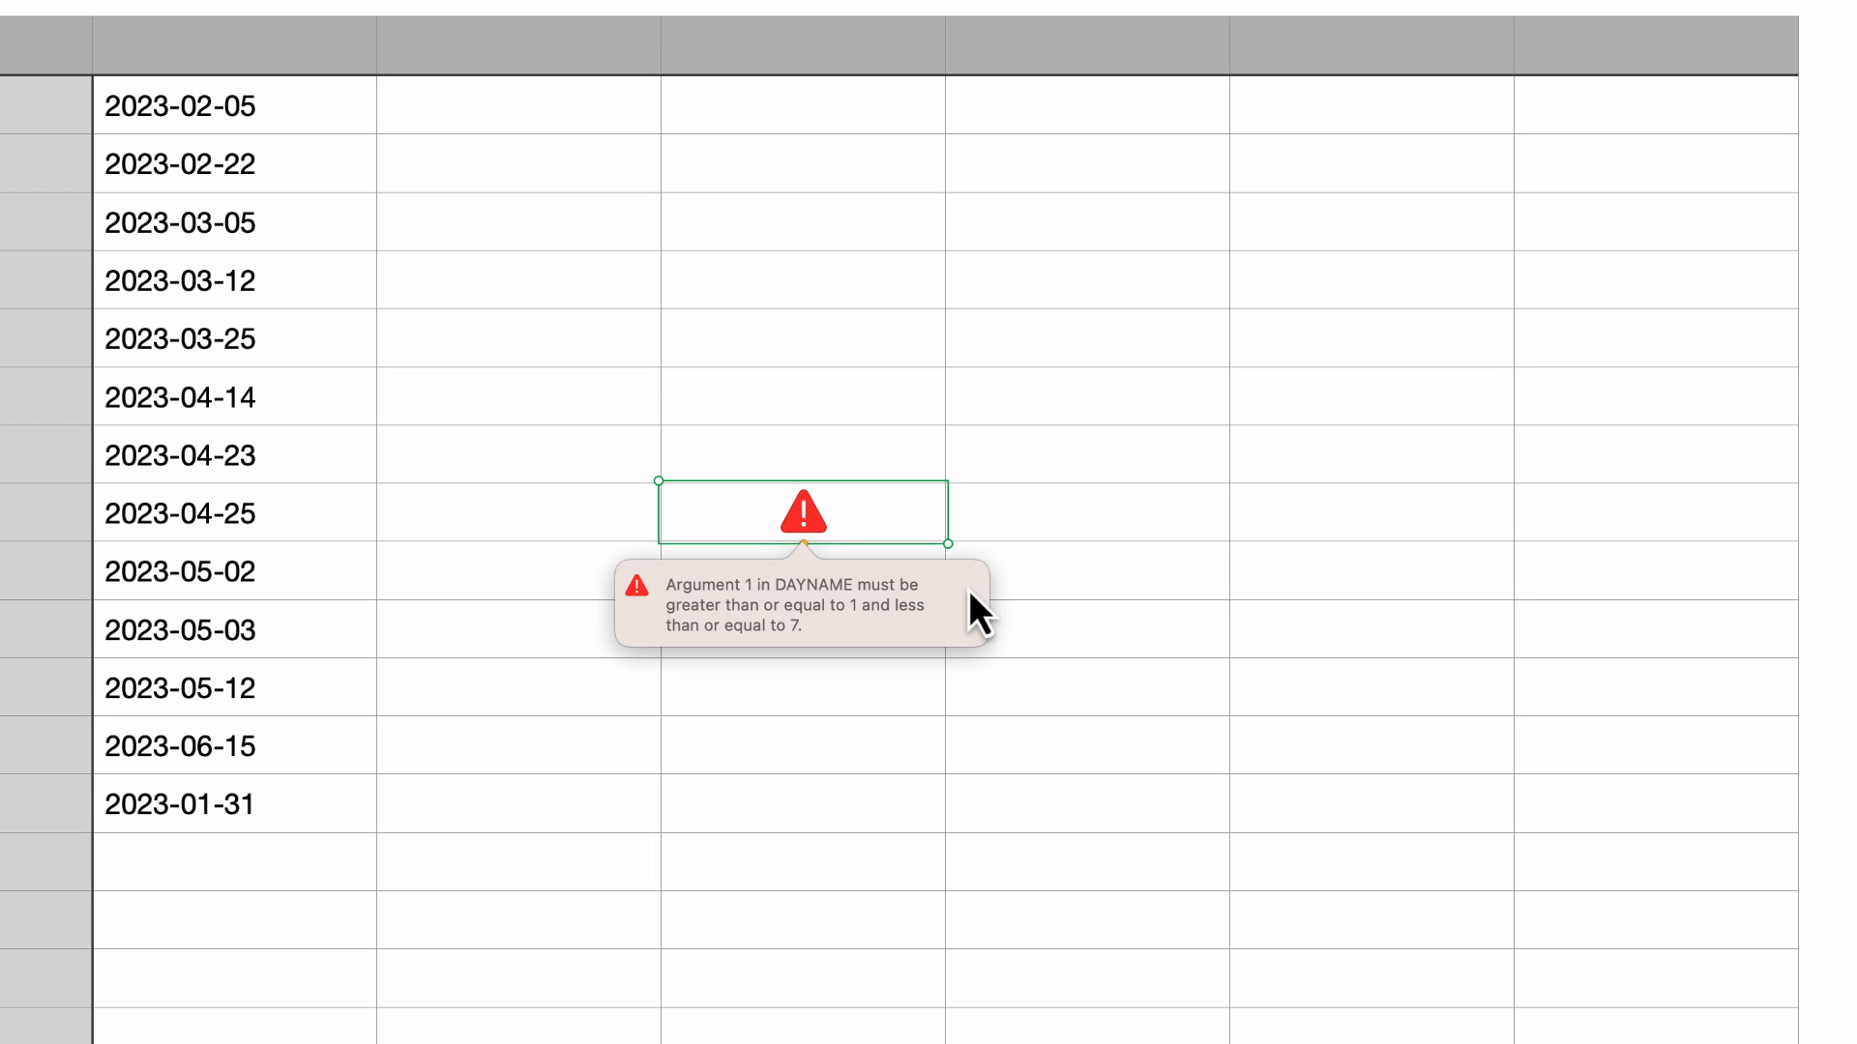
{"action": "left_click", "coordinate": [803, 520]}
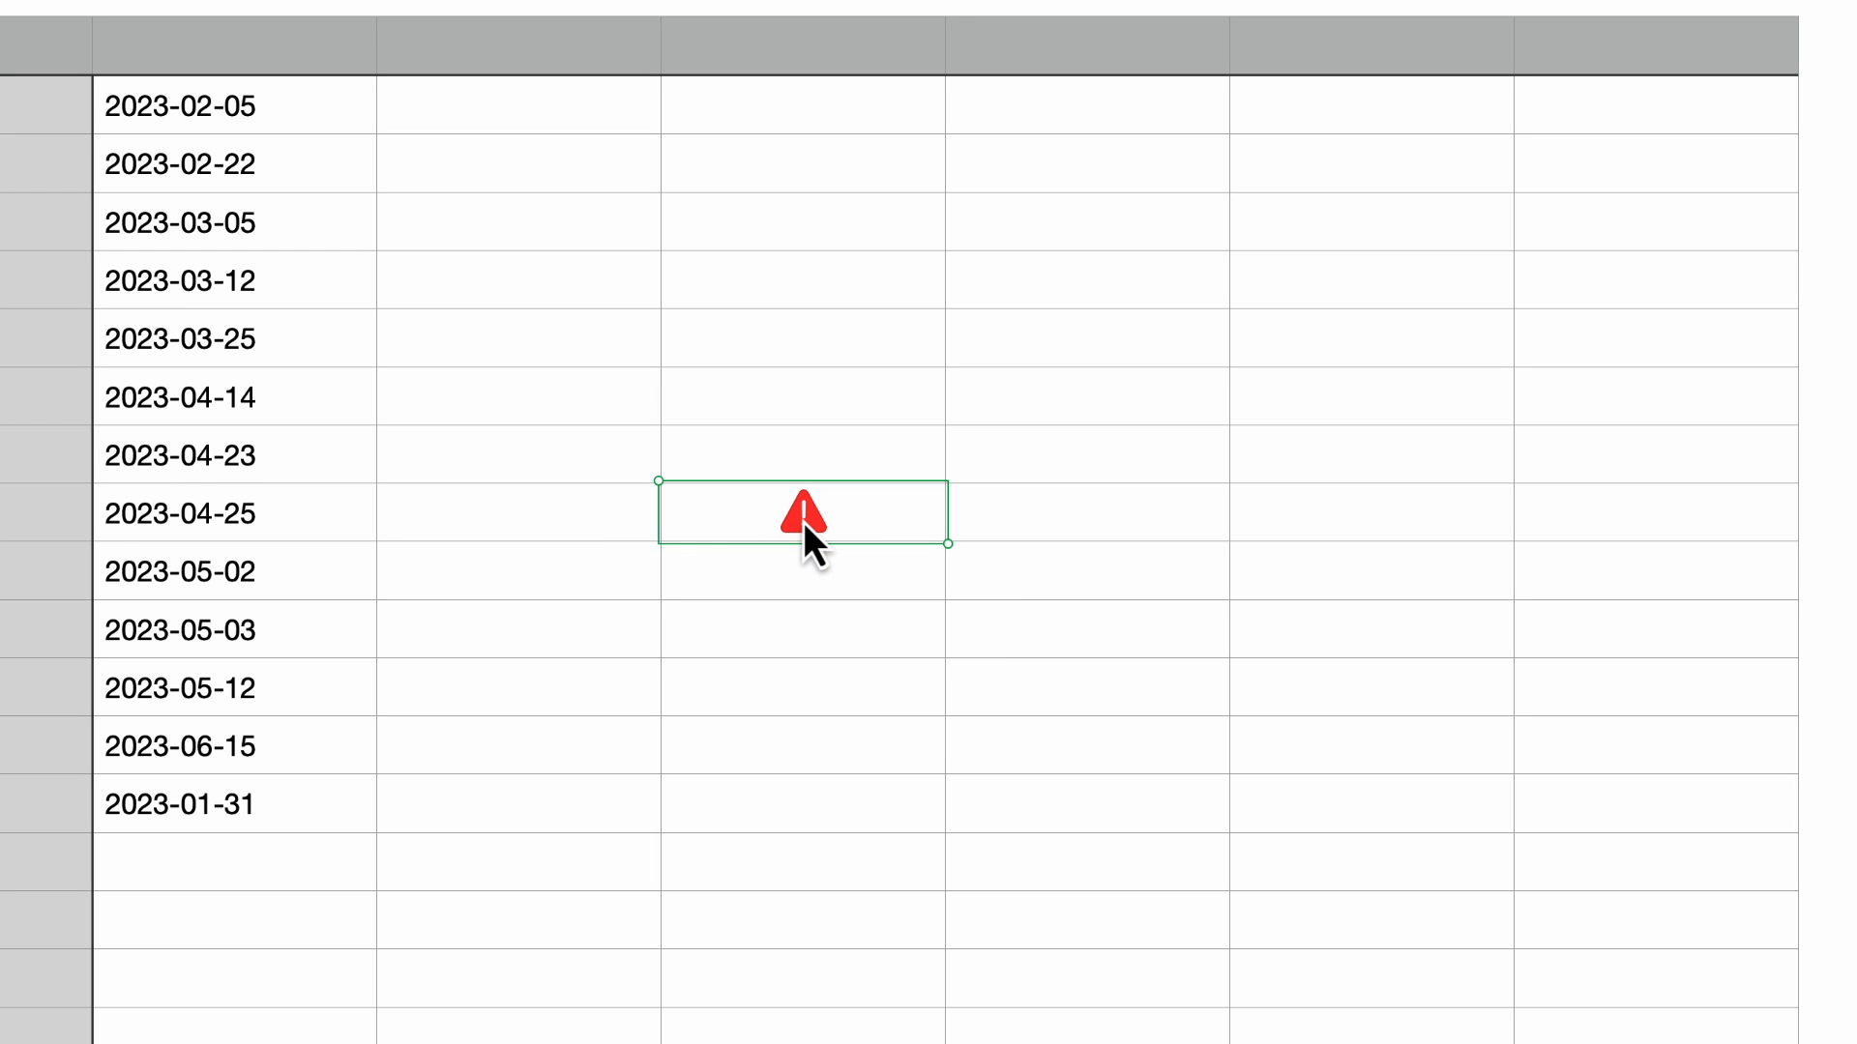
Change the day number in D9's DAYNAME formula to 1.
{"action": "double_click", "coordinate": [802, 518]}
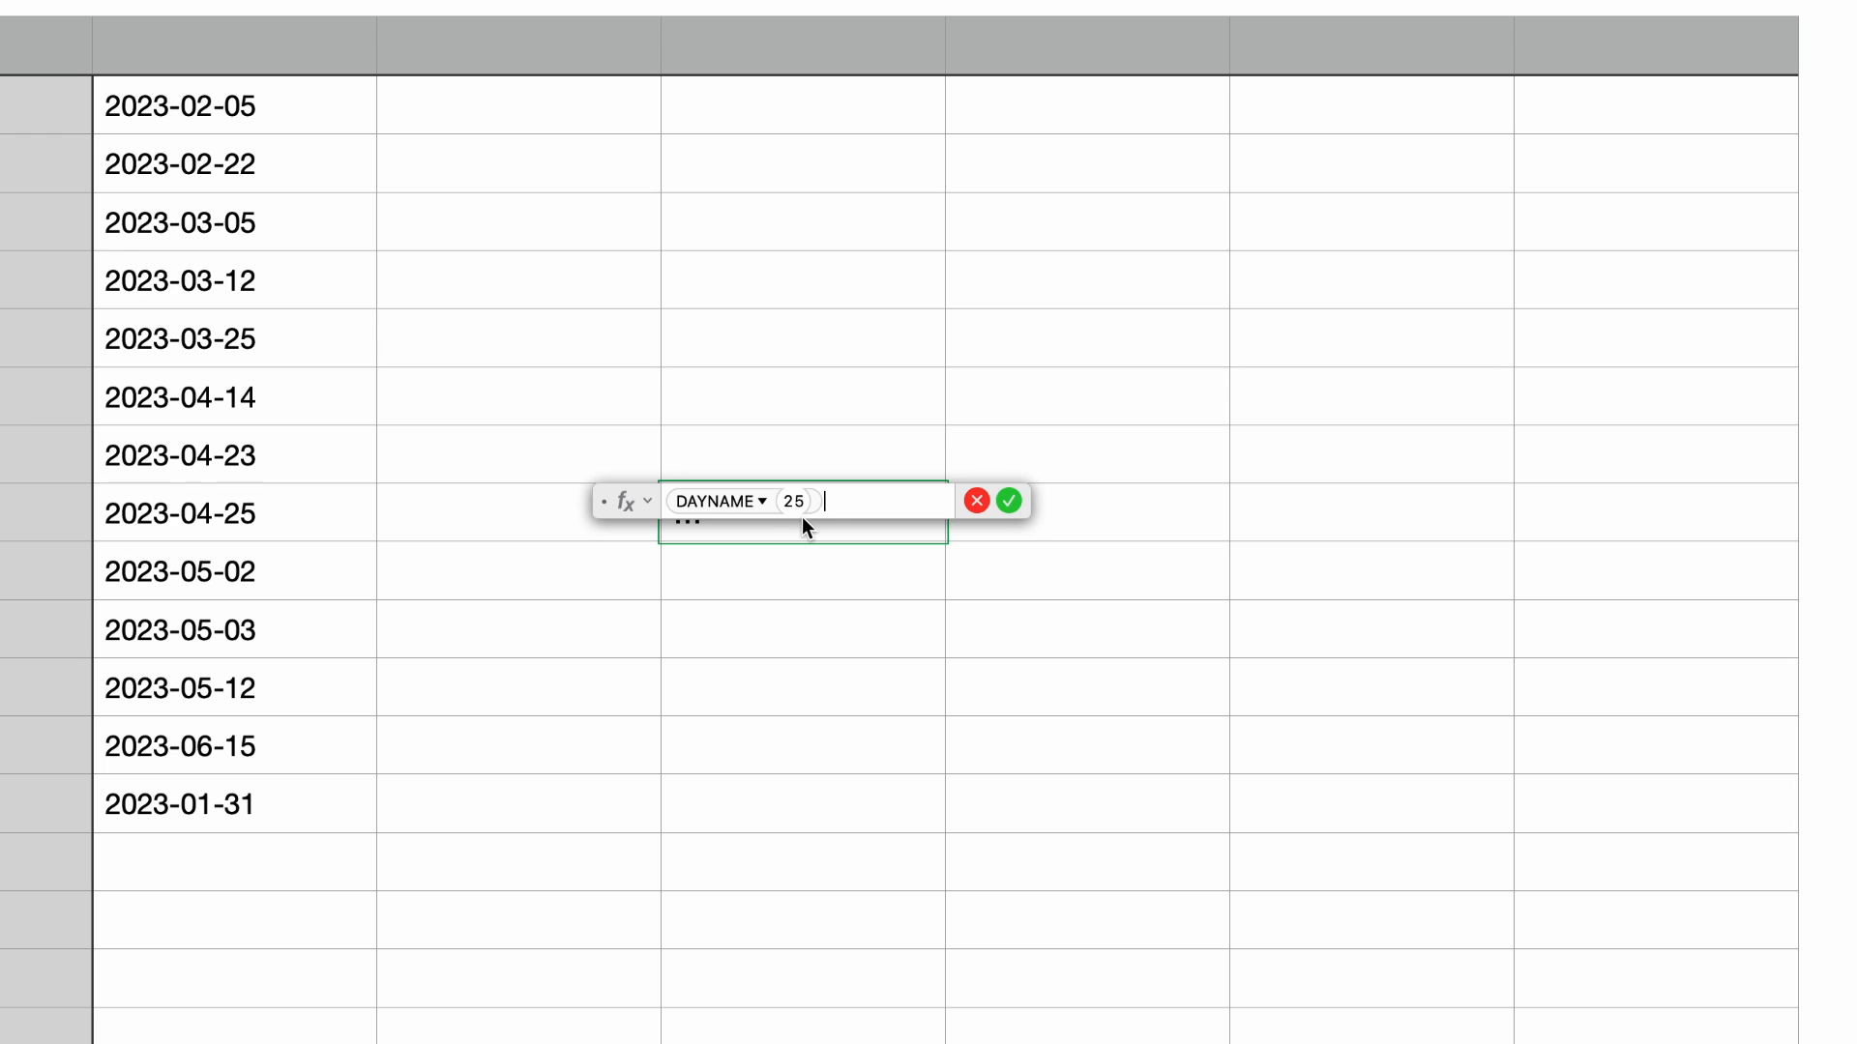
{"action": "key", "text": "Delete"}
{"action": "key", "text": "BackSpace"}
{"action": "type", "text": "1"}
{"action": "key", "text": "Return"}
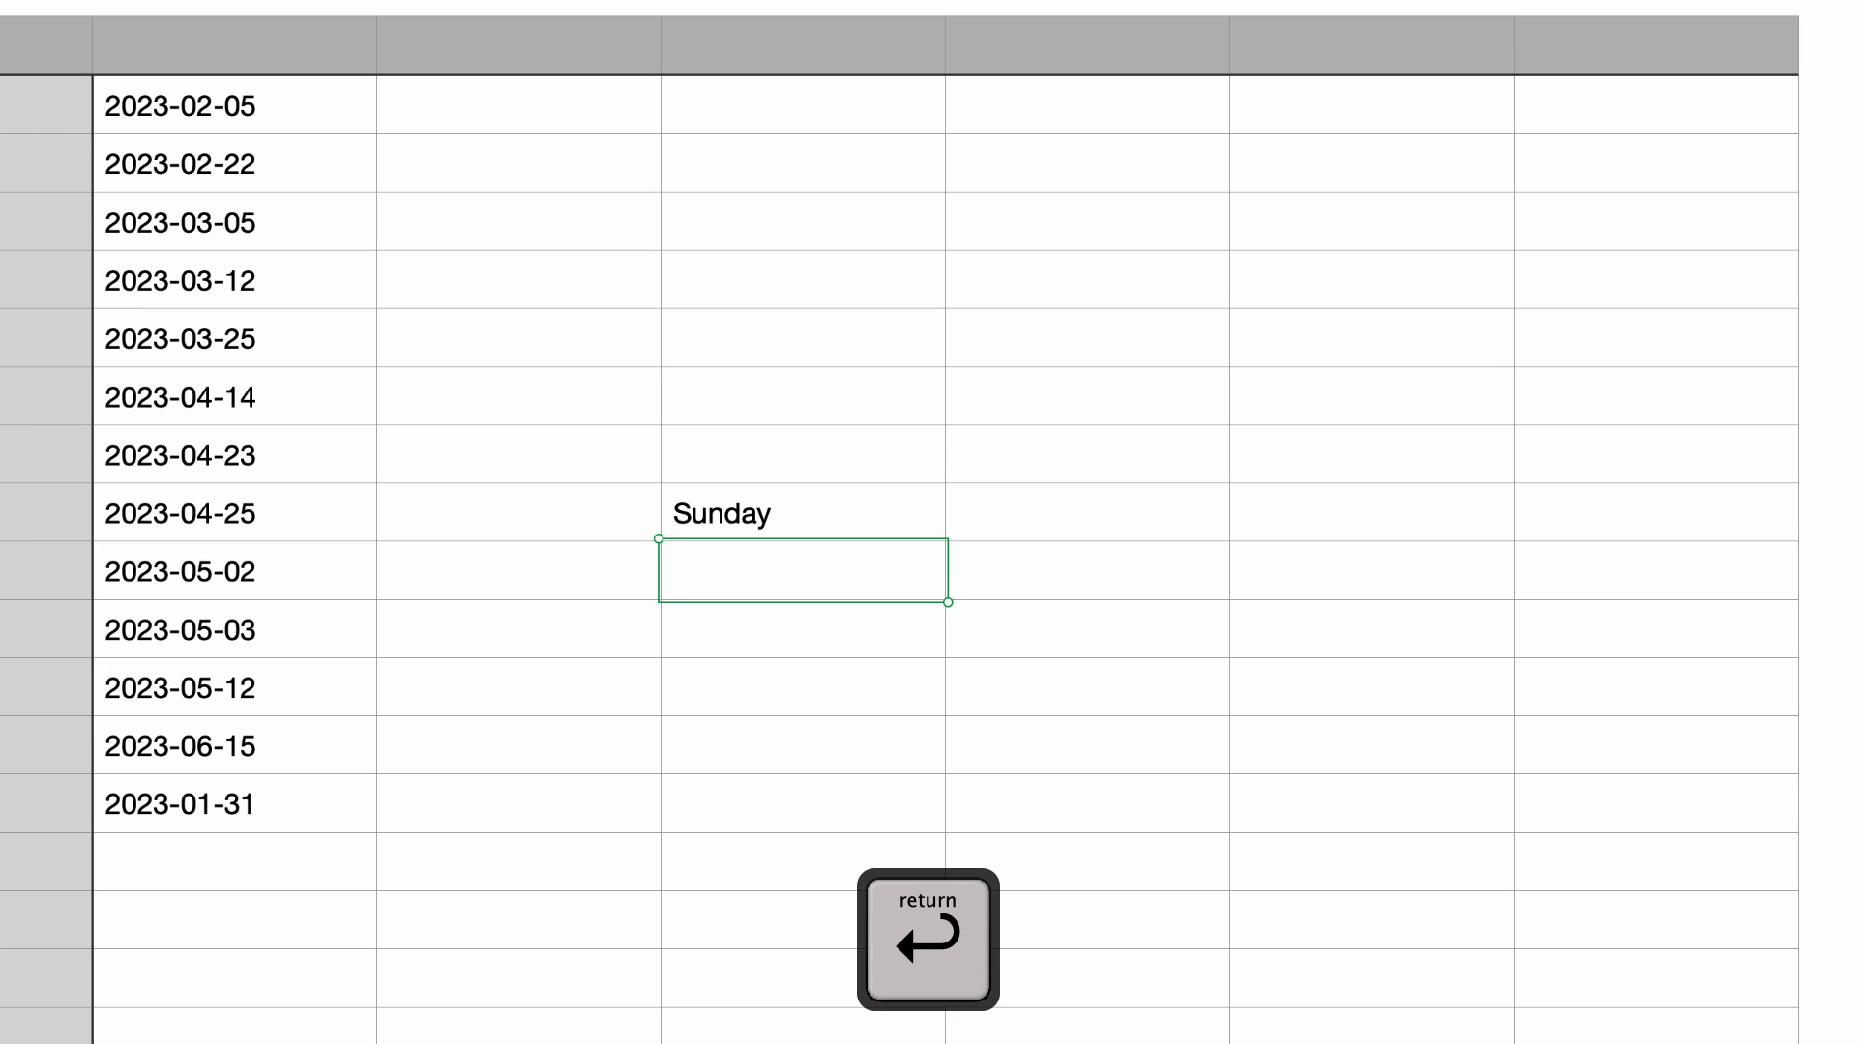
Set the day number in D9's DAYNAME formula to 7.
{"action": "left_click", "coordinate": [750, 512]}
{"action": "double_click", "coordinate": [750, 512]}
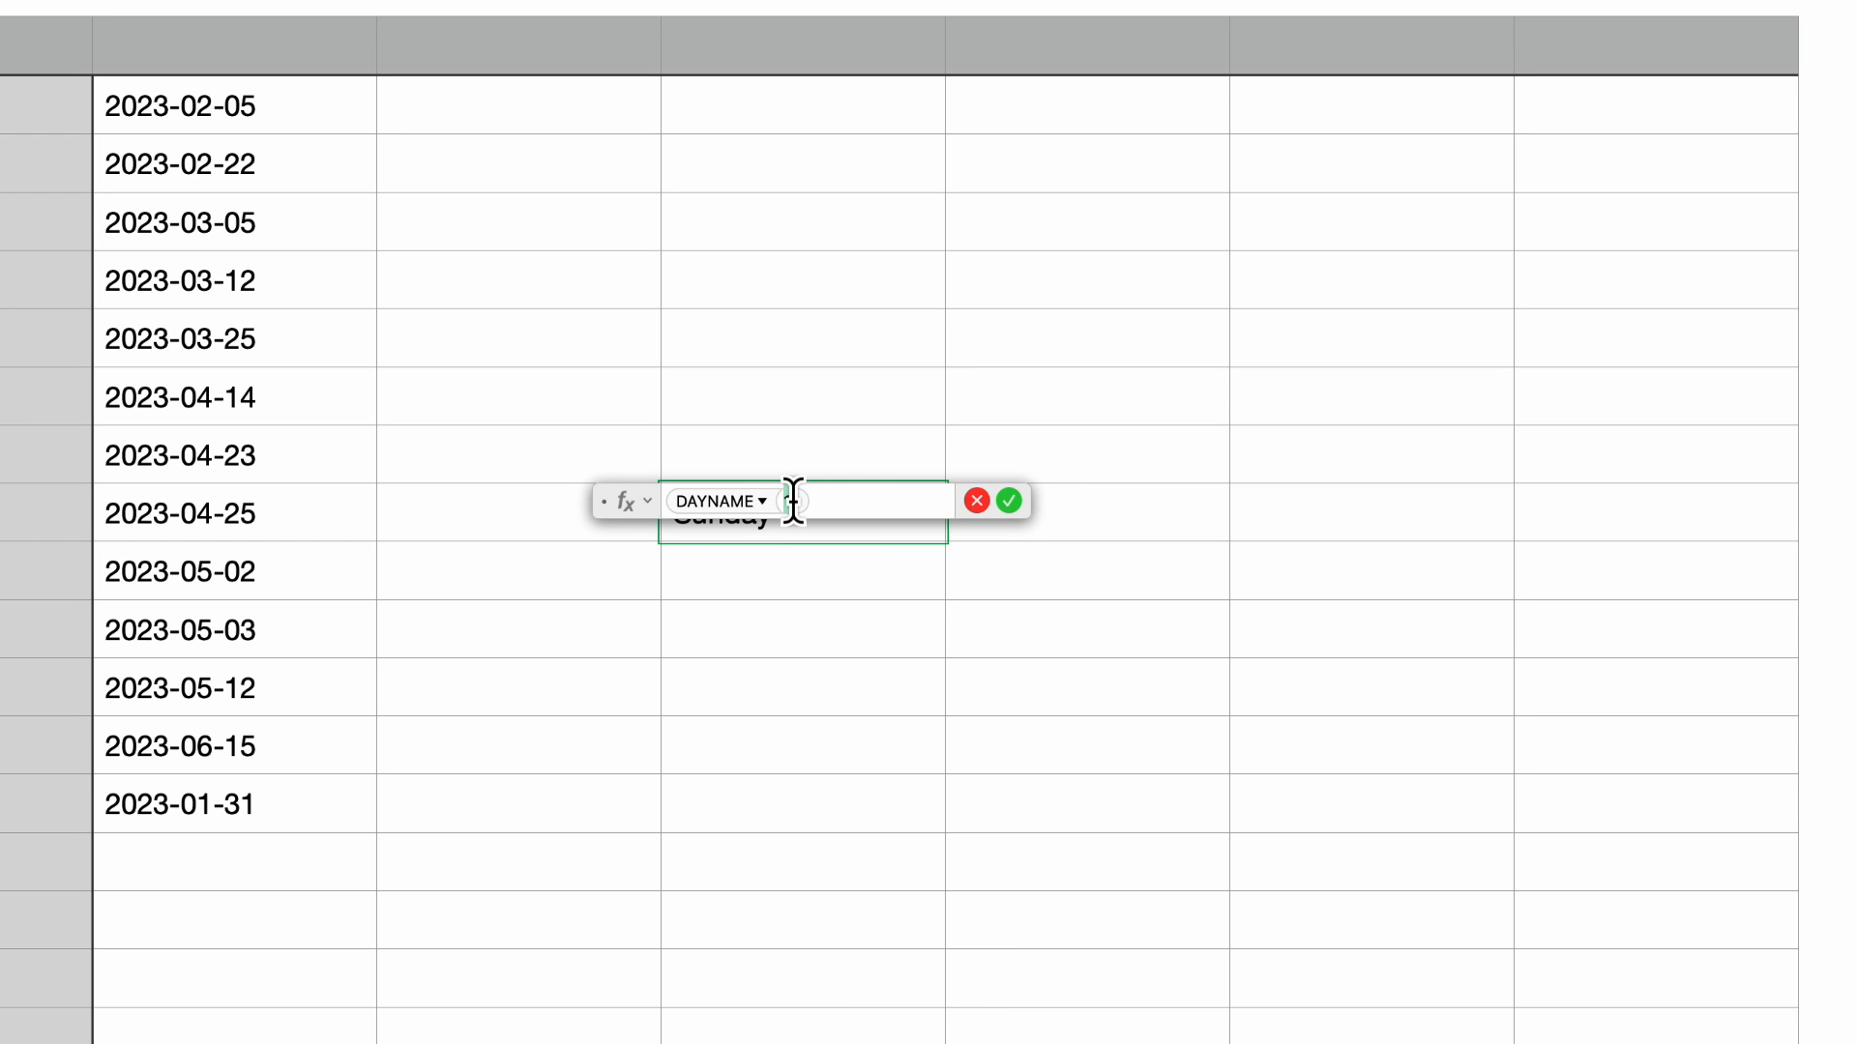
{"action": "key", "text": "BackSpace"}
{"action": "type", "text": "7"}
{"action": "key", "text": "Return"}
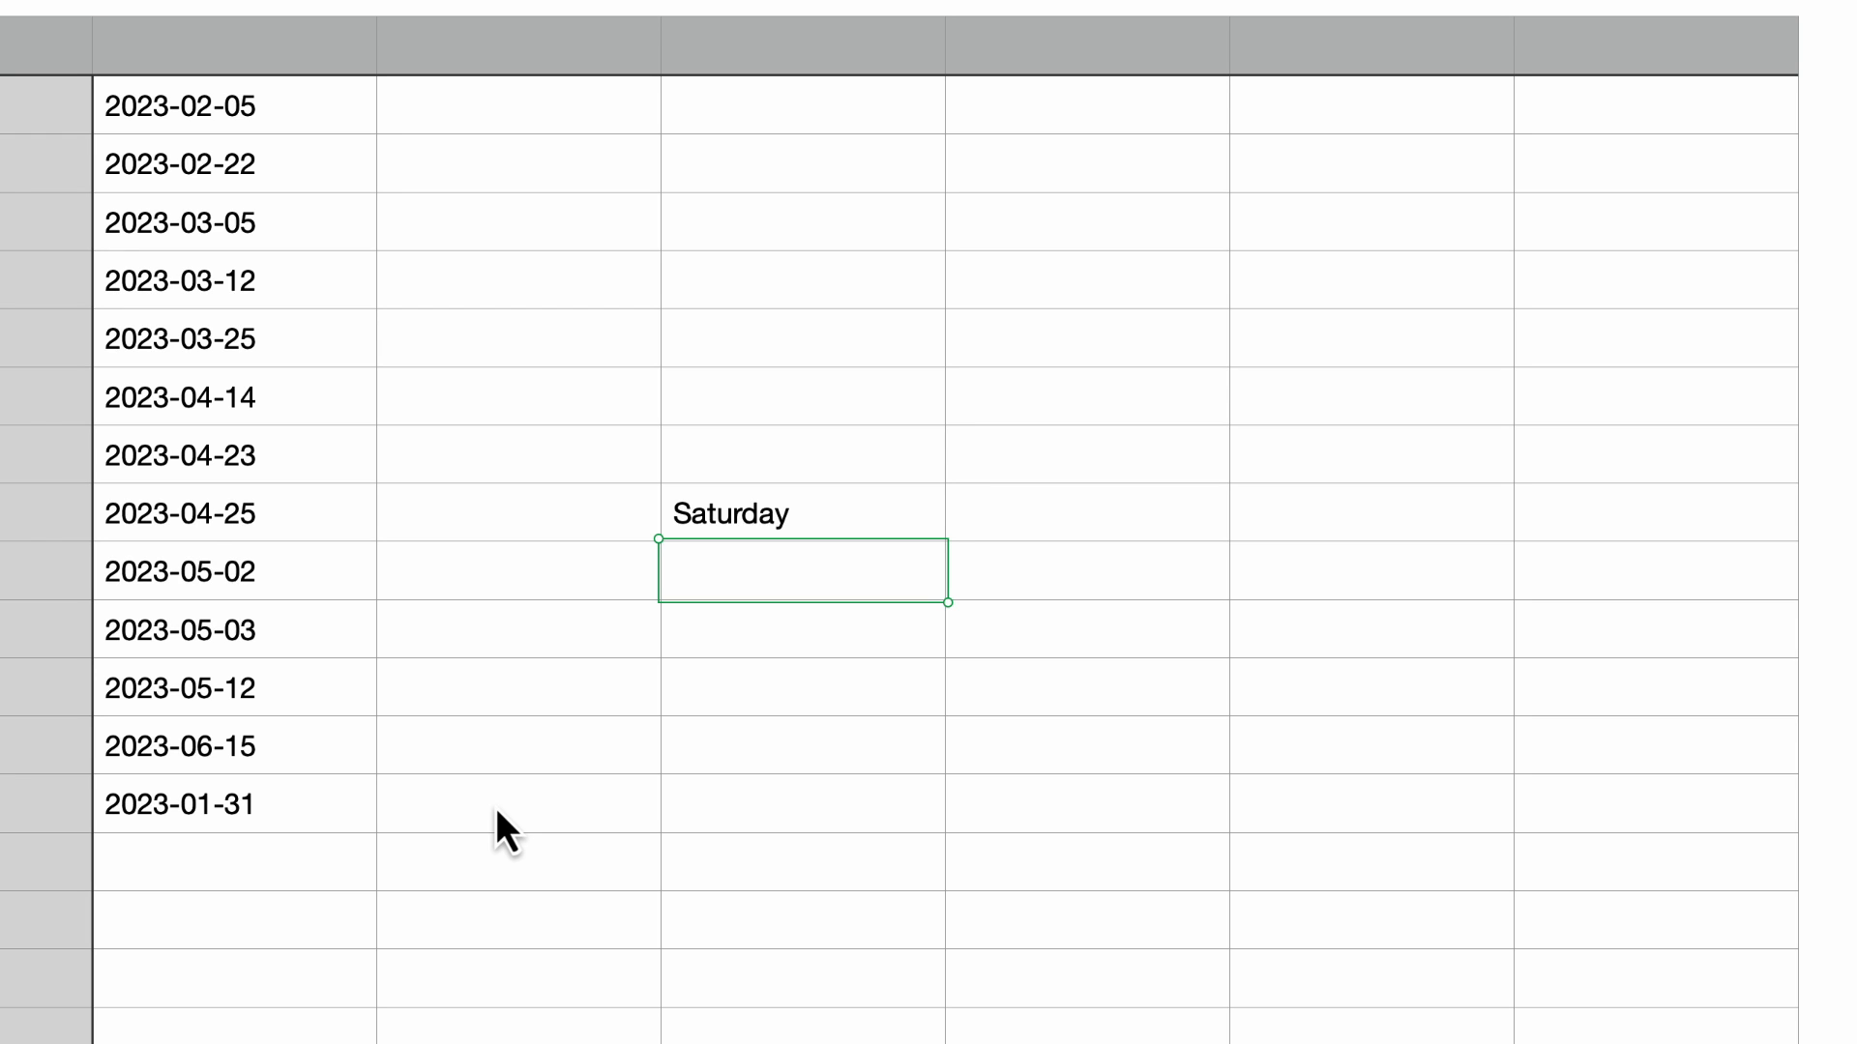
Enter a WEEKDAY formula for TODAY with the first-day option Sunday is 1 in D10, and reopen the formula for editing.
{"action": "type", "text": "="}
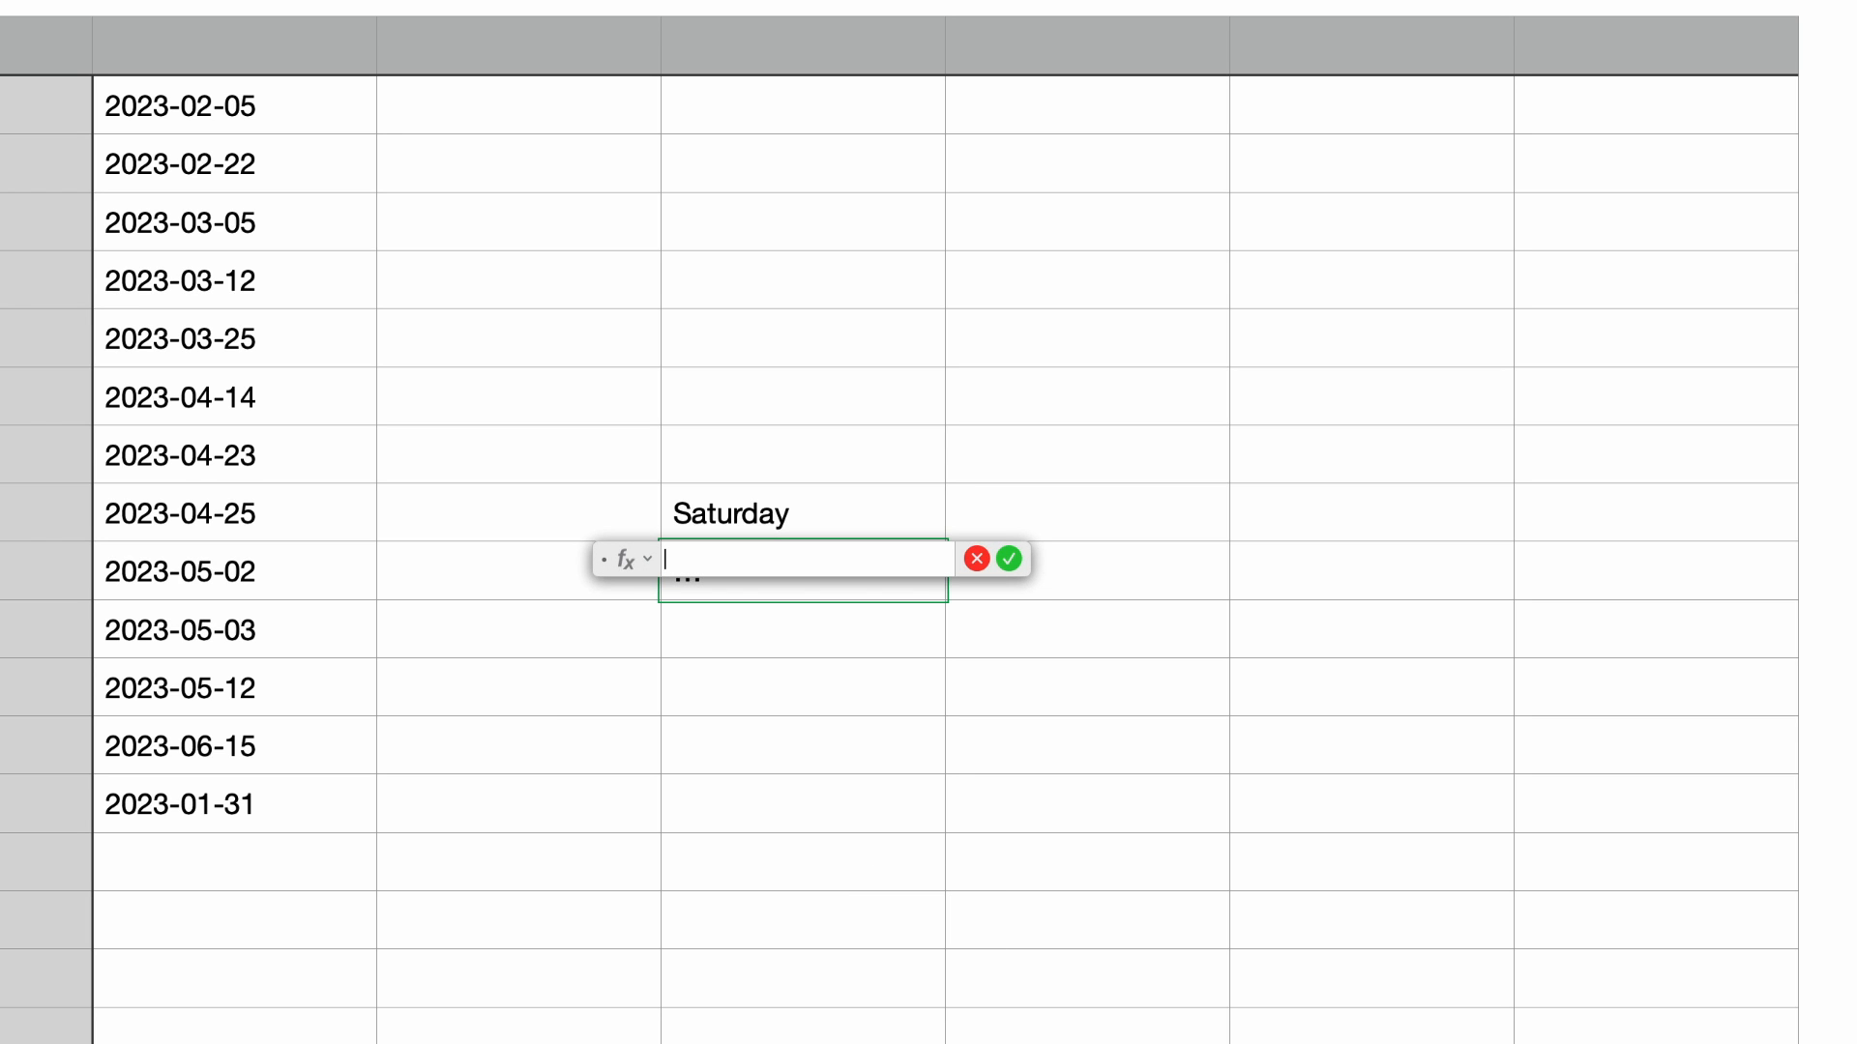
{"action": "type", "text": "WEEKDAY"}
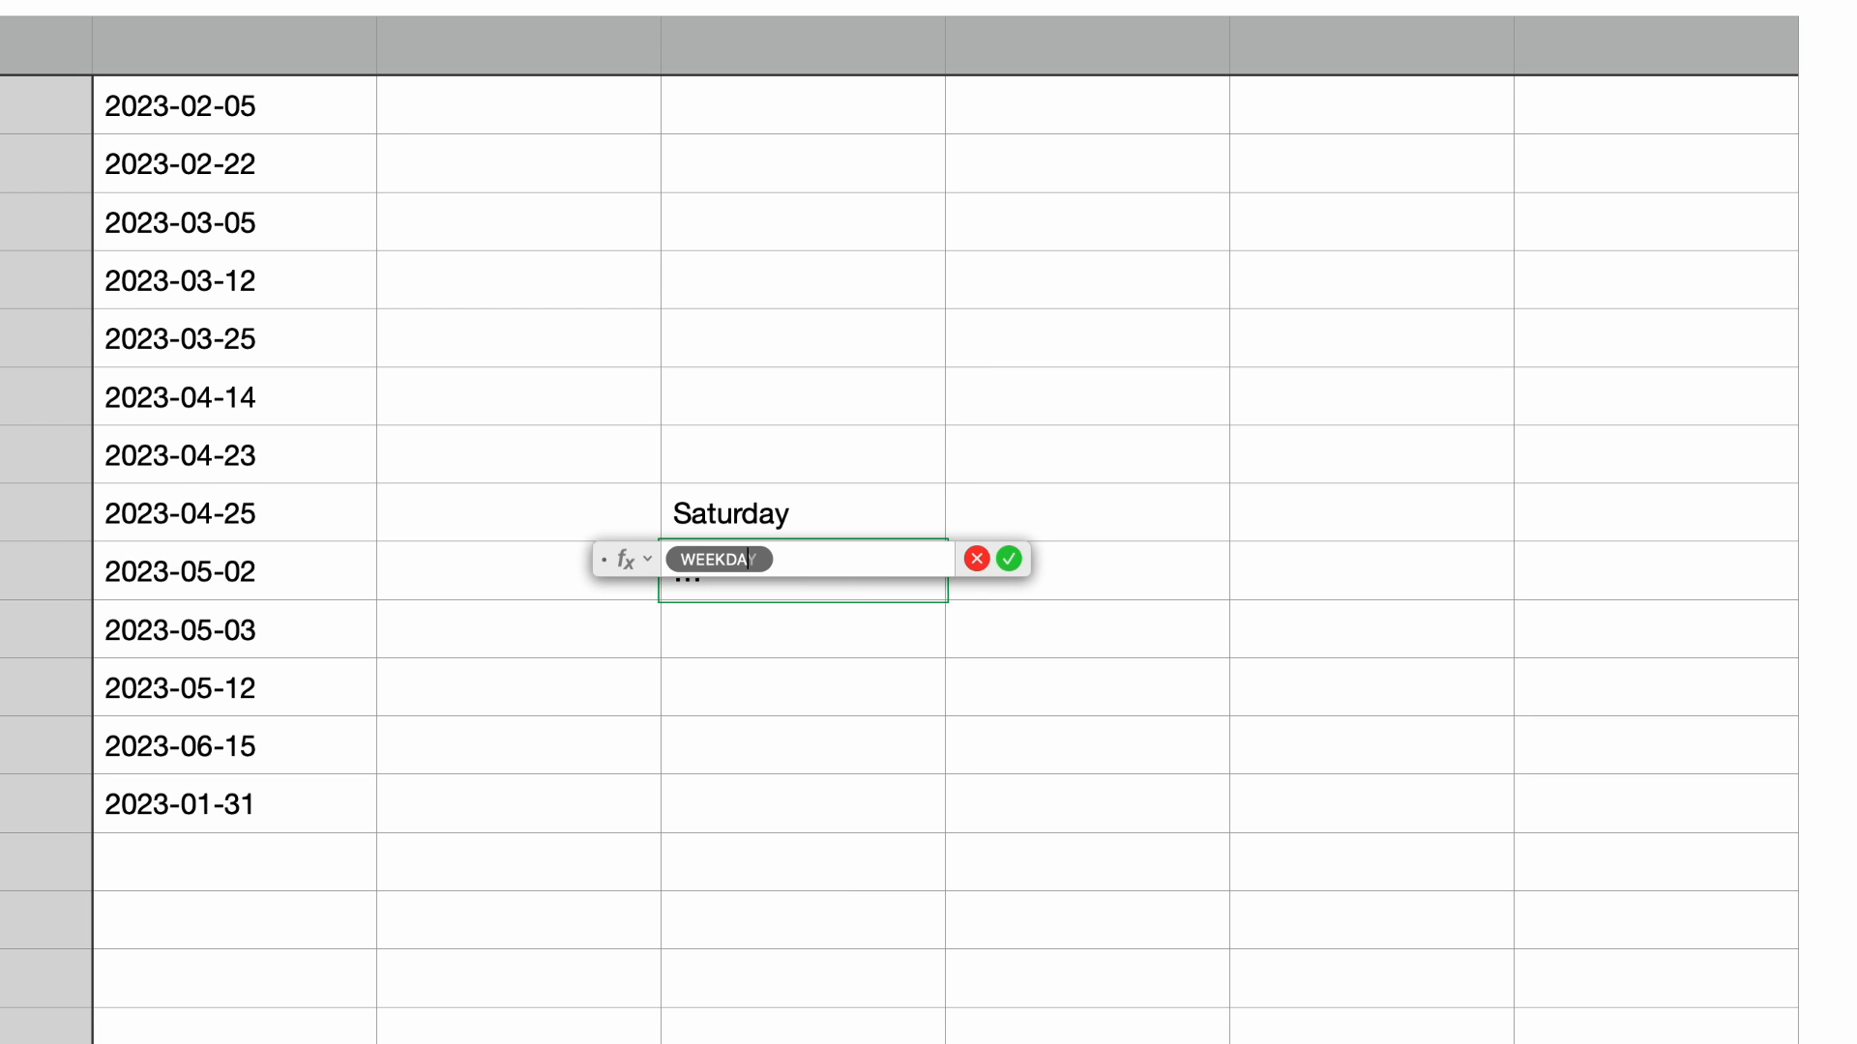
{"action": "key", "text": "Return"}
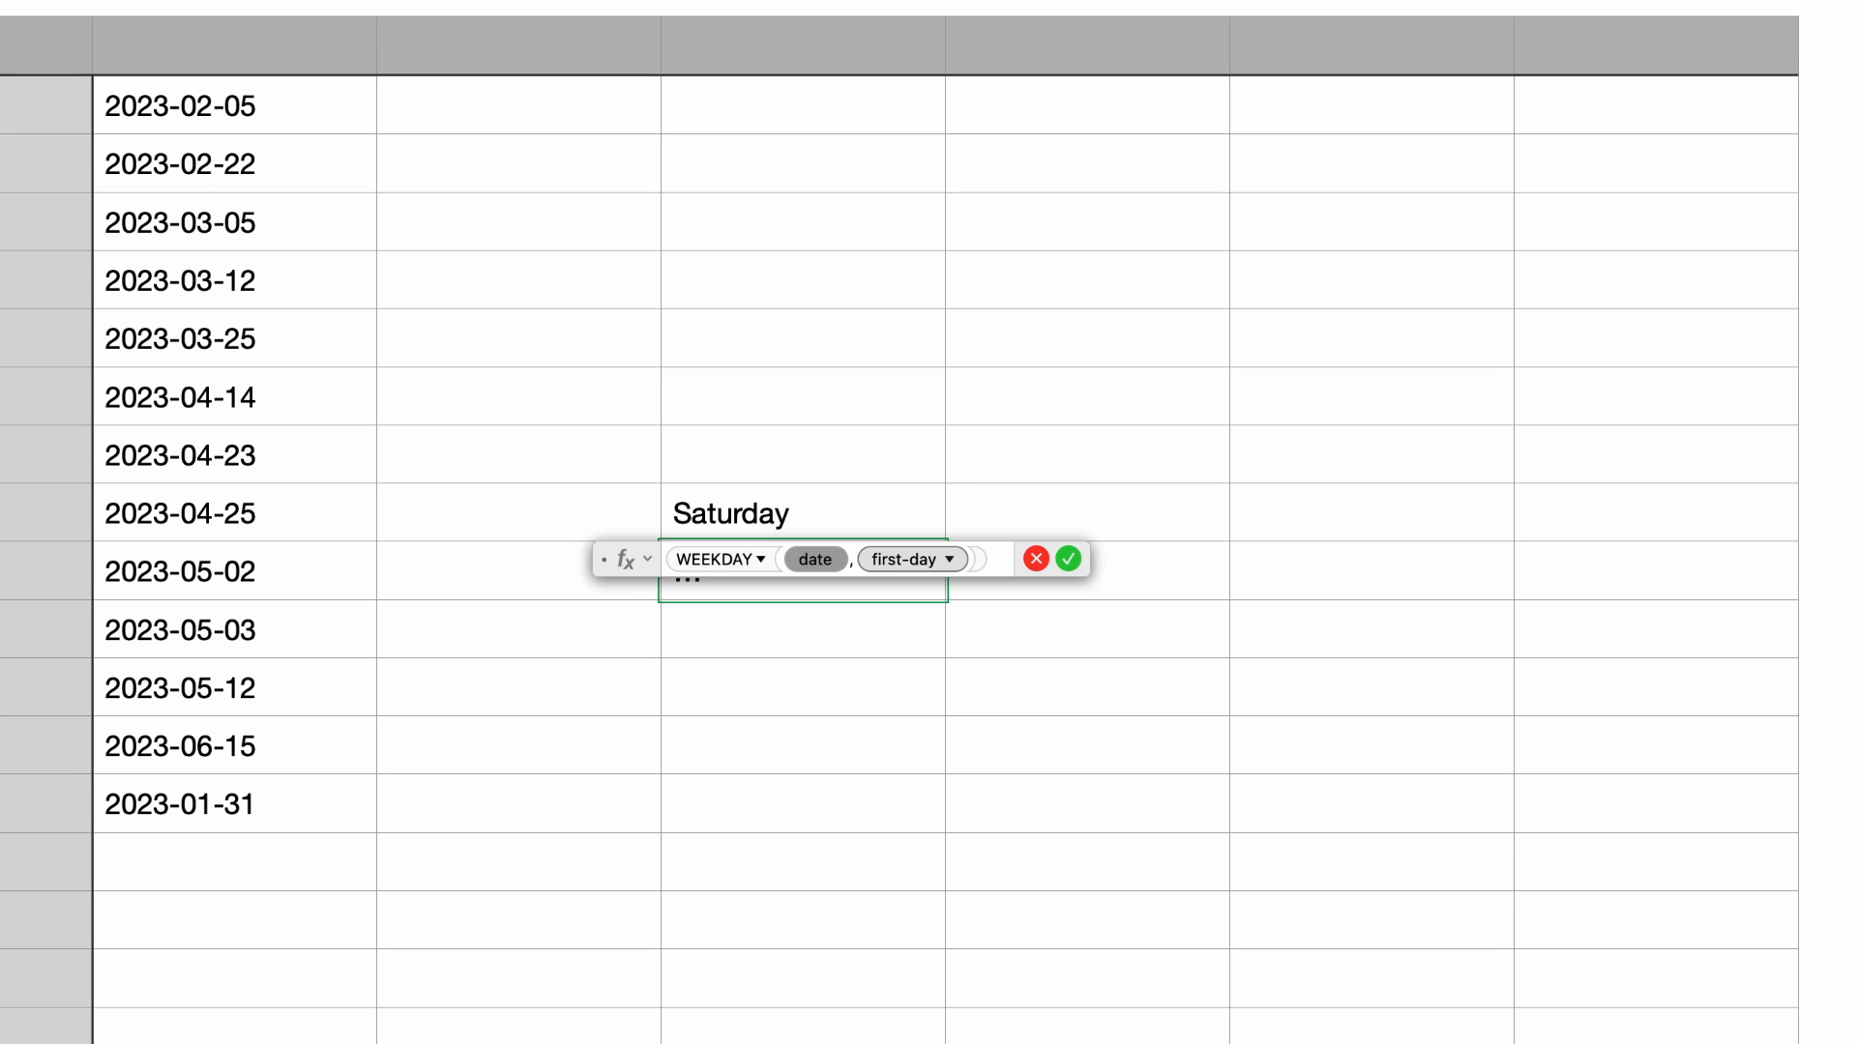
{"action": "type", "text": "today"}
{"action": "key", "text": "Return"}
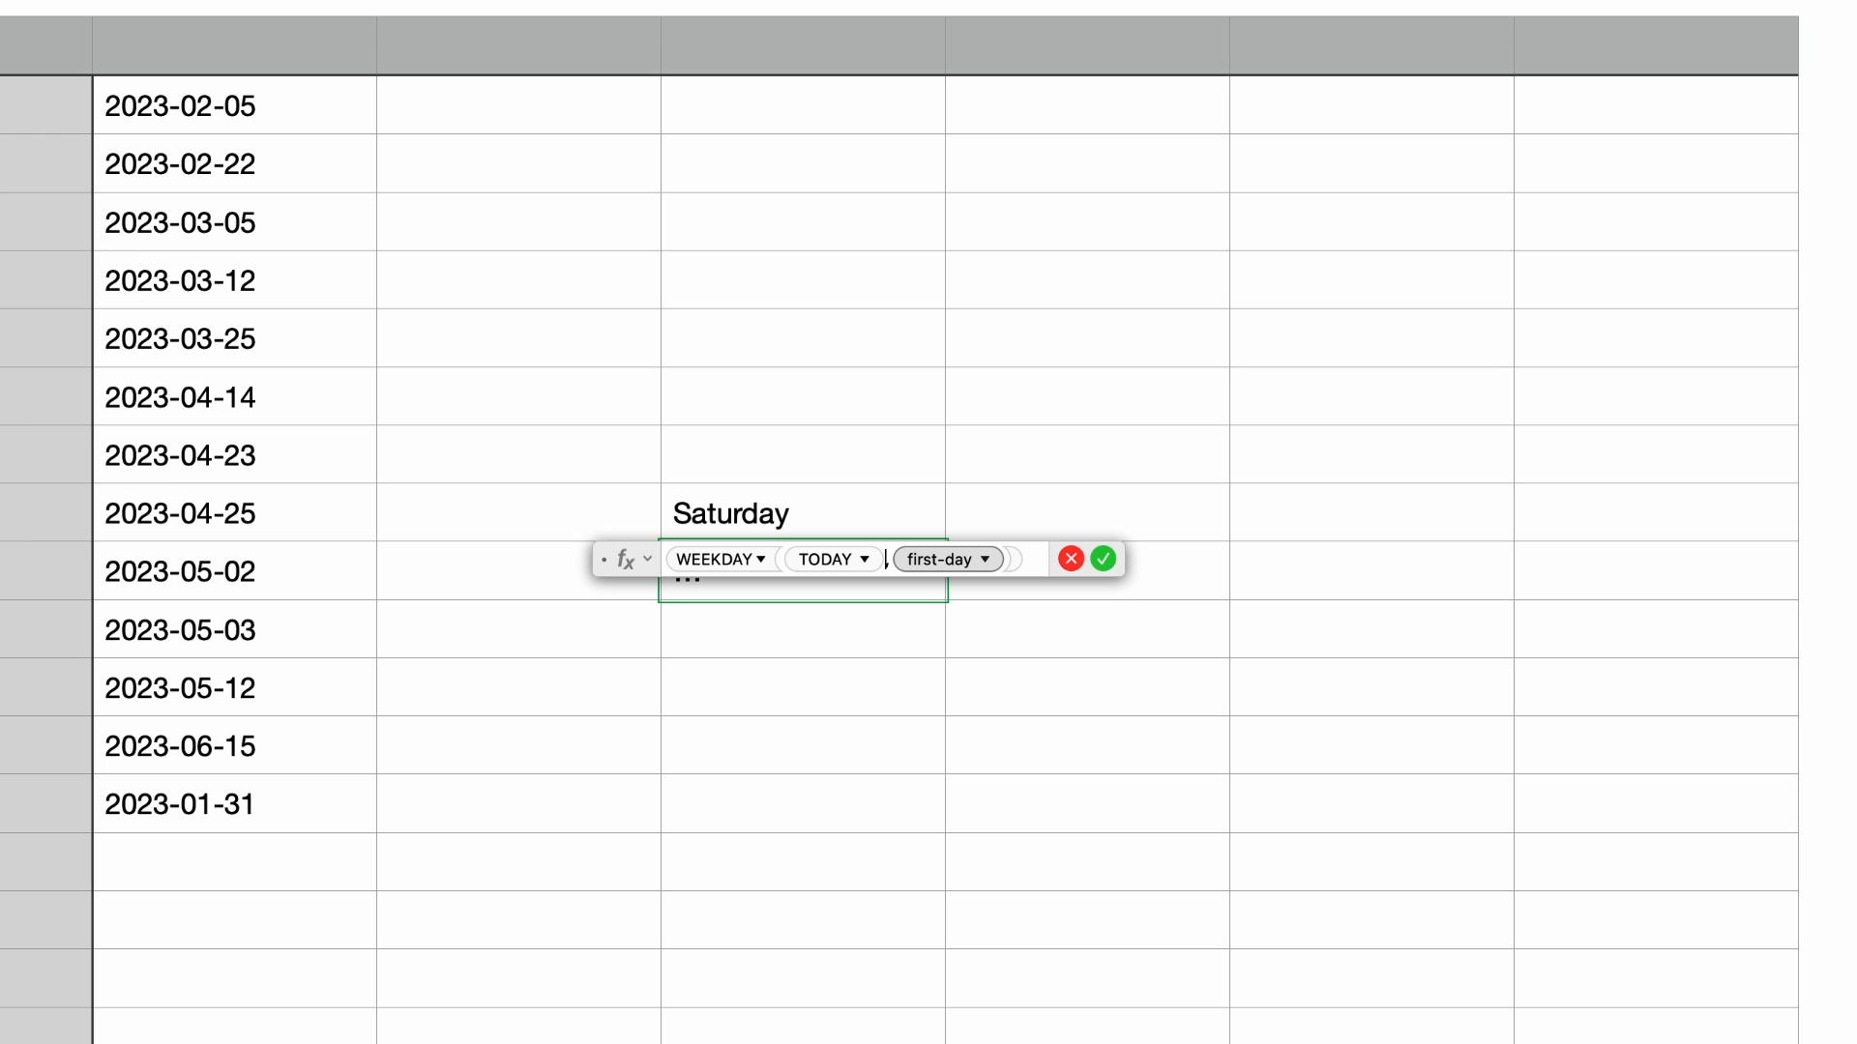
{"action": "left_click", "coordinate": [983, 559]}
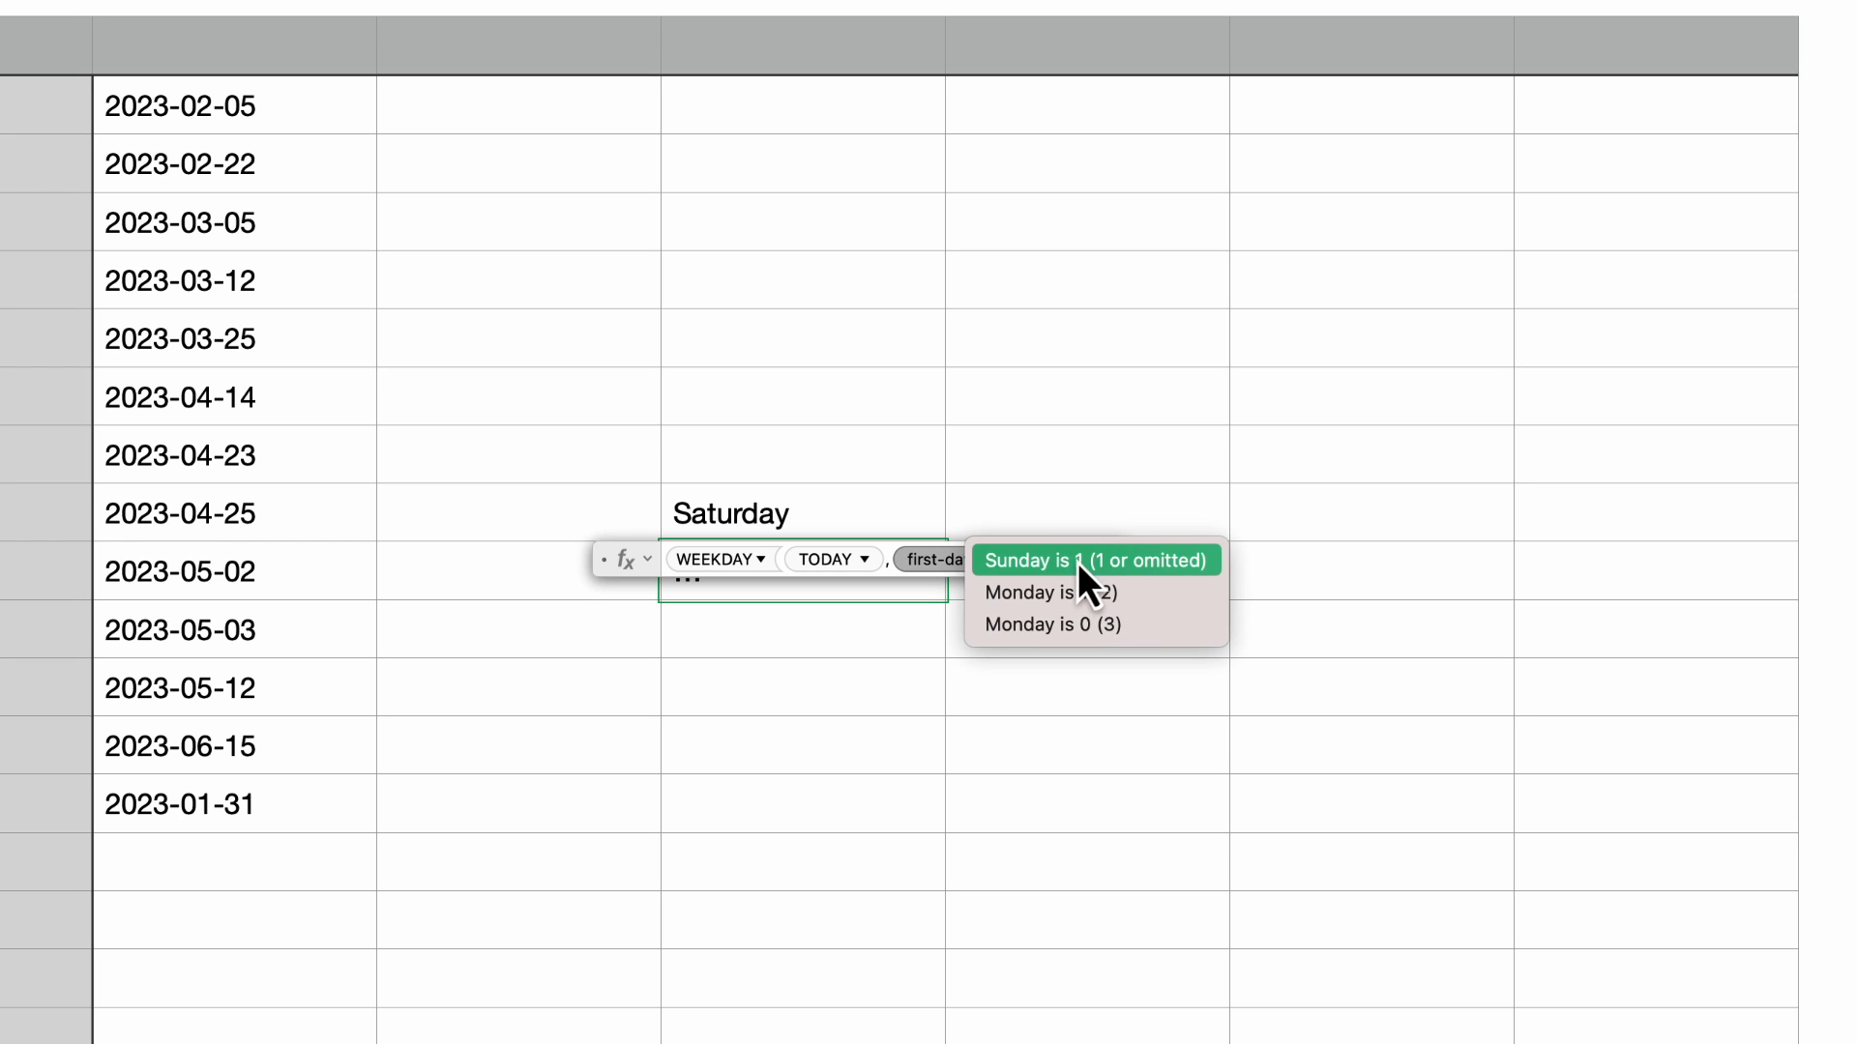
{"action": "left_click", "coordinate": [1147, 561]}
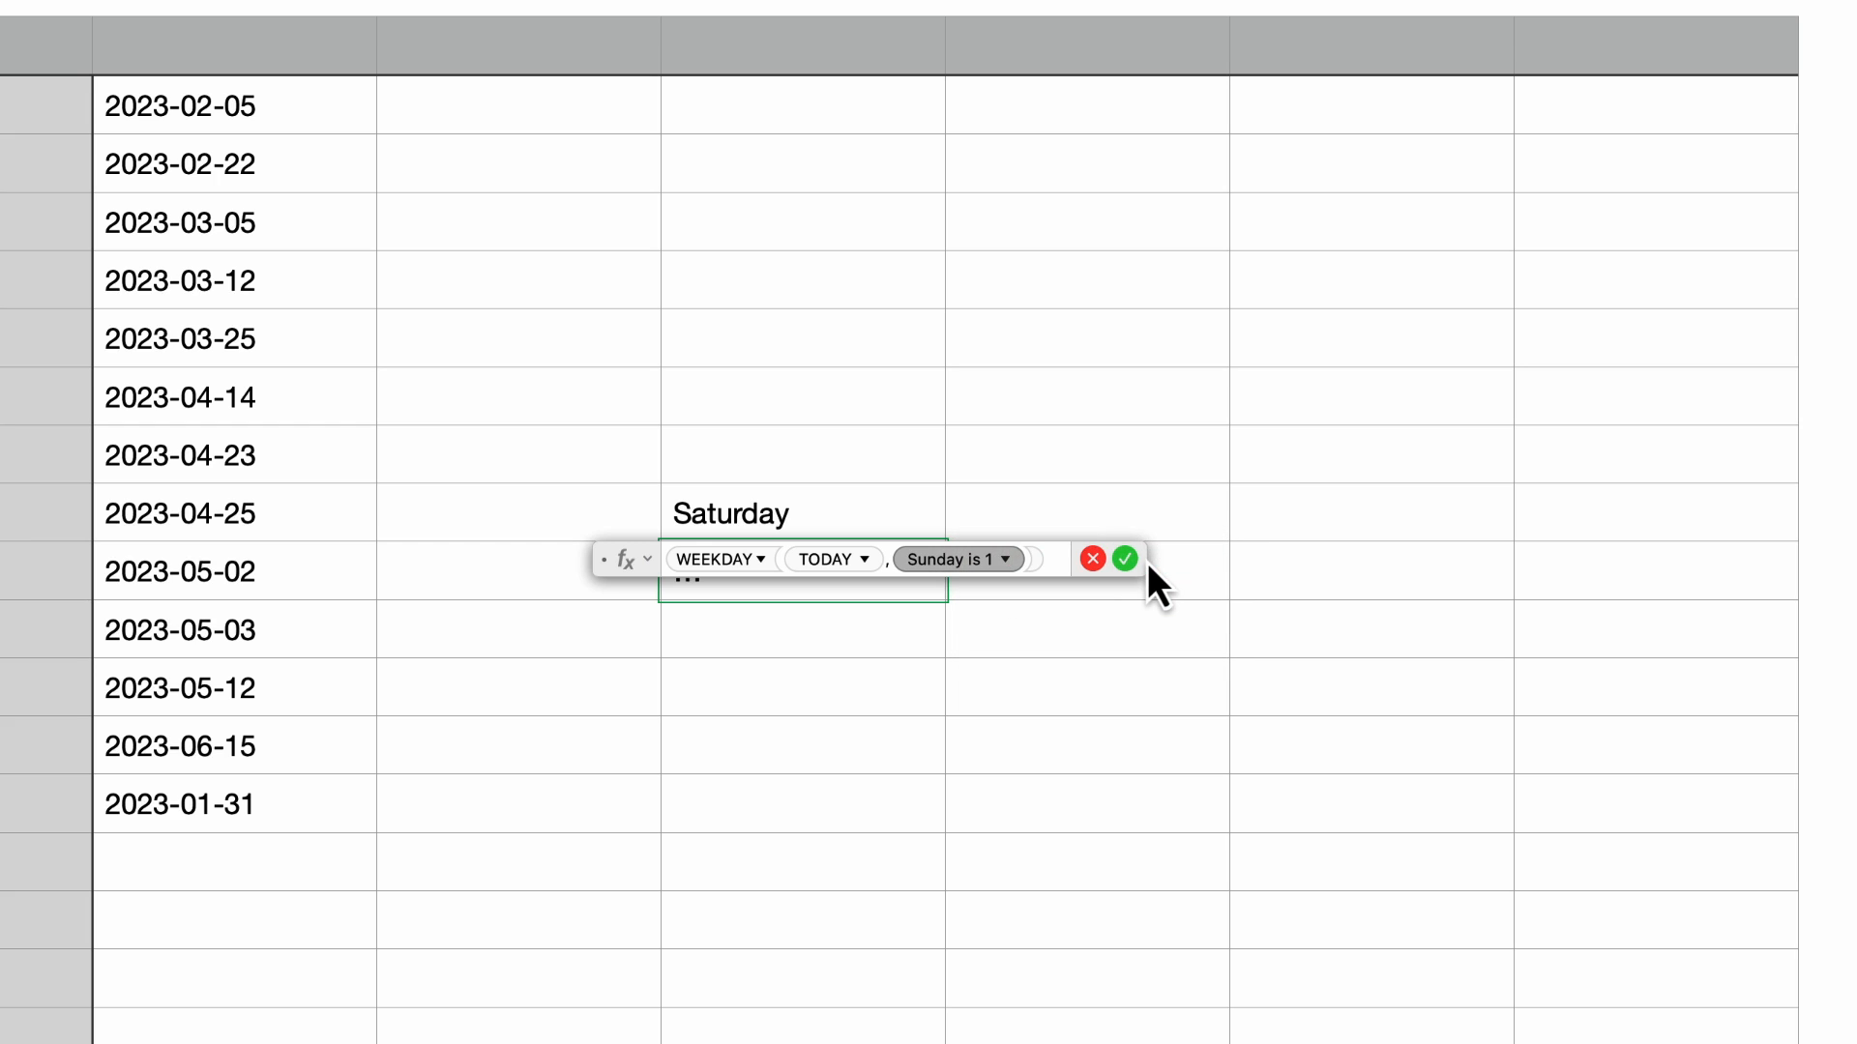
{"action": "key", "text": "Return"}
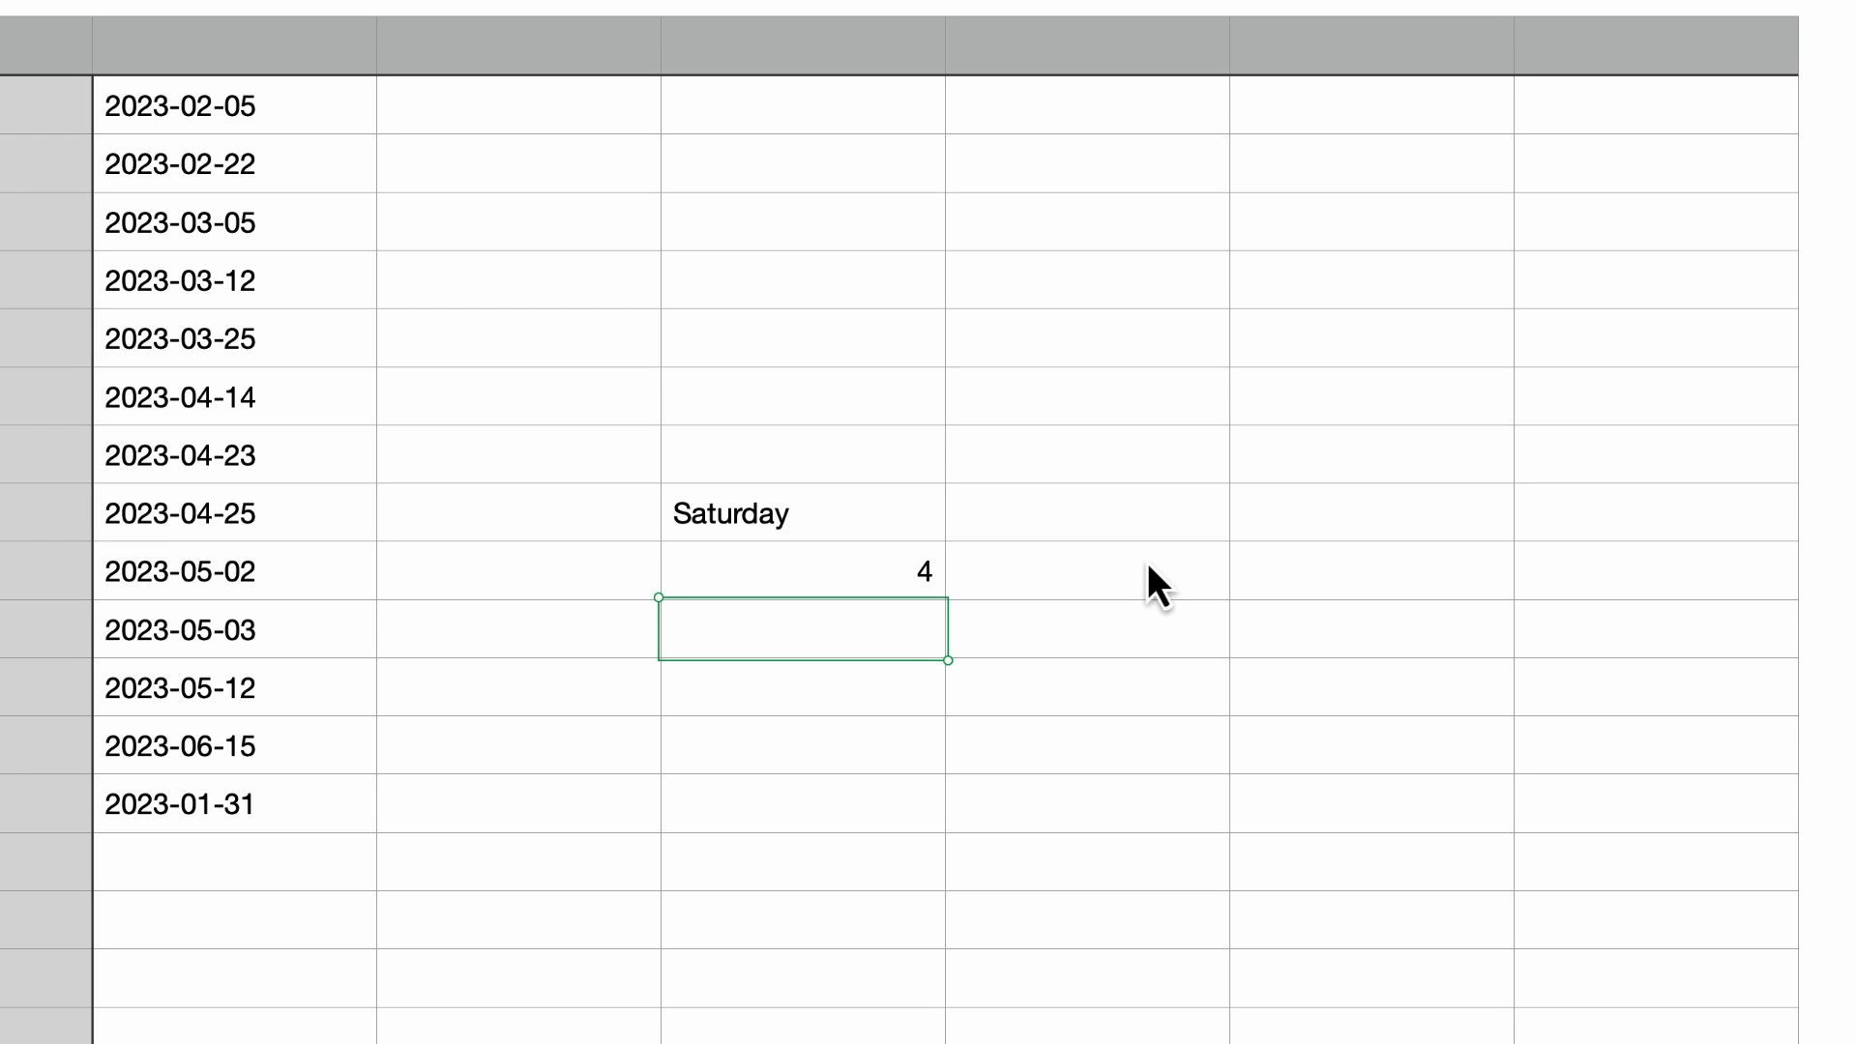
{"action": "double_click", "coordinate": [851, 569]}
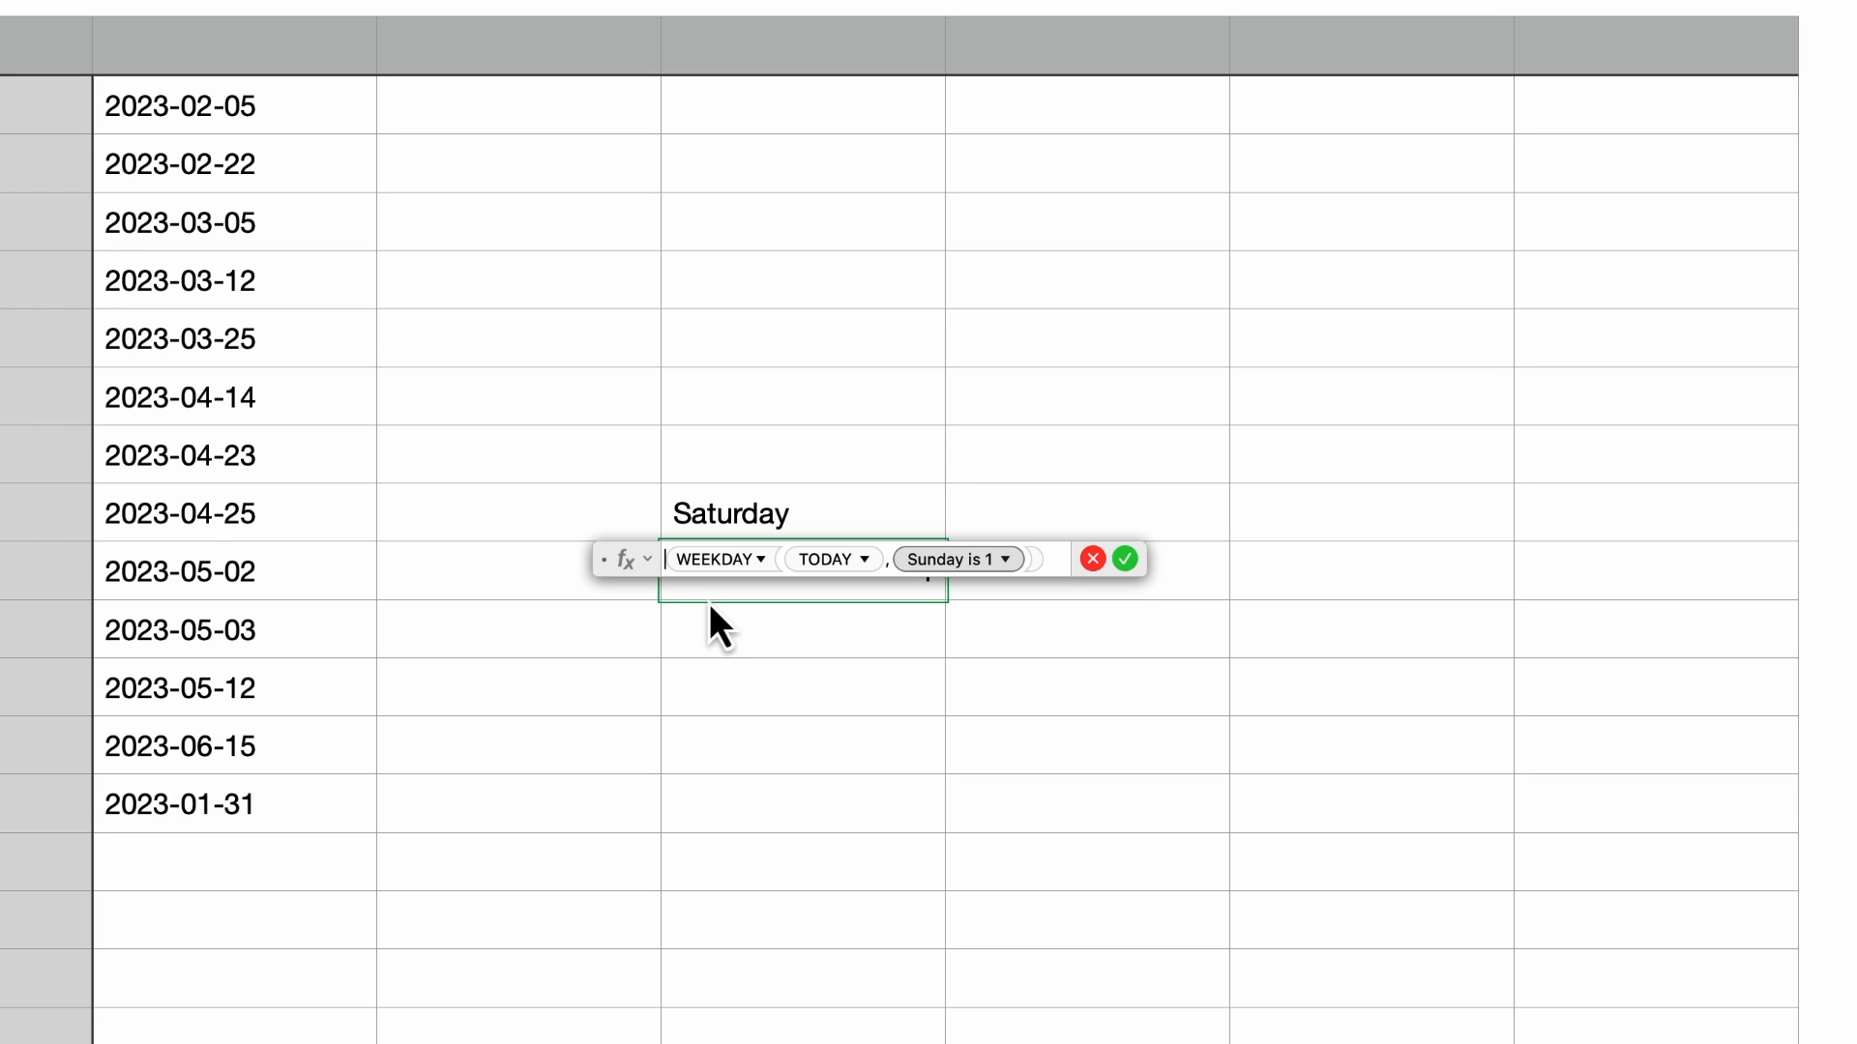
{"action": "type", "text": "DAYNAME"}
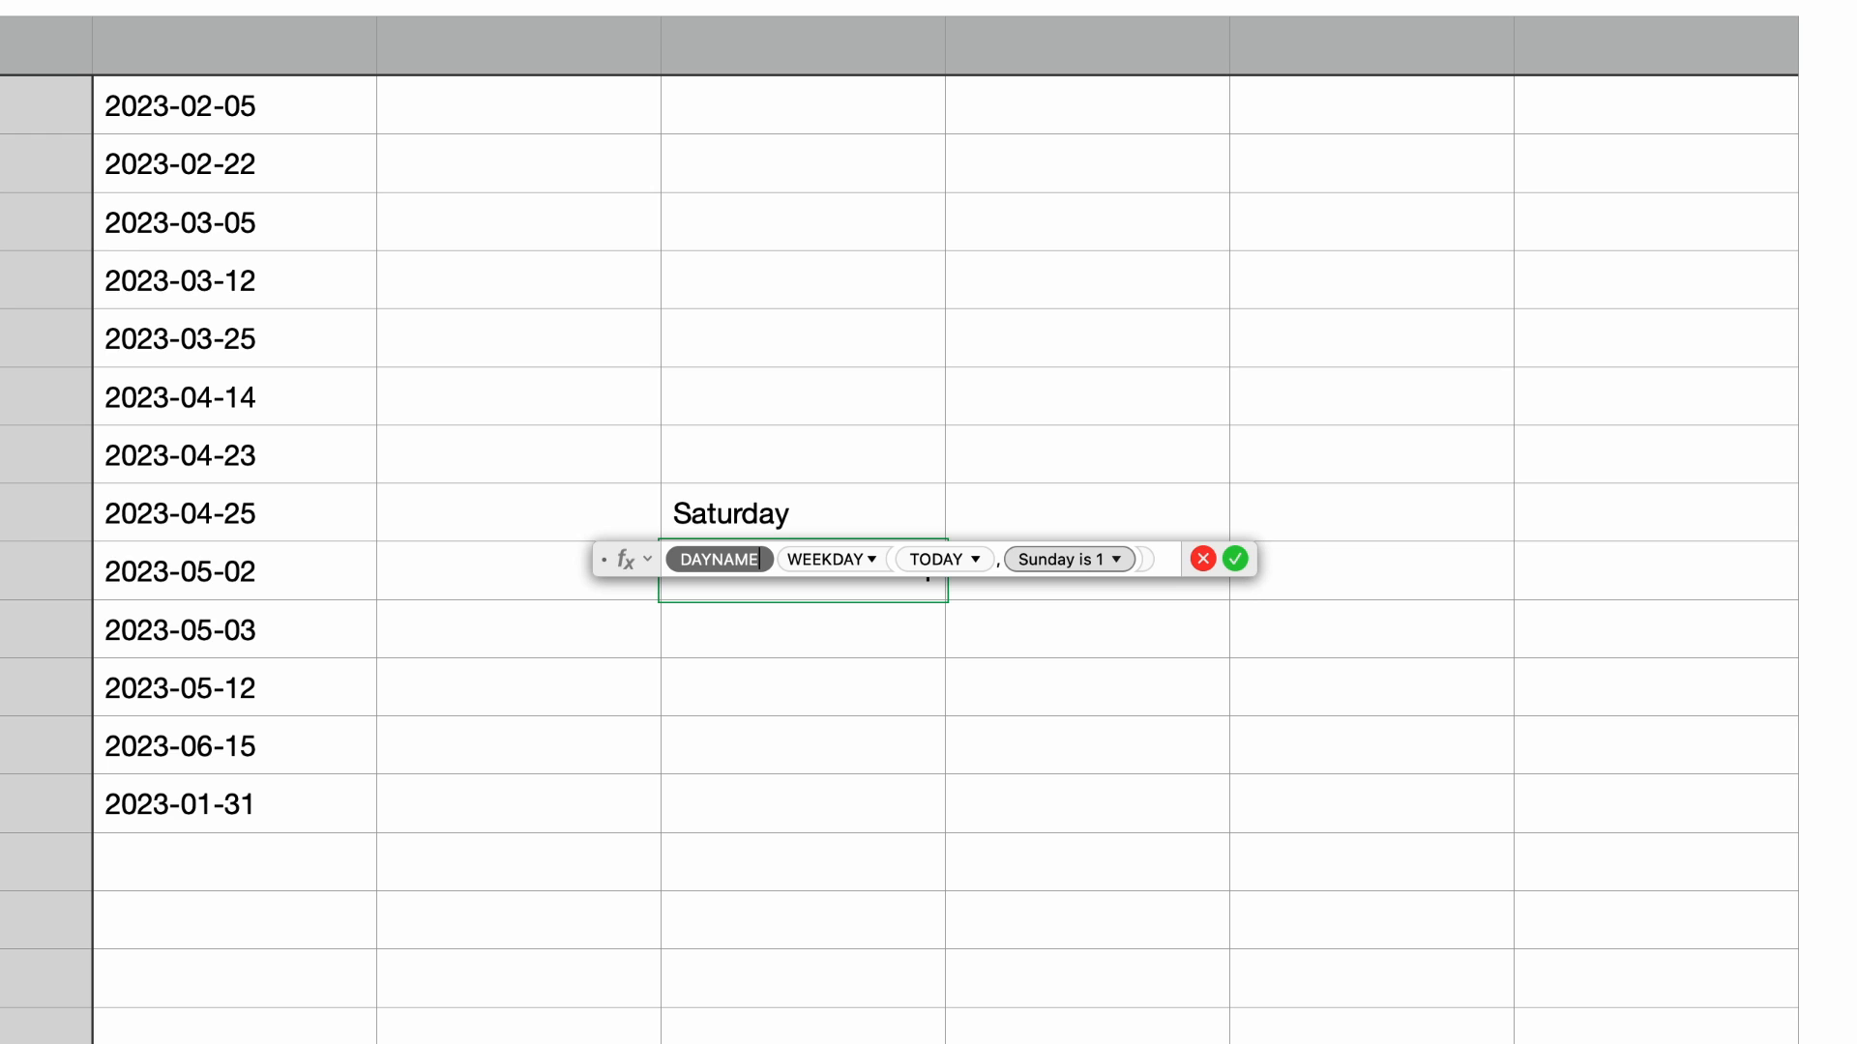
{"action": "key", "text": "Return"}
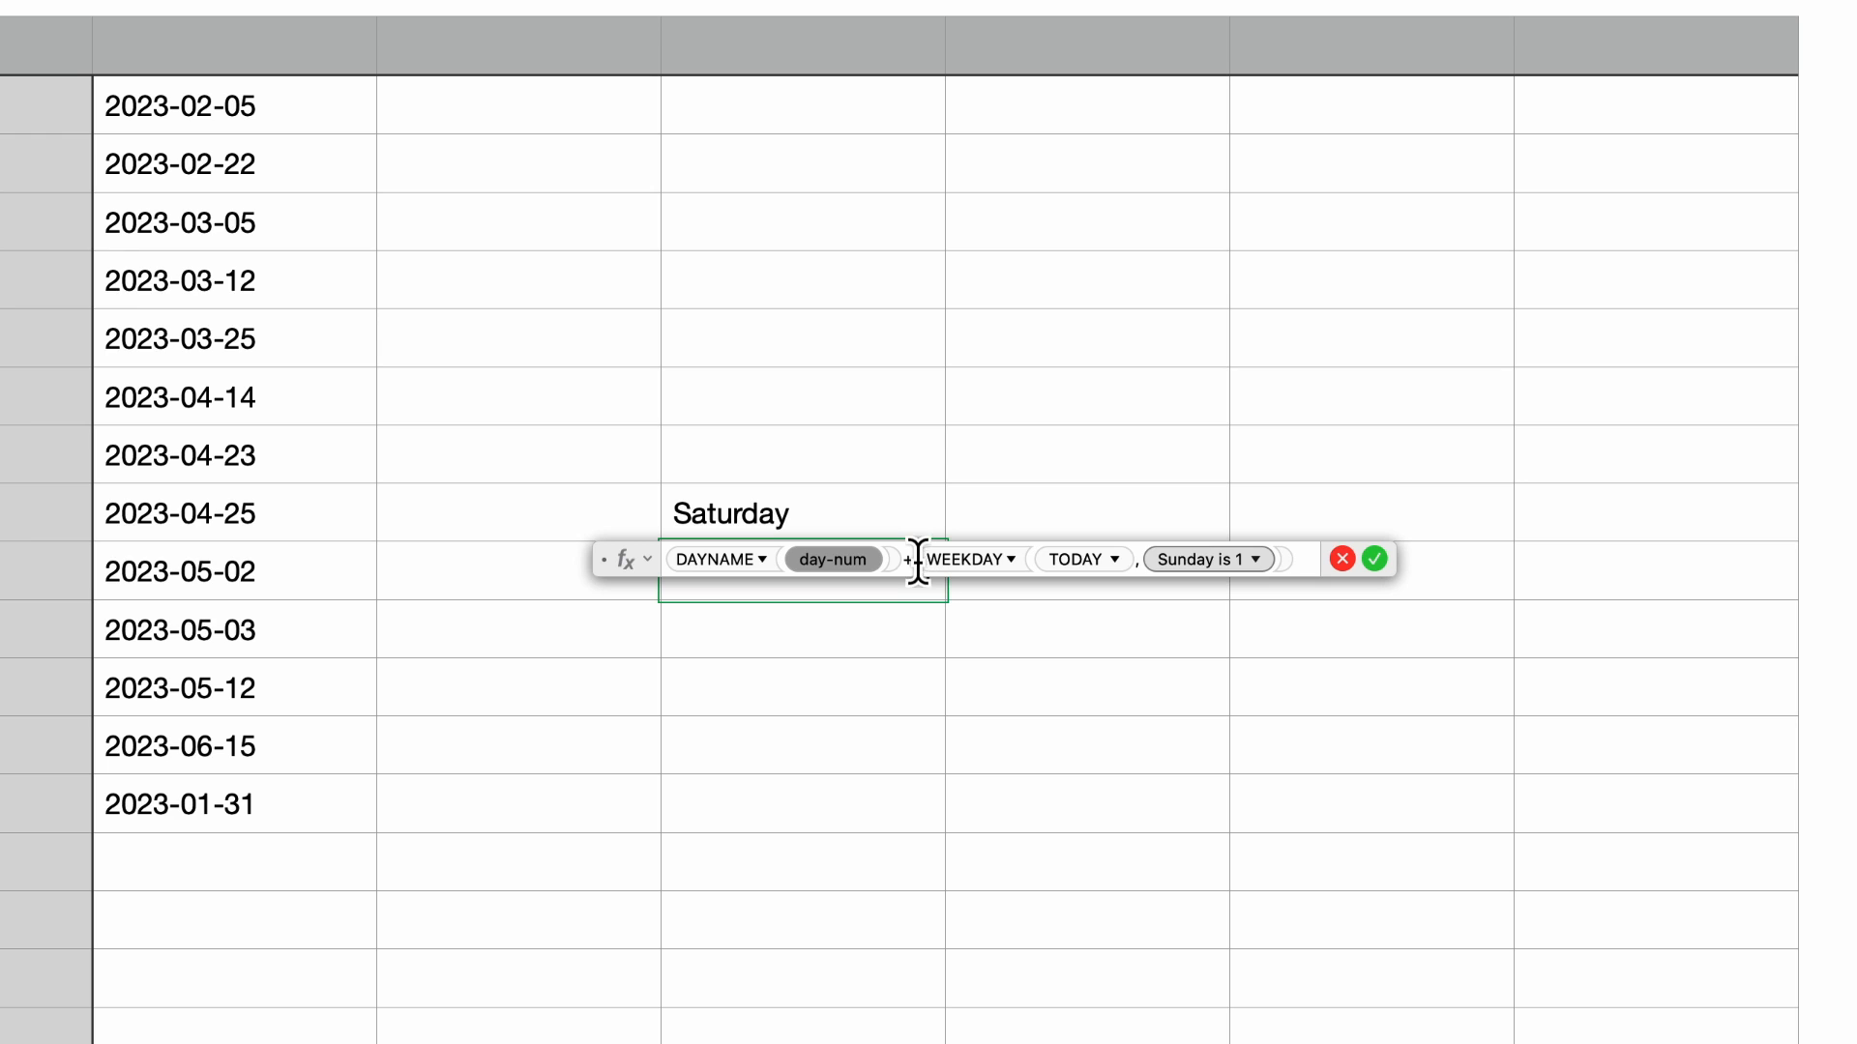
{"action": "mouse_move", "coordinate": [915, 560]}
{"action": "left_mouse_down"}
{"action": "mouse_move", "coordinate": [1294, 561]}
{"action": "mouse_move", "coordinate": [913, 560]}
{"action": "left_mouse_up"}
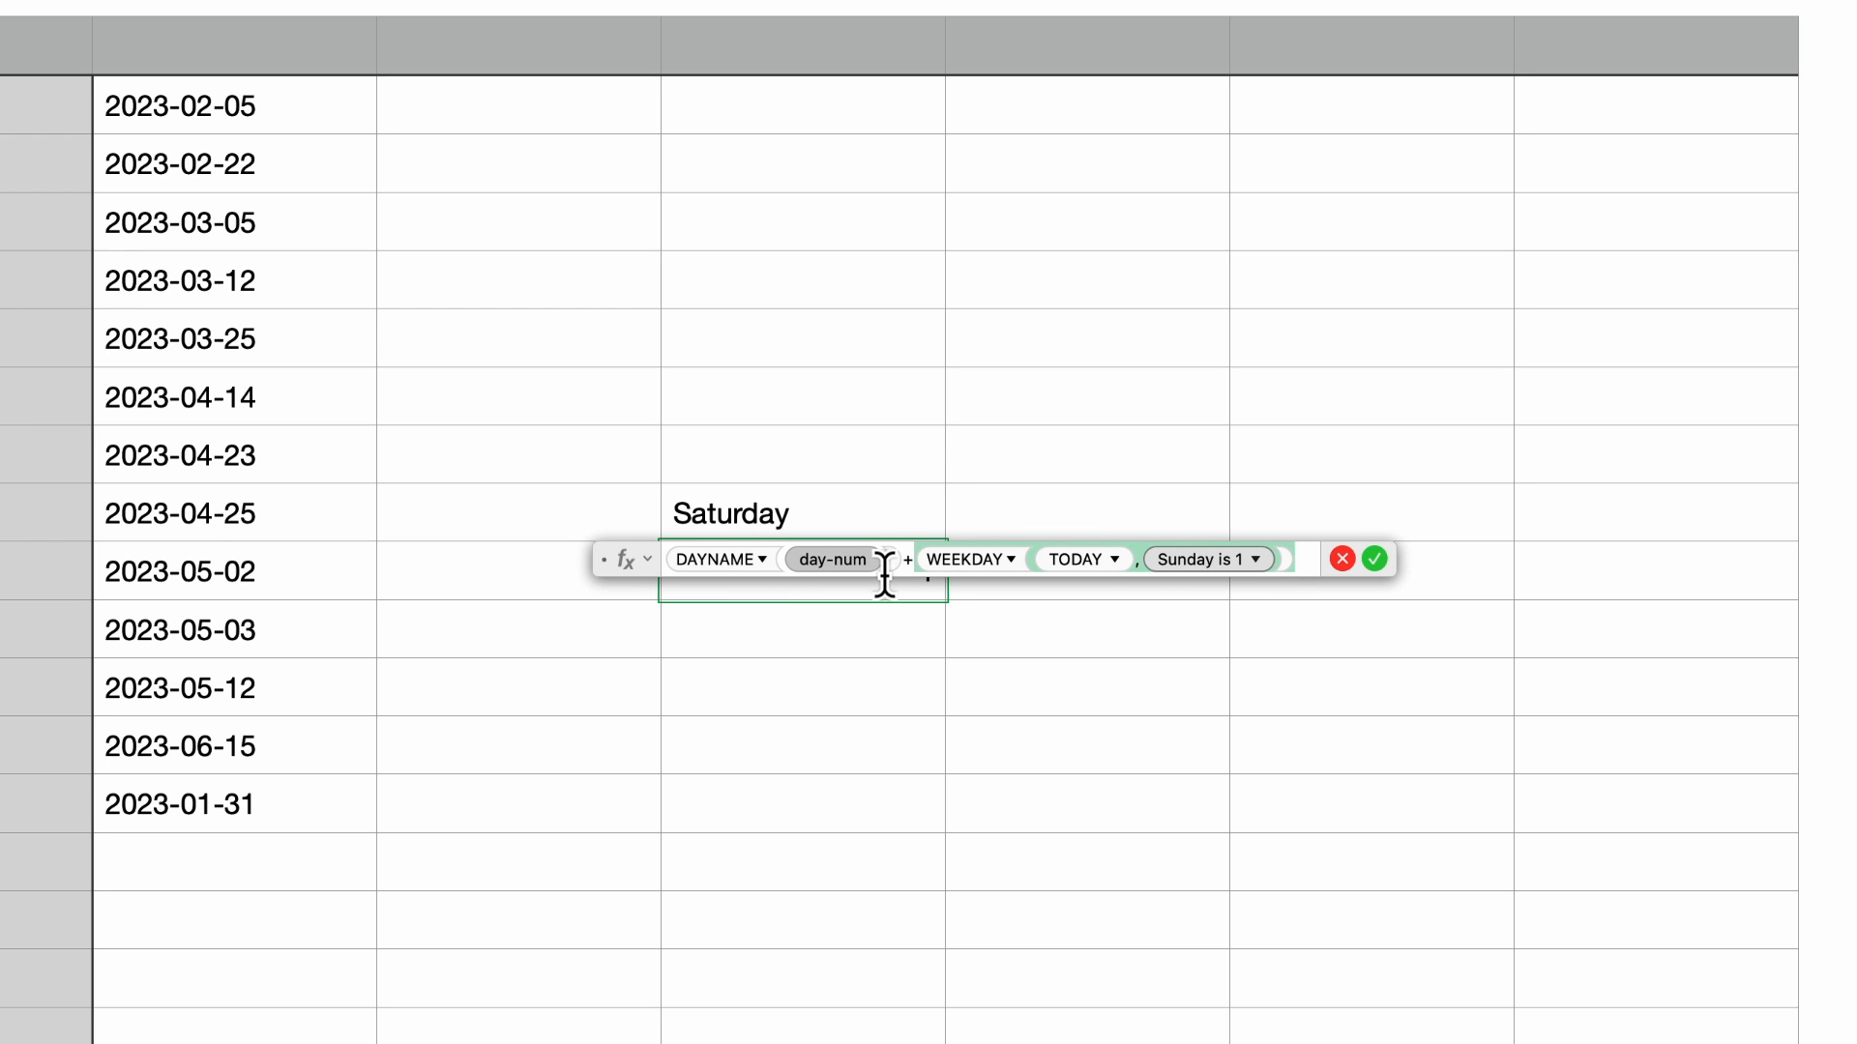
{"action": "left_click", "coordinate": [917, 560]}
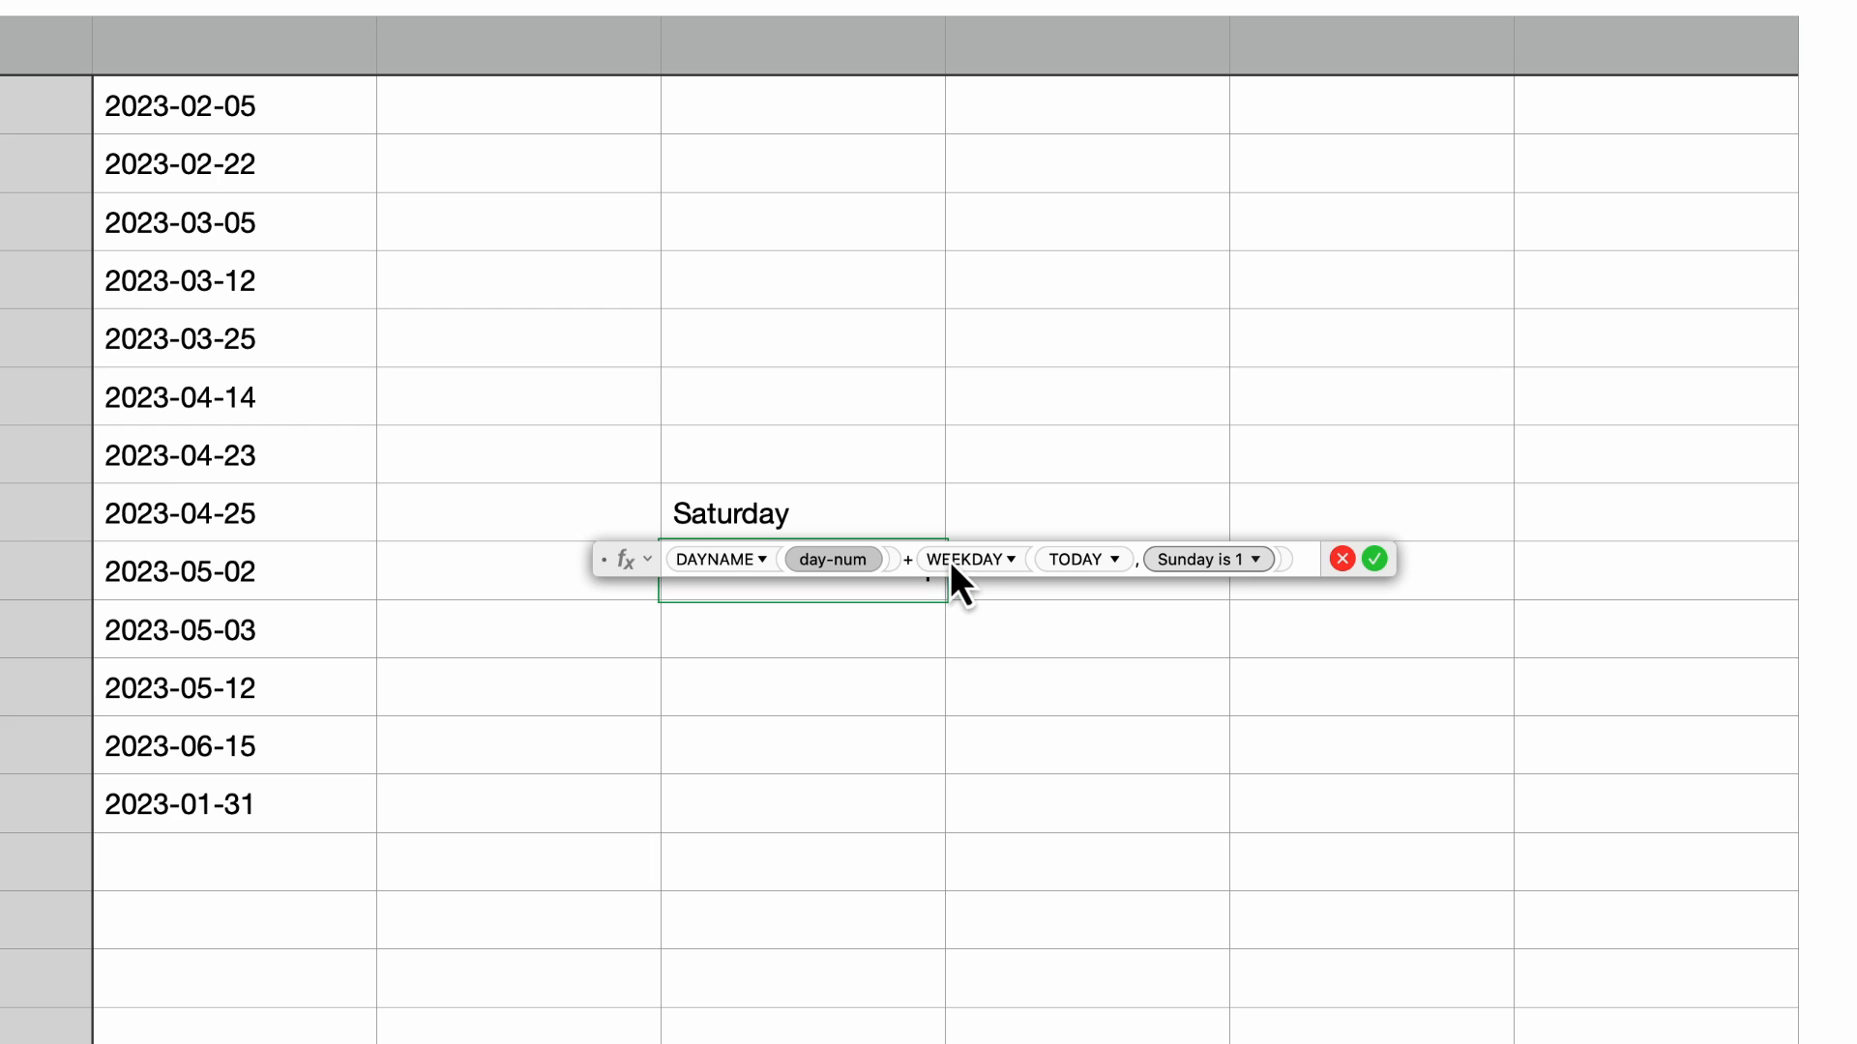
{"action": "key", "text": "BackSpace"}
{"action": "key", "text": "BackSpace"}
{"action": "key", "text": "BackSpace"}
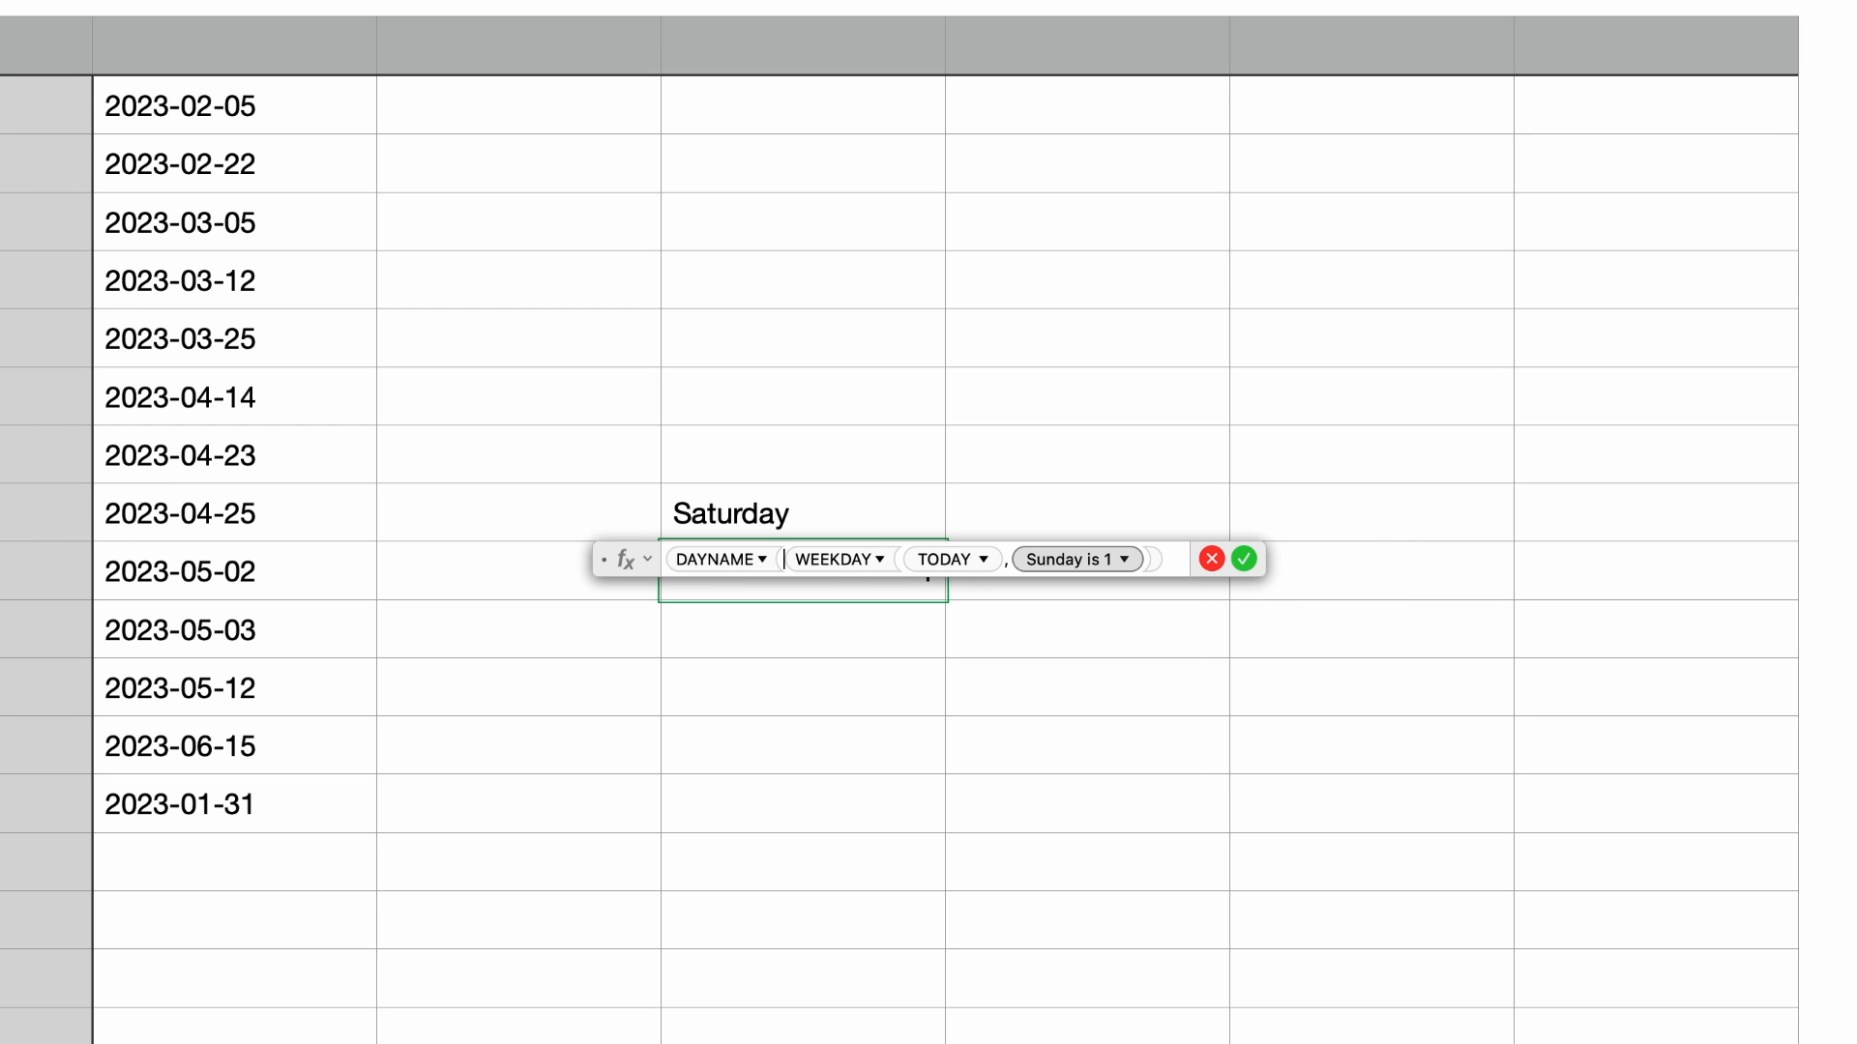
{"action": "key", "text": "BackSpace"}
{"action": "key", "text": "BackSpace"}
{"action": "key", "text": "BackSpace"}
{"action": "key", "text": "BackSpace"}
{"action": "key", "text": "BackSpace"}
{"action": "key", "text": "BackSpace"}
{"action": "key", "text": "BackSpace"}
{"action": "key", "text": "BackSpace"}
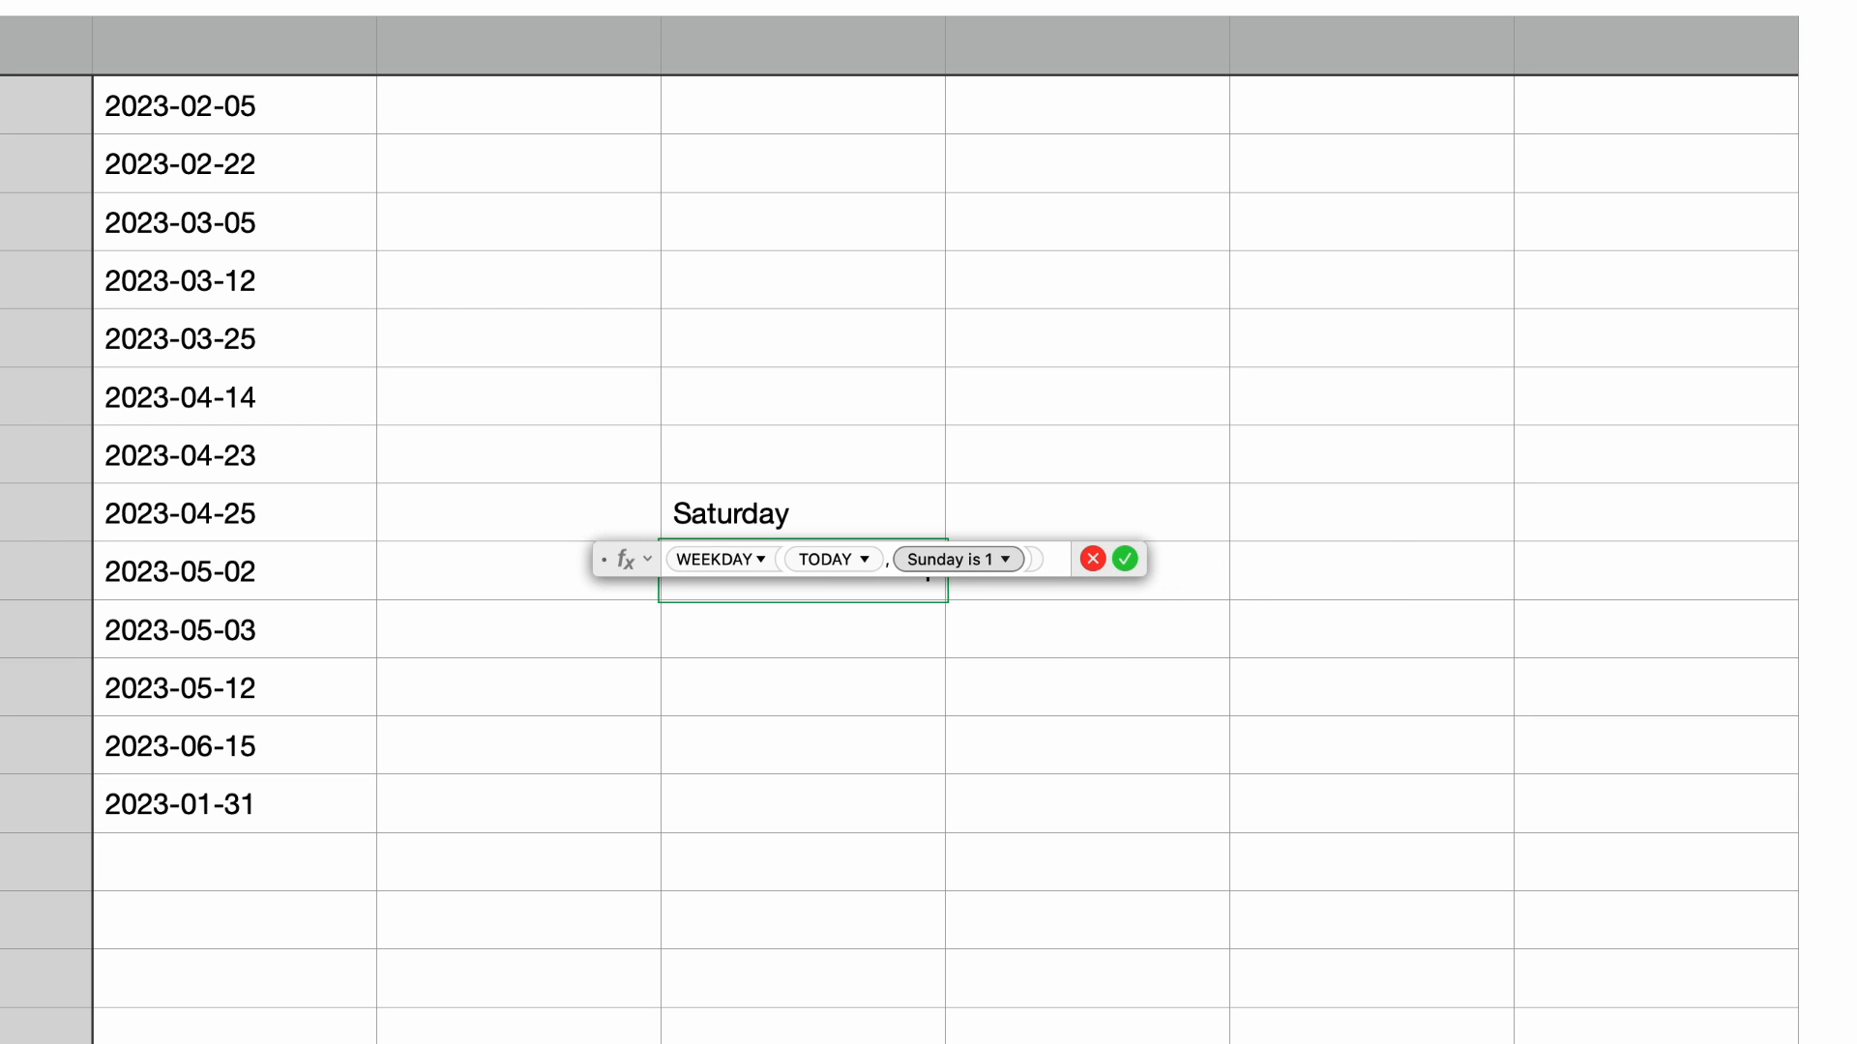
Wrap D10's whole WEEKDAY formula in a DAYNAME function.
{"action": "type", "text": "DAYNAME WEEKDAY"}
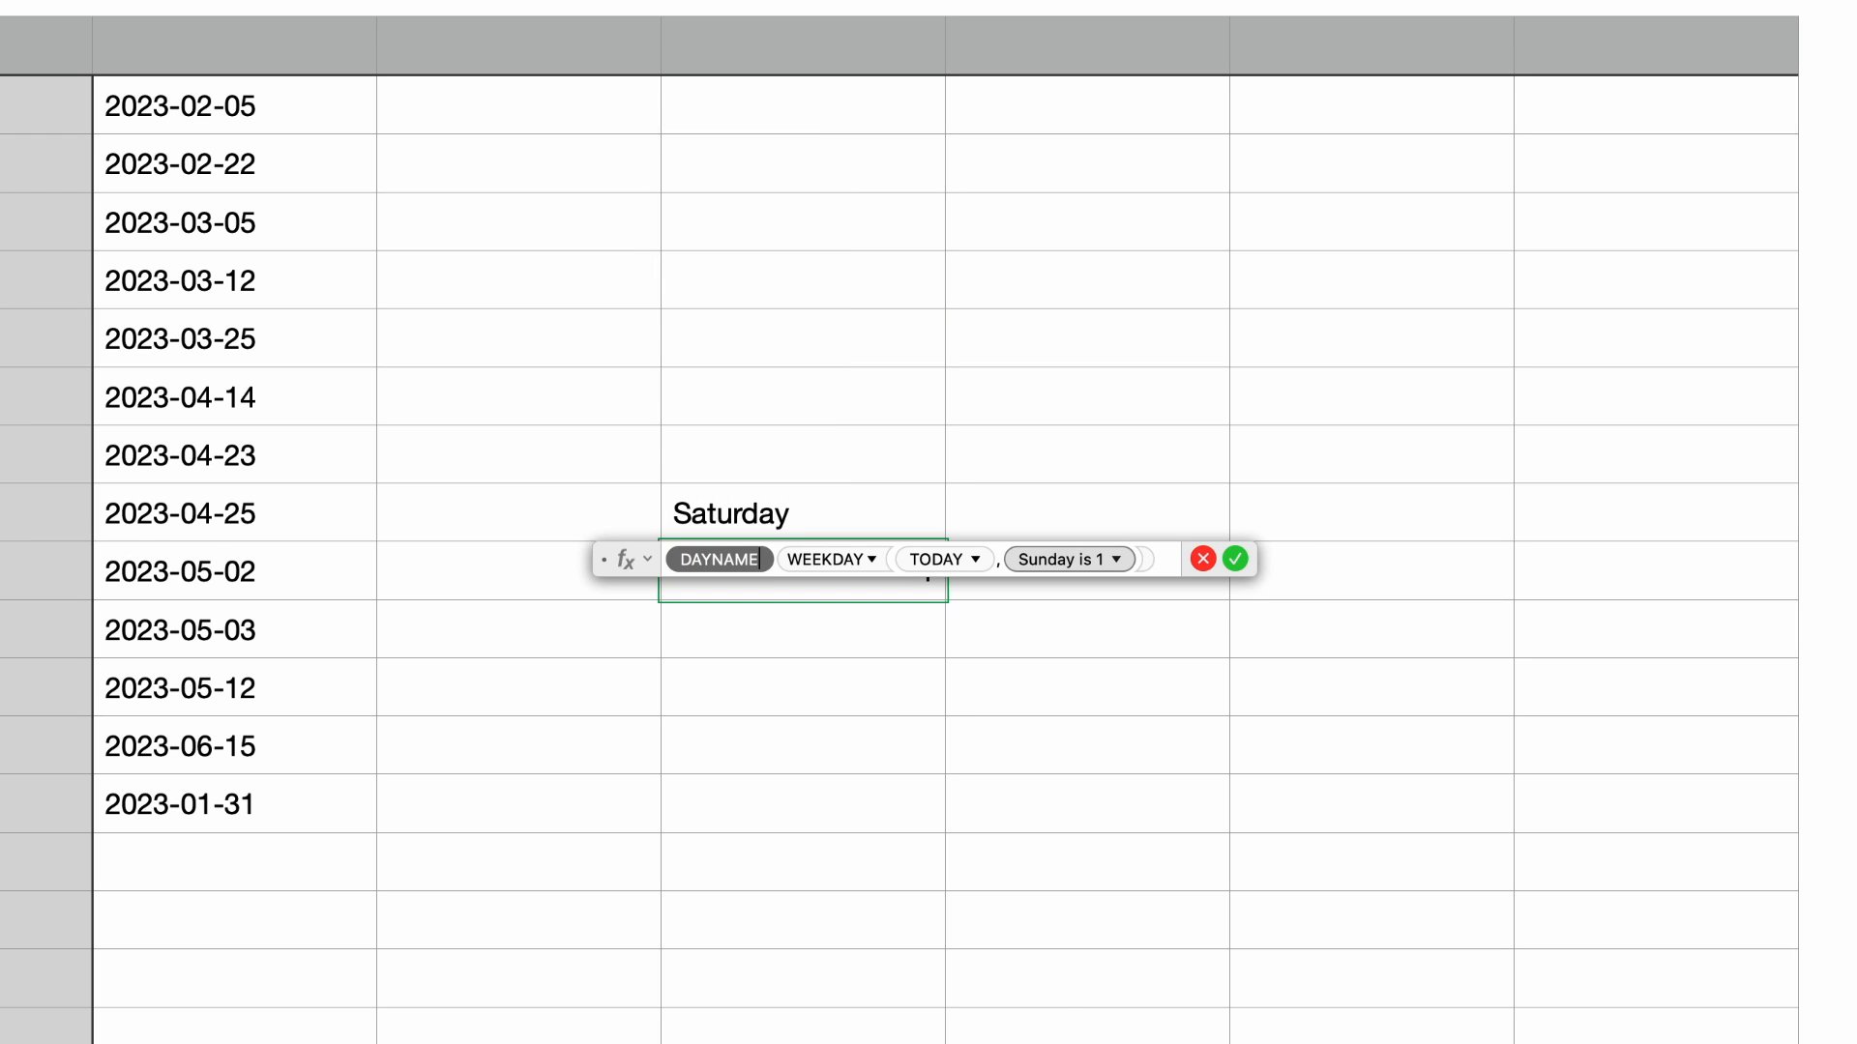
{"action": "type", "text": "("}
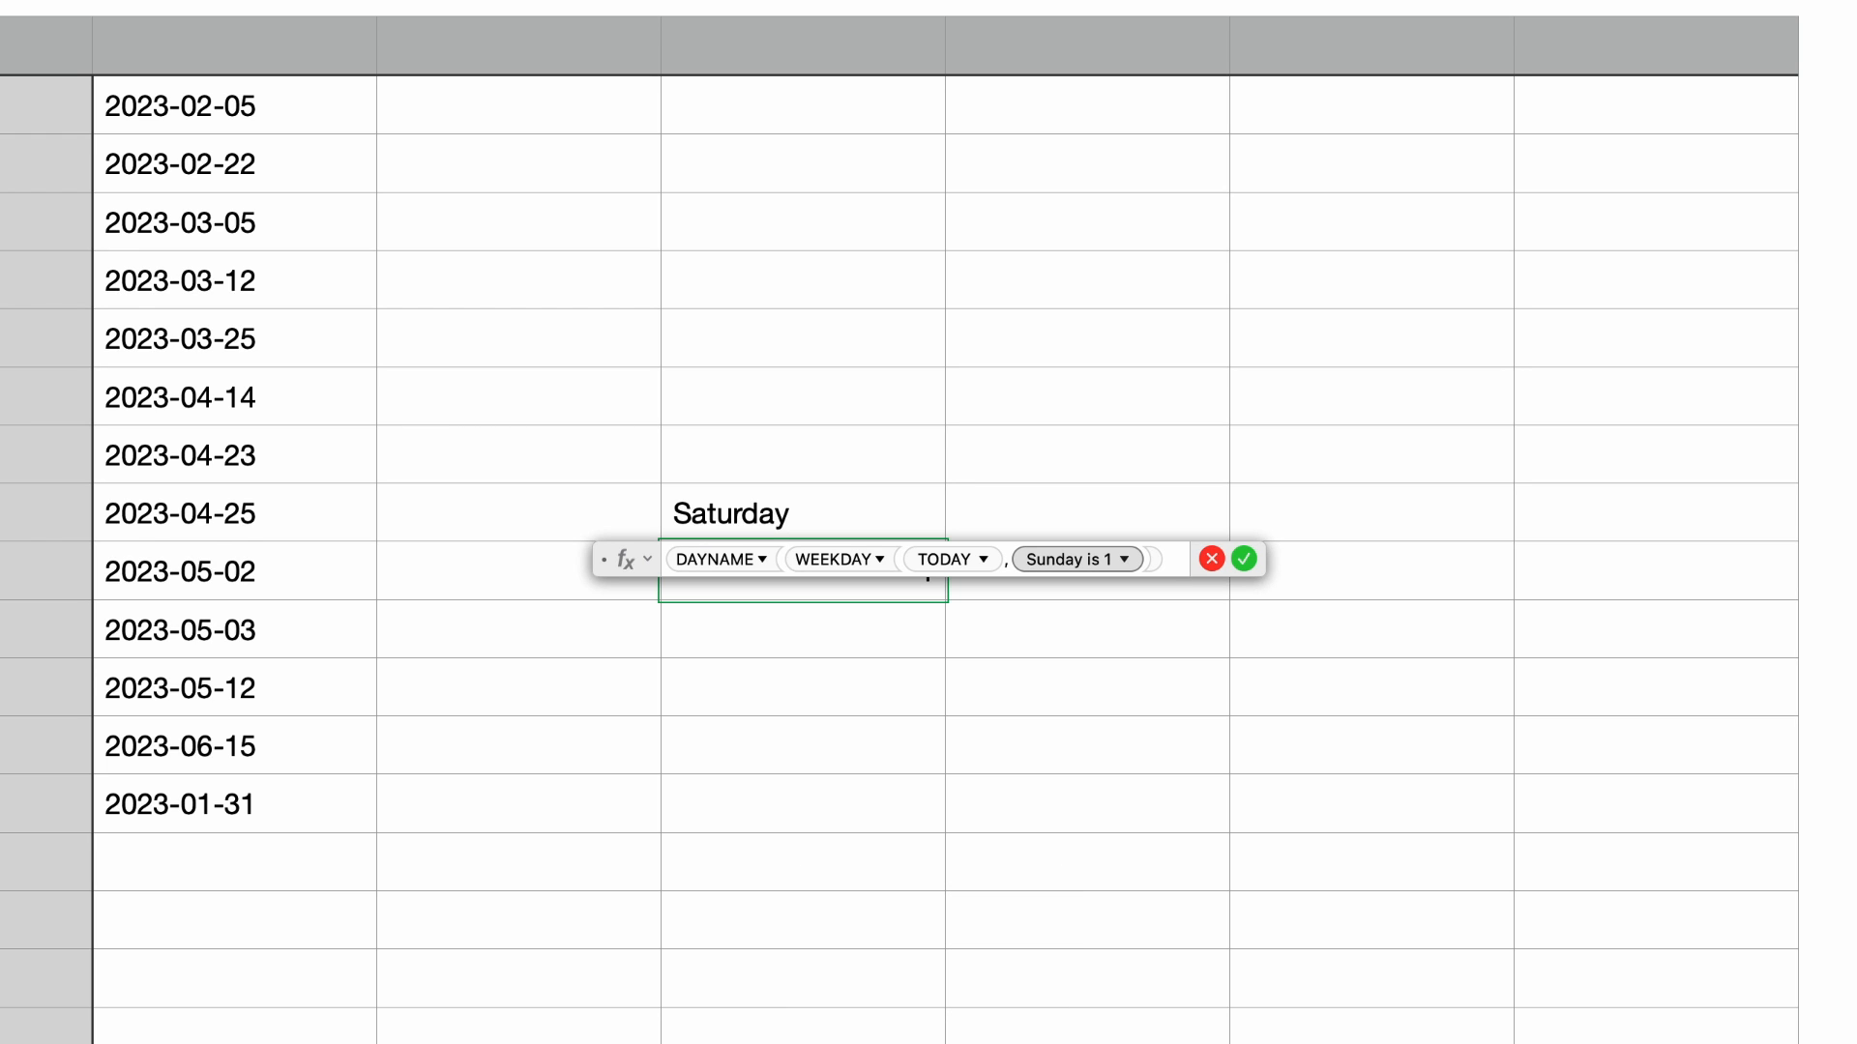
{"action": "left_click", "coordinate": [1167, 559]}
{"action": "type", "text": ")"}
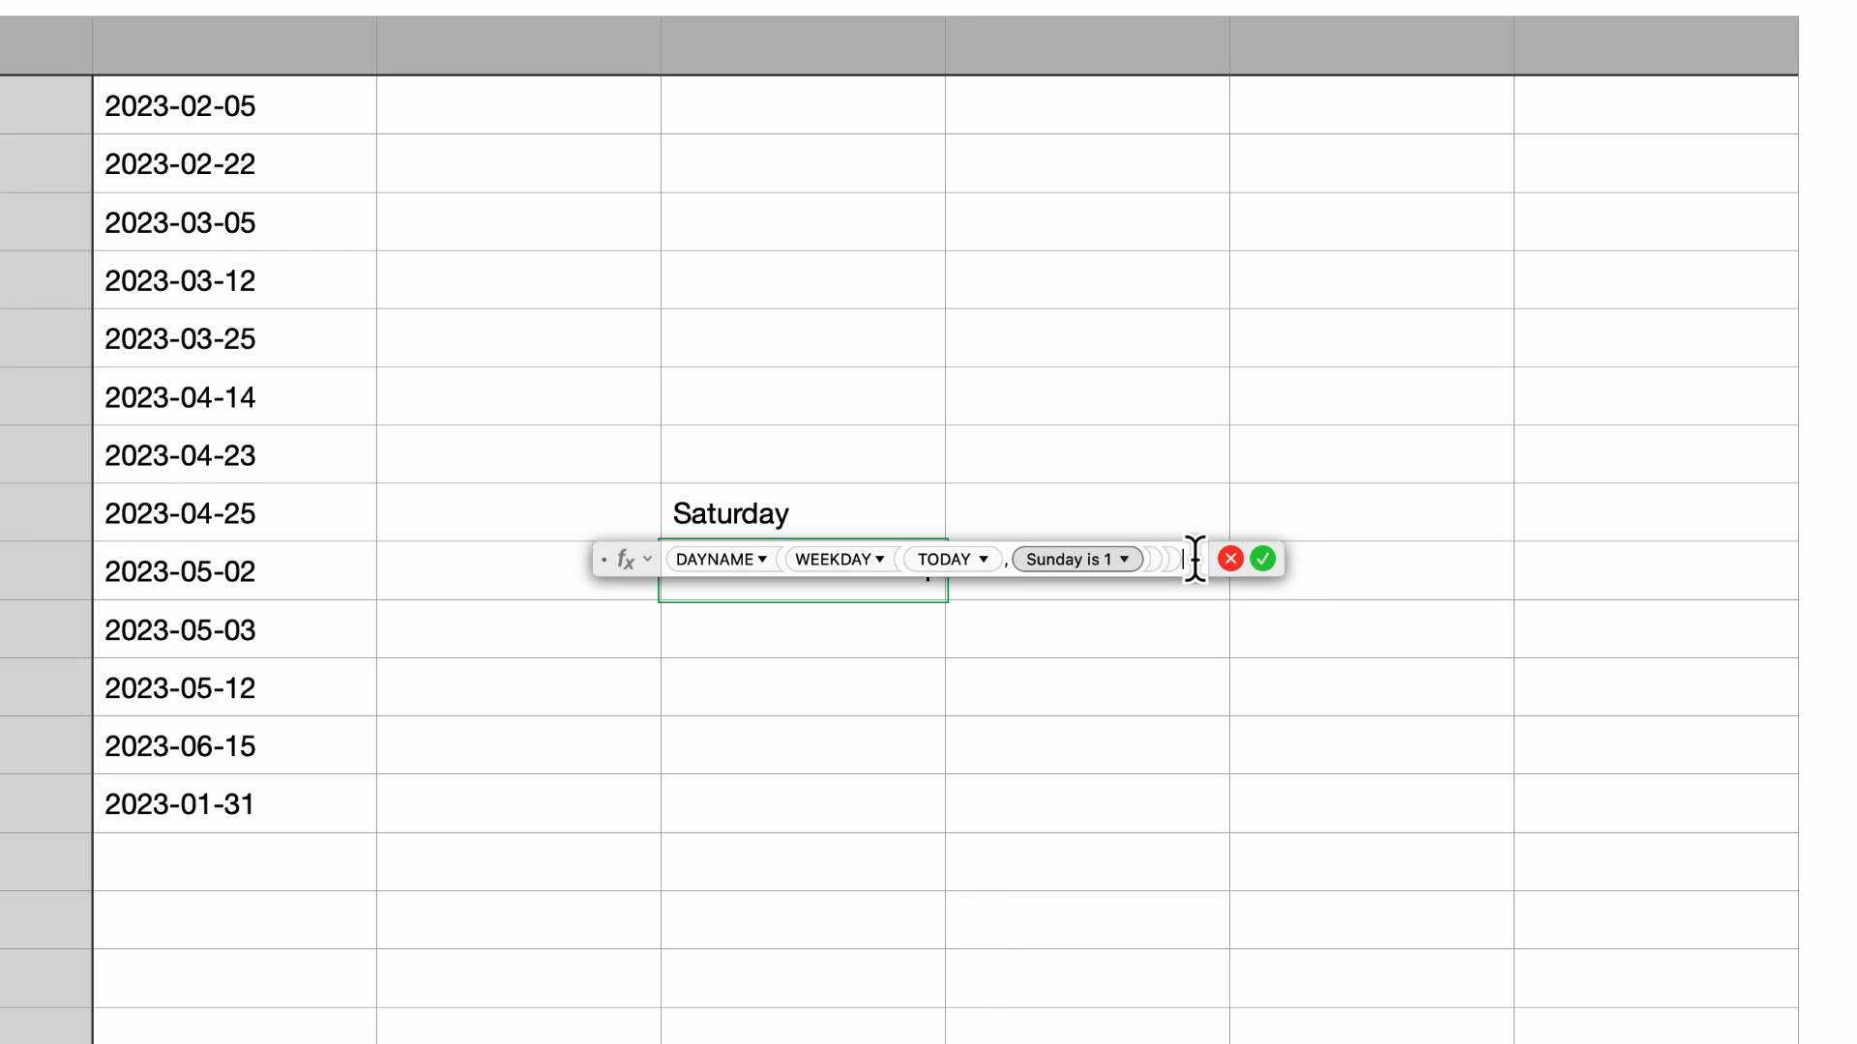
{"action": "key", "text": "Return"}
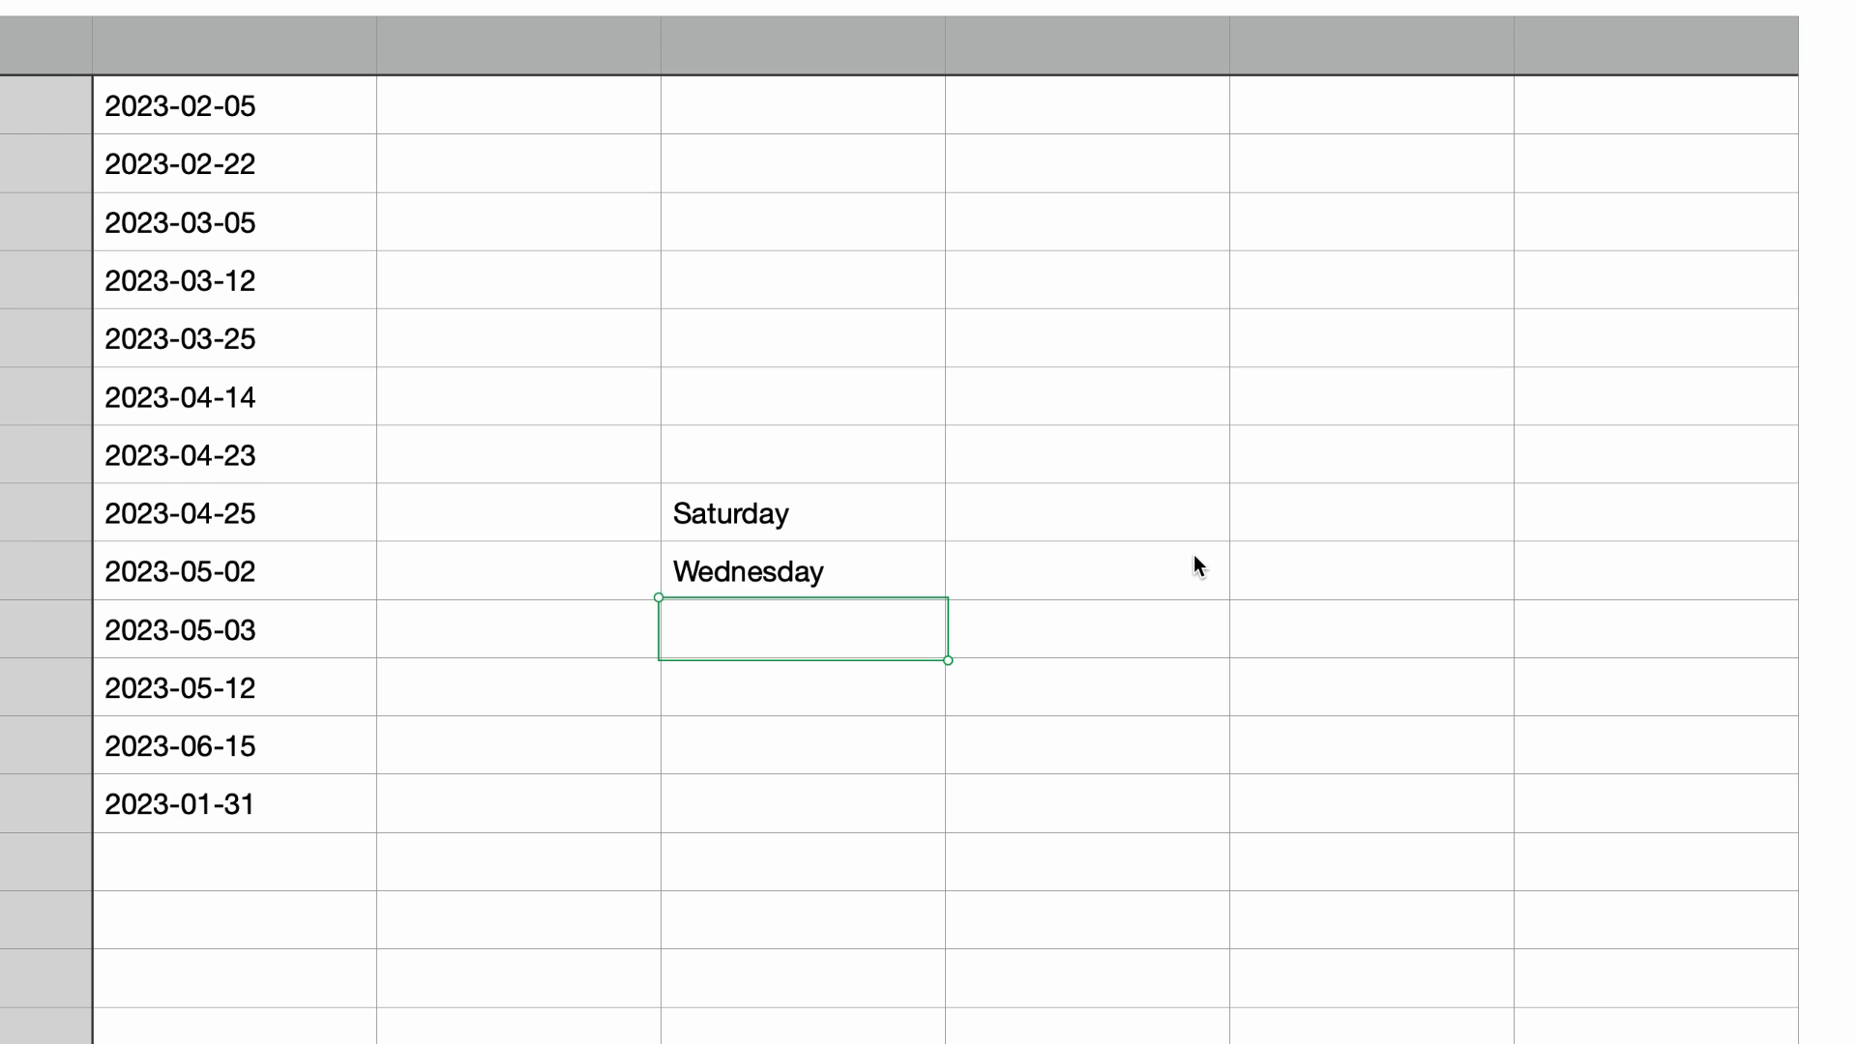
Clear the formulas from cells D9 and D10.
{"action": "left_click", "coordinate": [849, 530]}
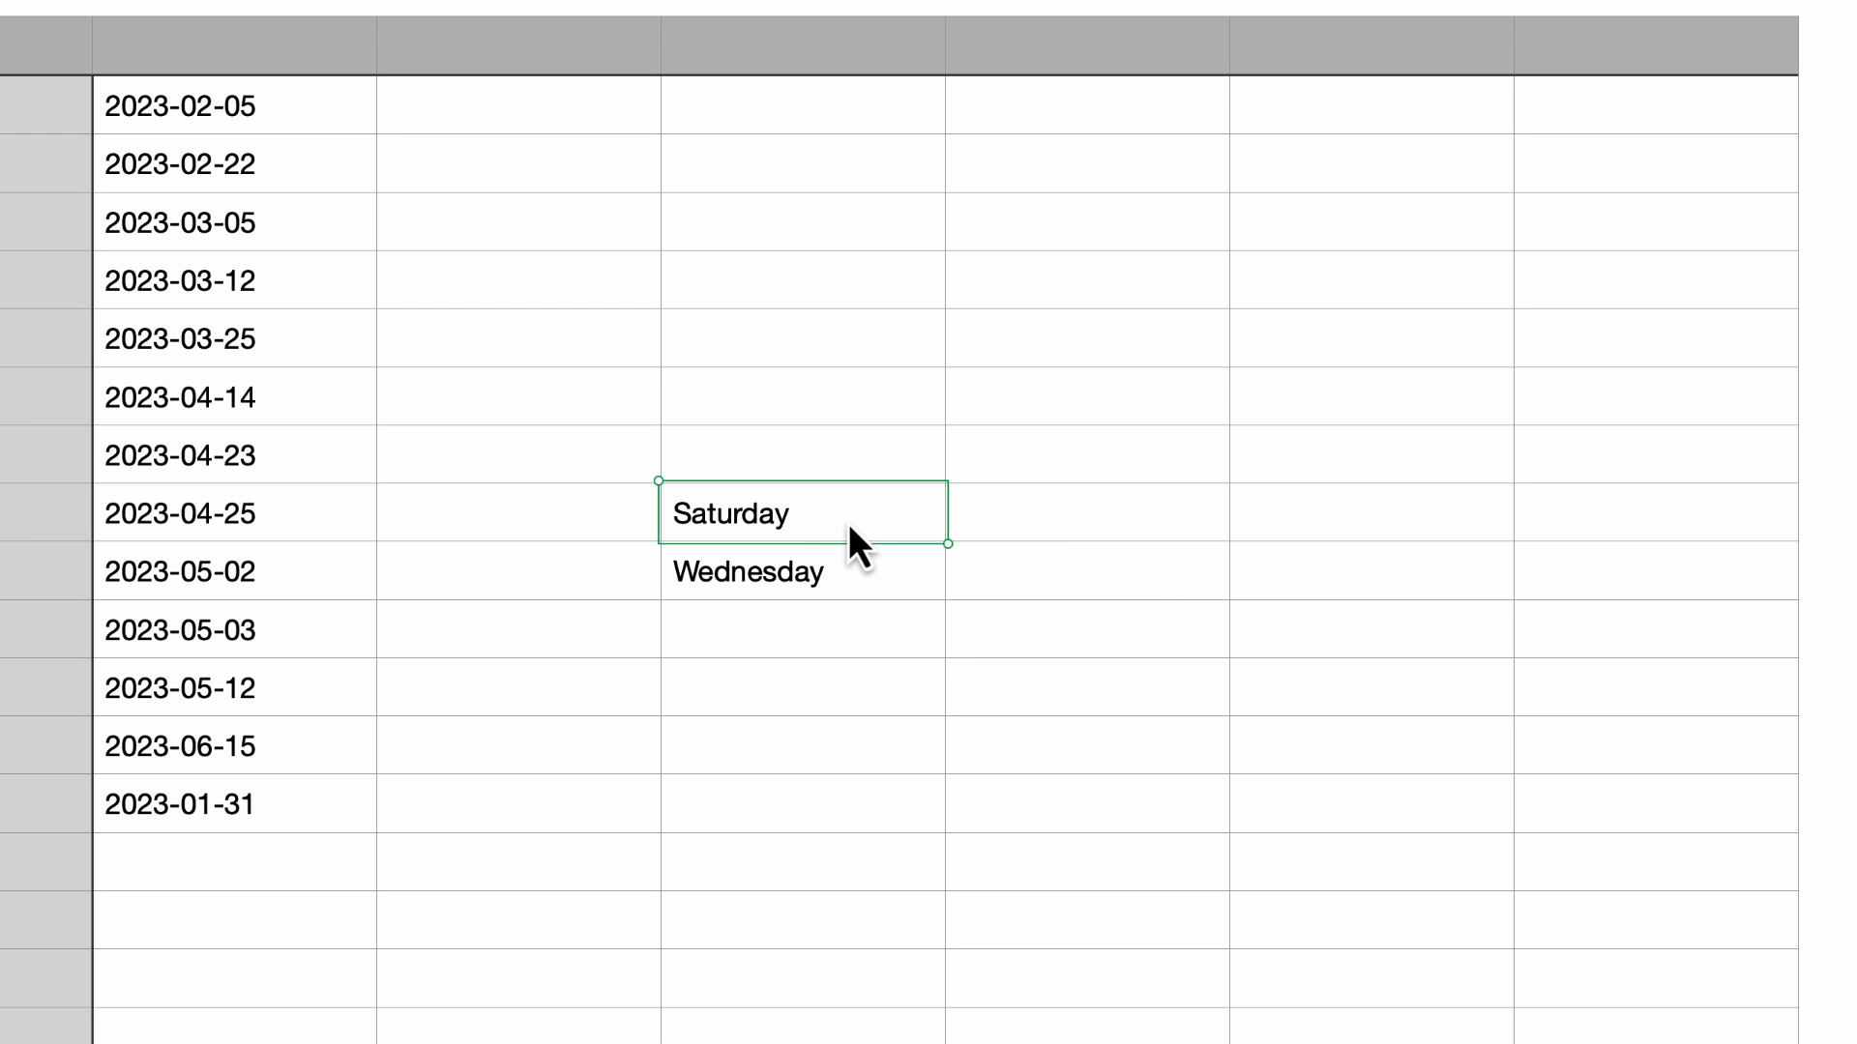
{"action": "left_click", "coordinate": [874, 567], "text": "shift"}
{"action": "key", "text": "BackSpace"}
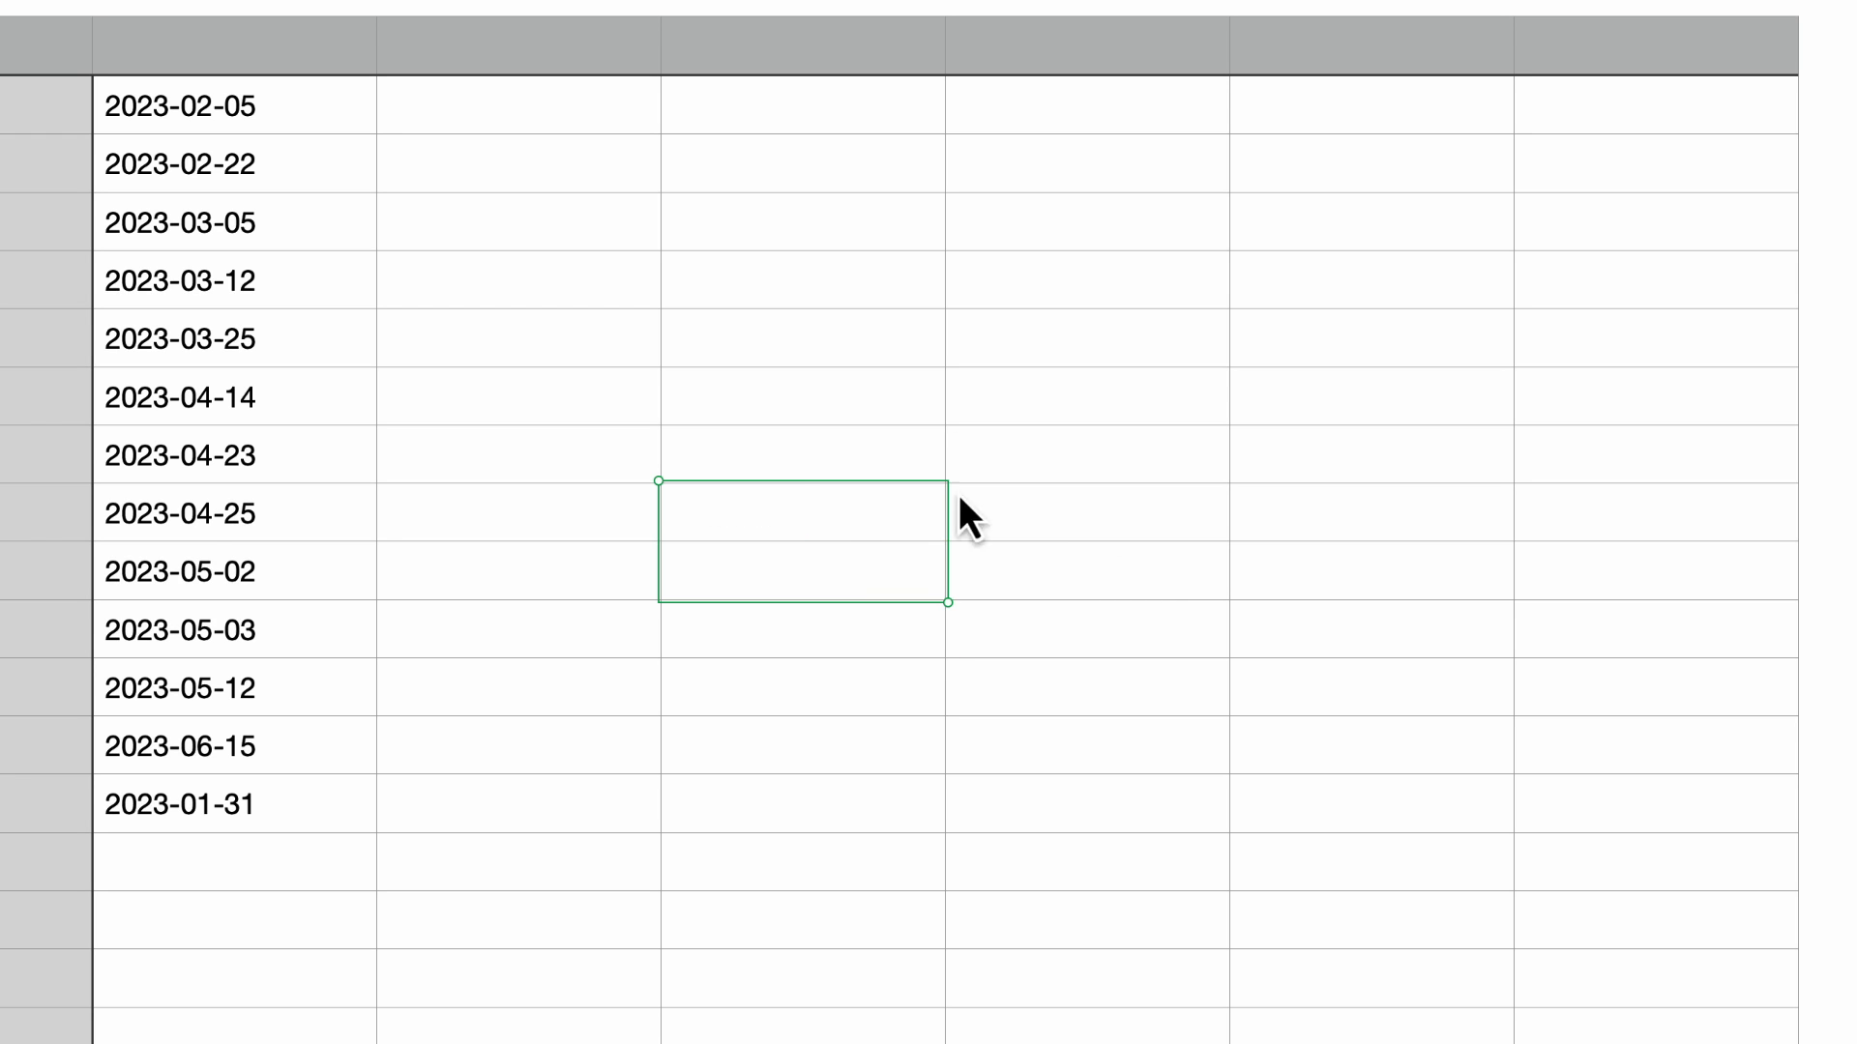
Enter a DAYNAME formula in C2 that wraps WEEKDAY of the date in B2, with the first-day option Sunday is 1.
{"action": "left_click", "coordinate": [544, 121]}
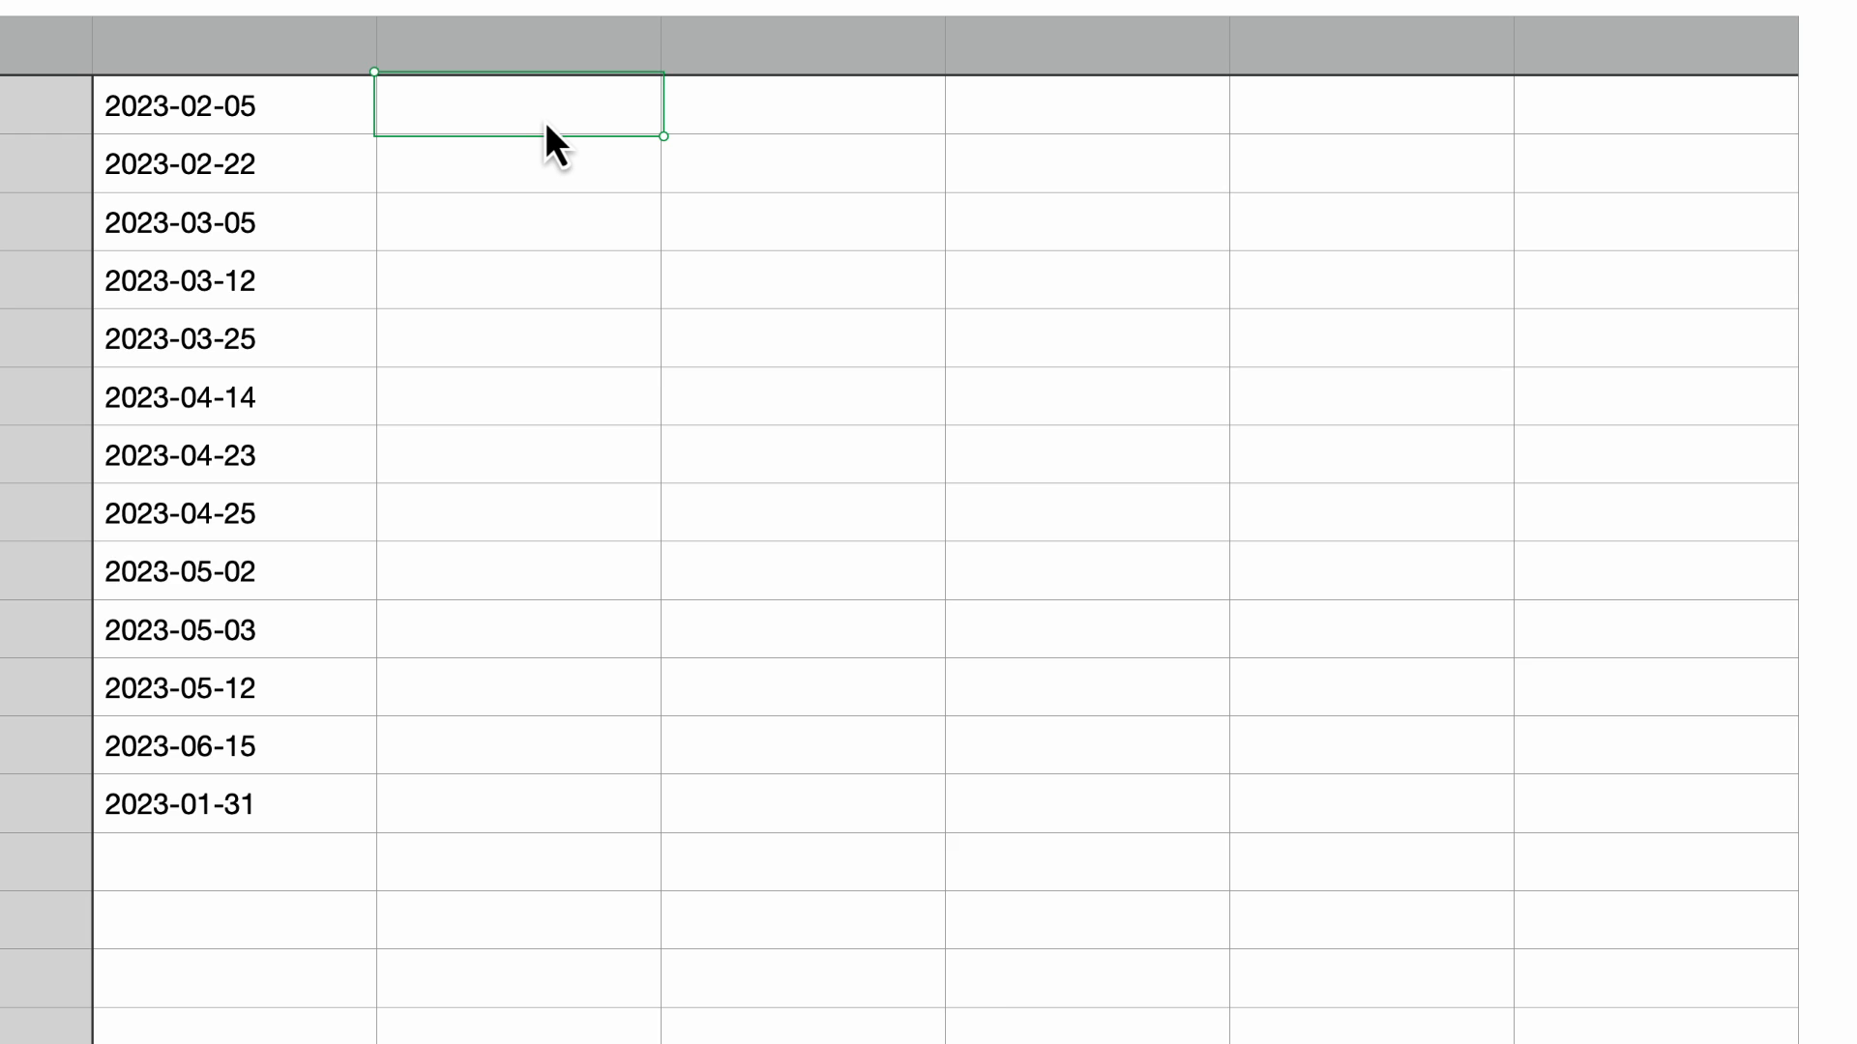
{"action": "key", "text": "equal"}
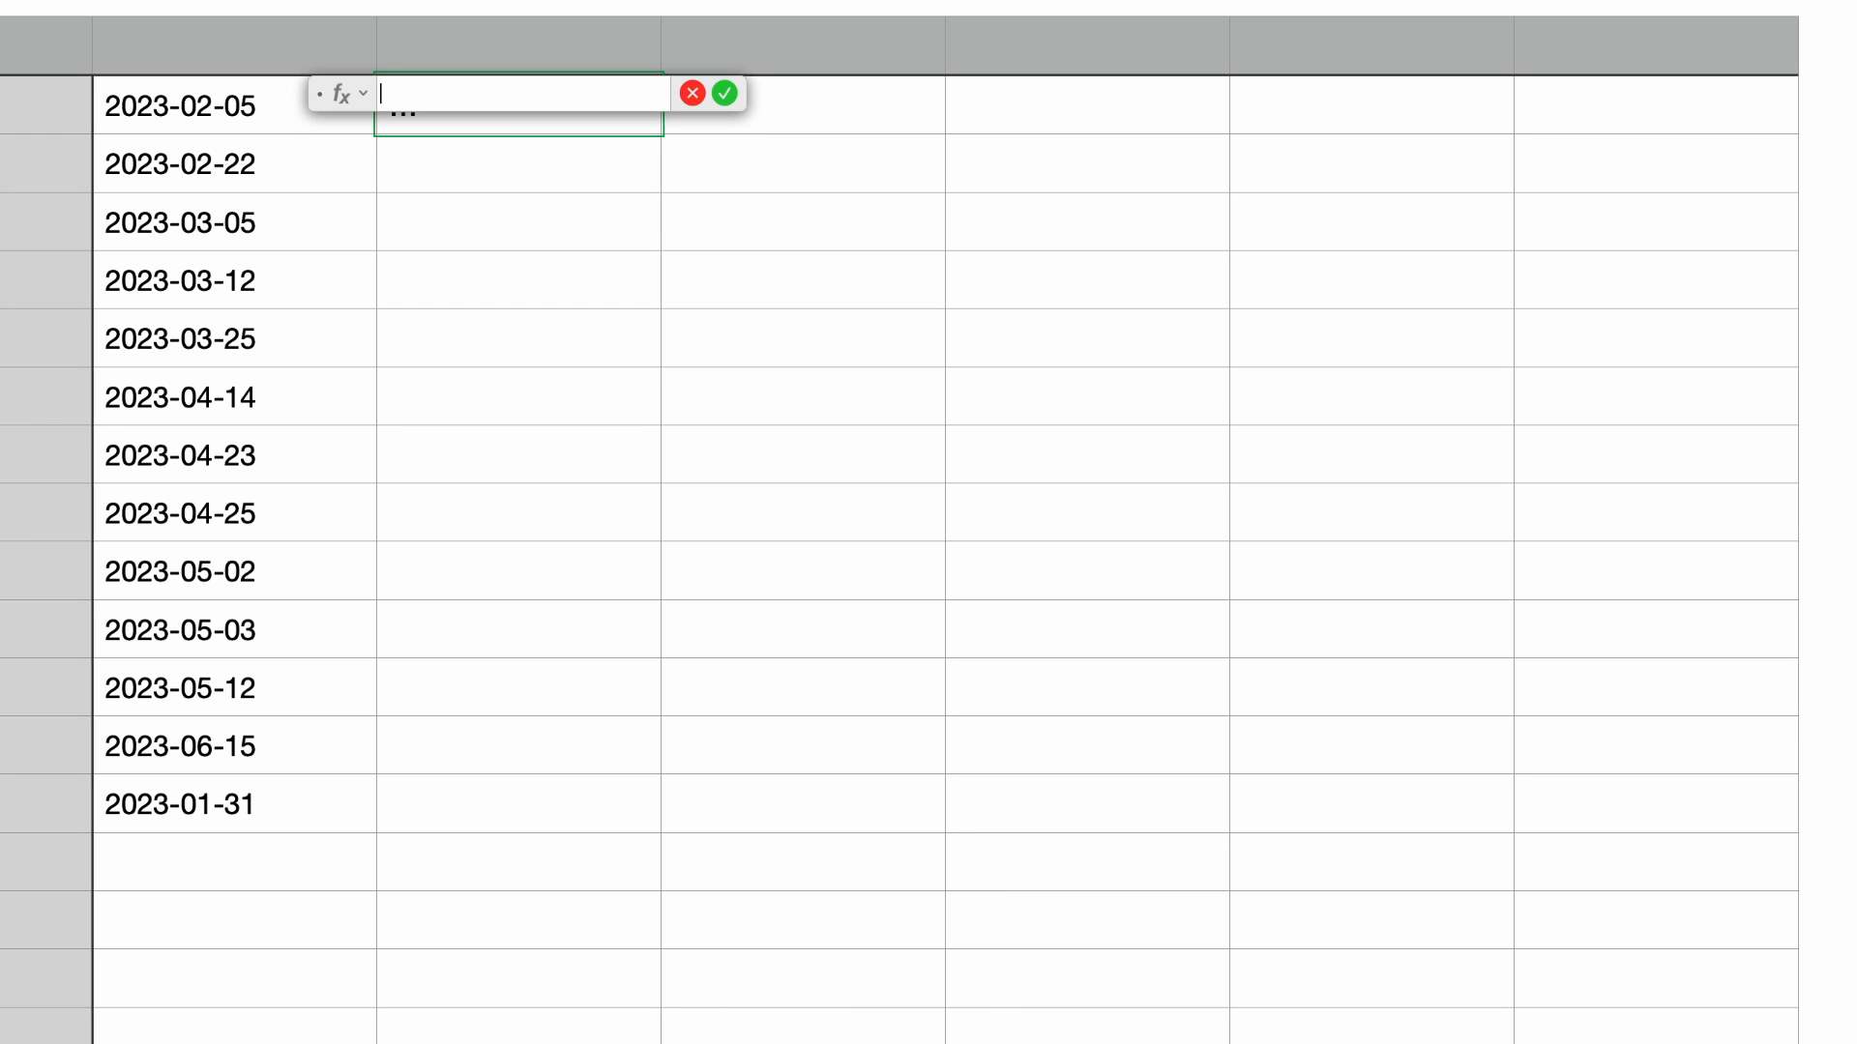
{"action": "type", "text": "DAYNAME"}
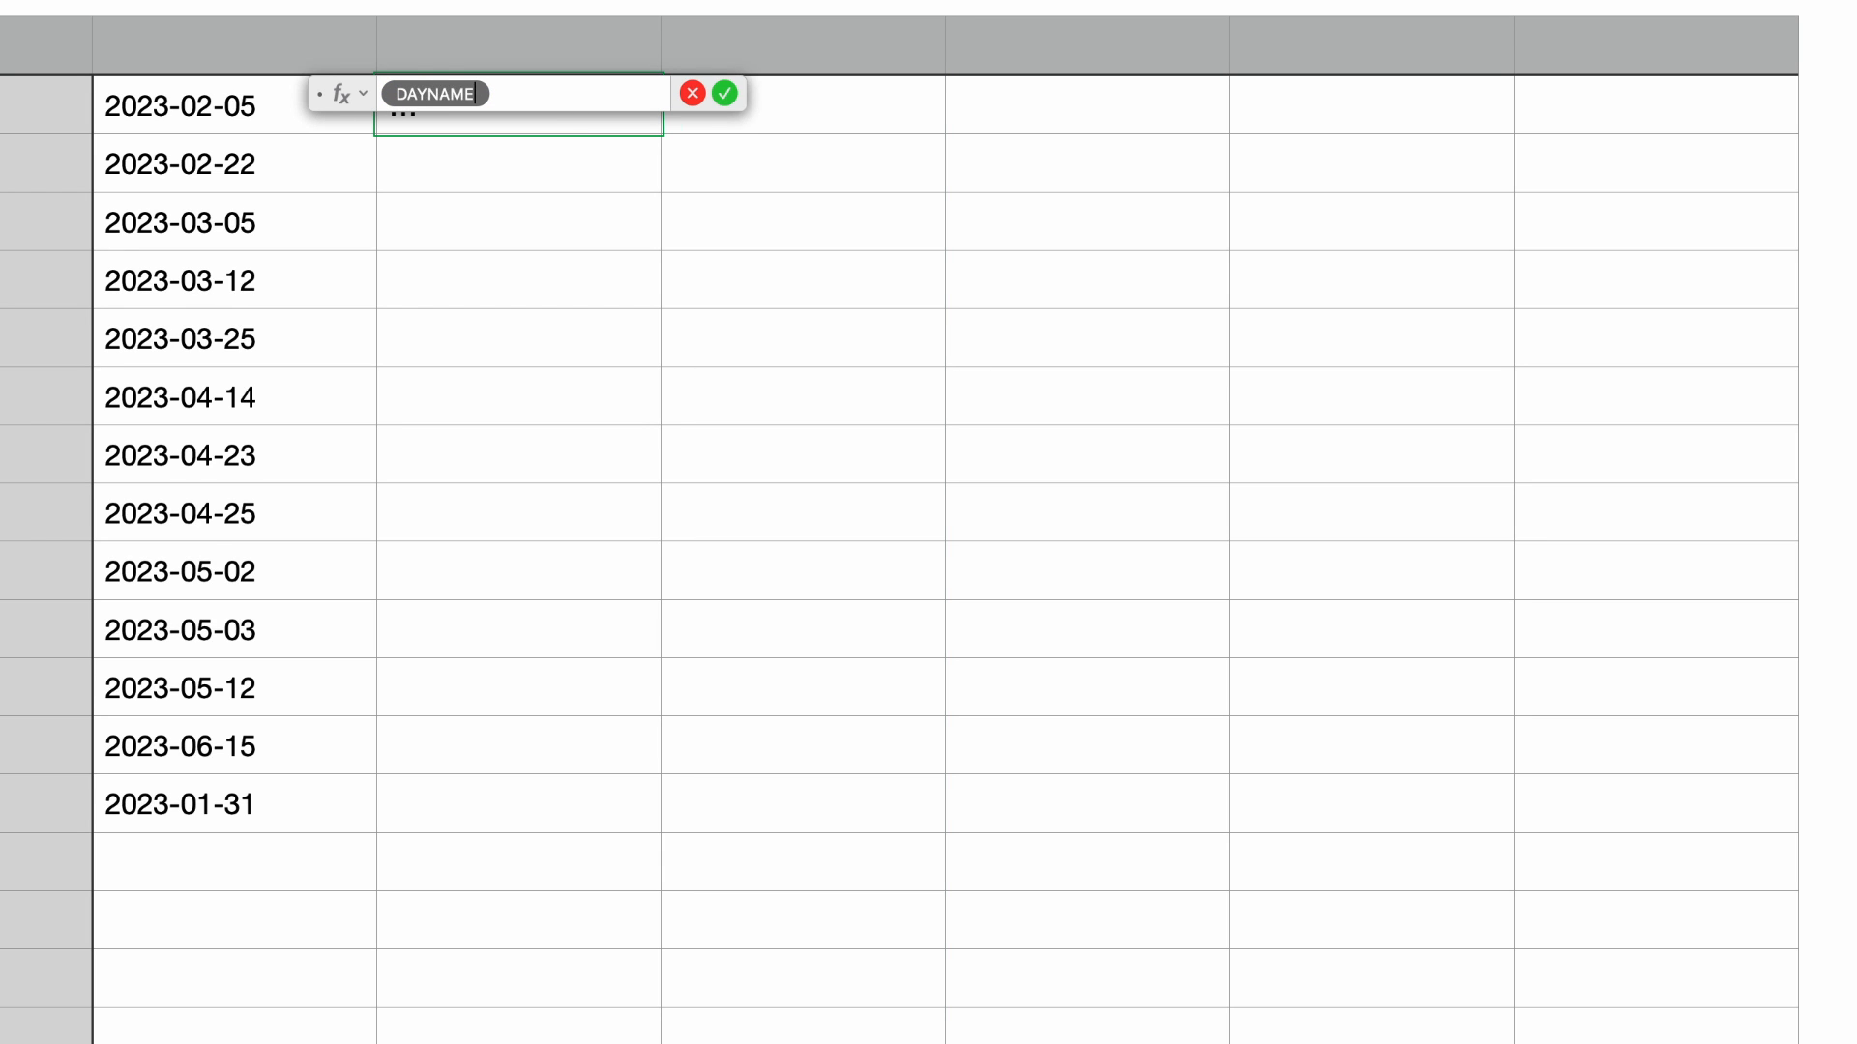
{"action": "key", "text": "Return"}
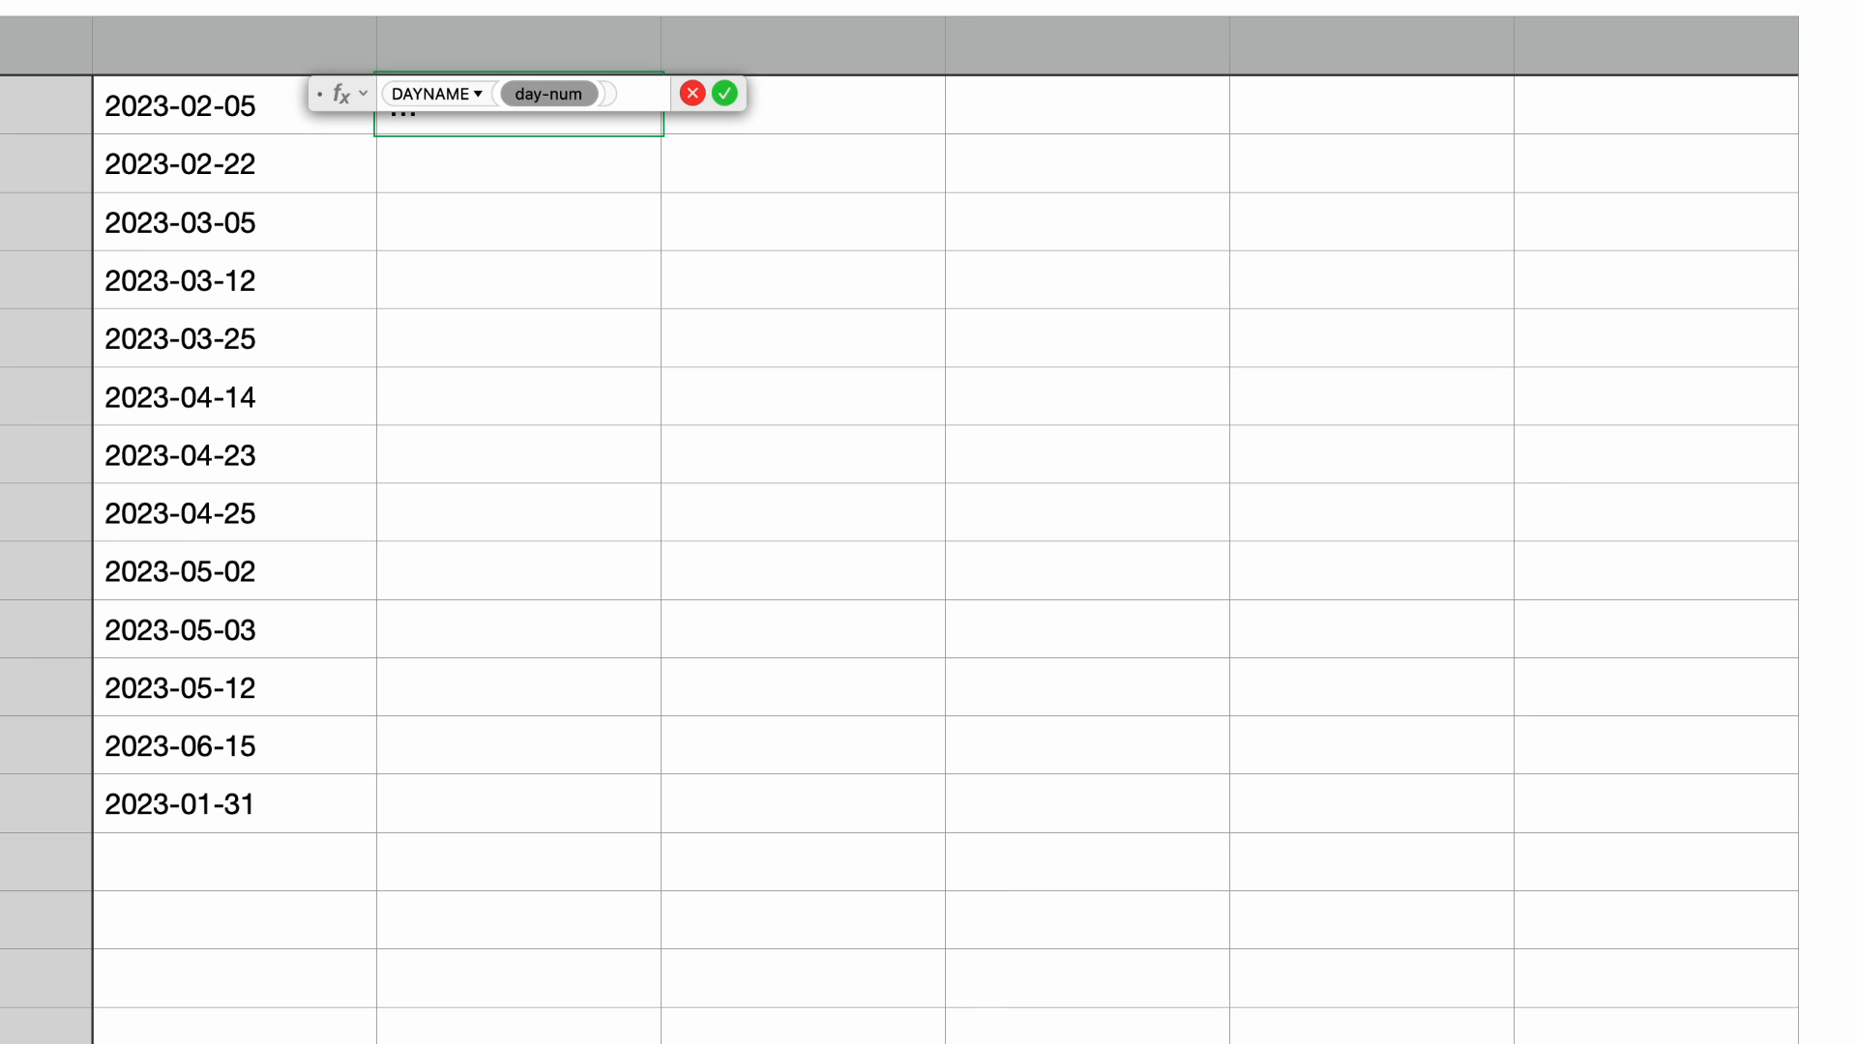
{"action": "type", "text": "WEEKDAY"}
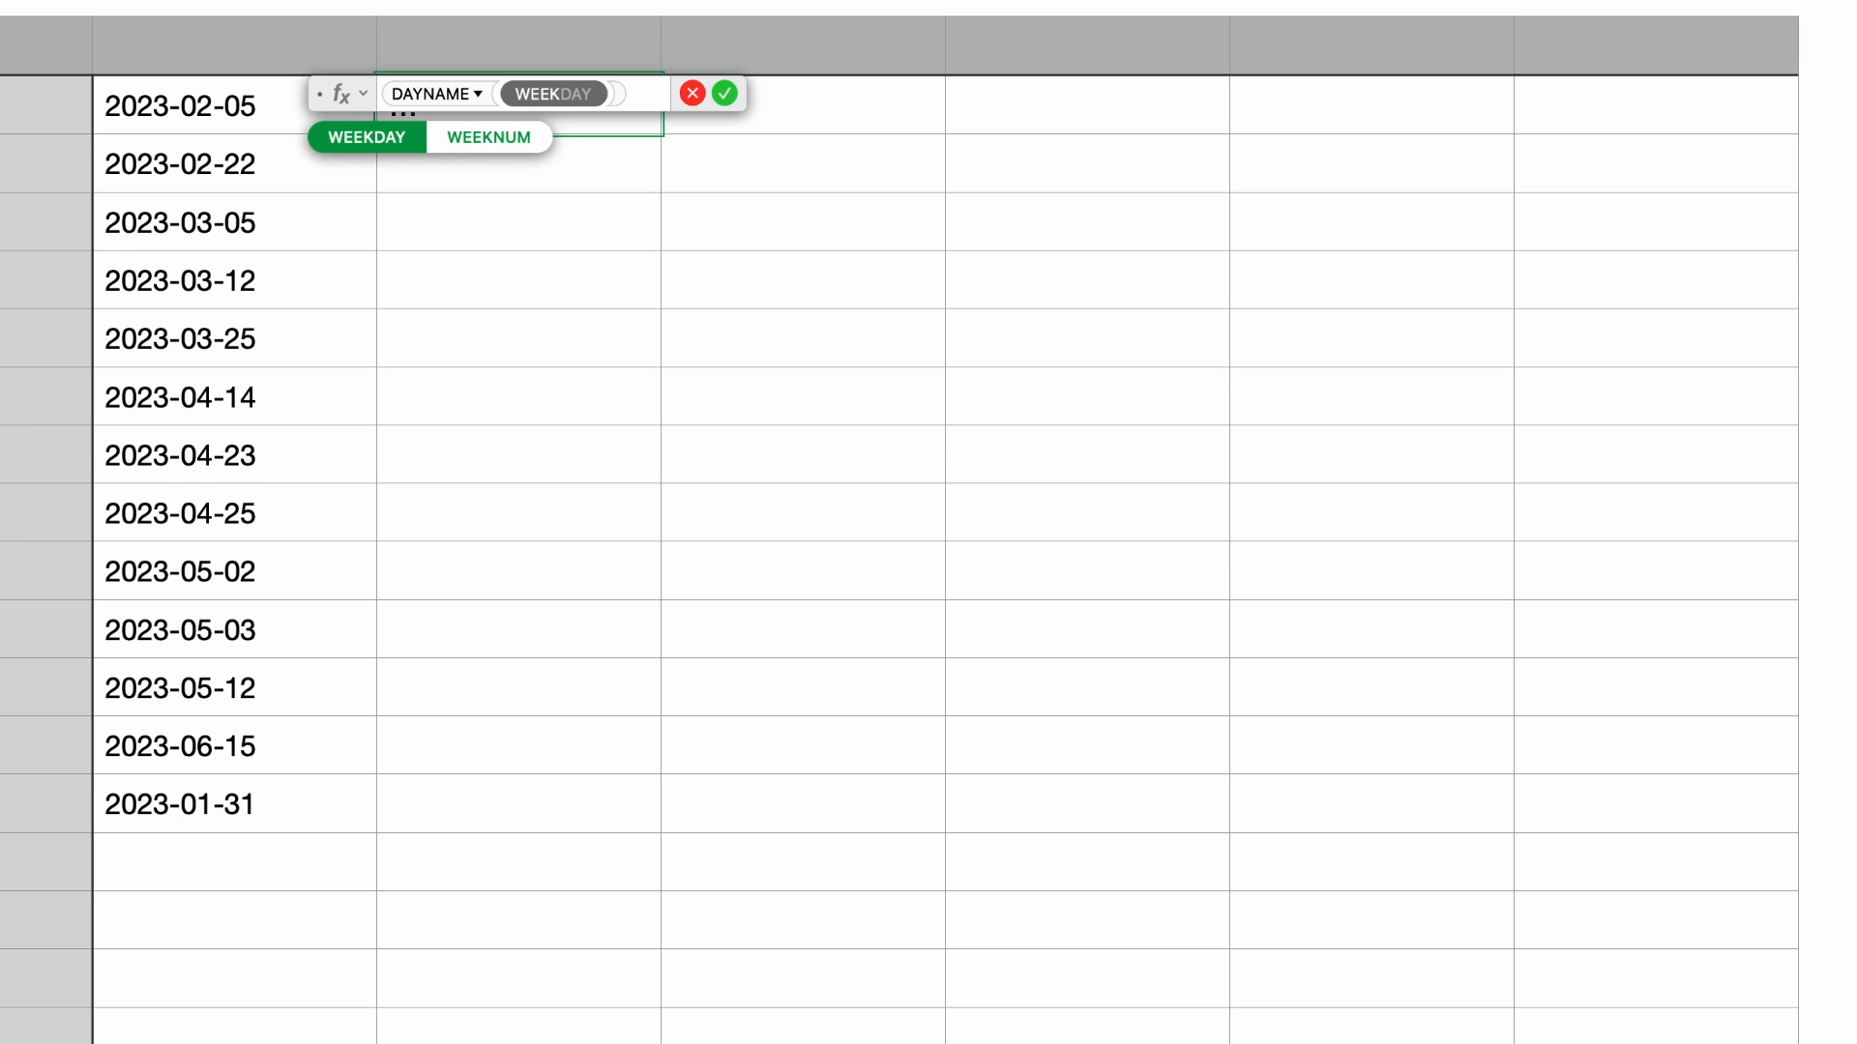
{"action": "key", "text": "Return"}
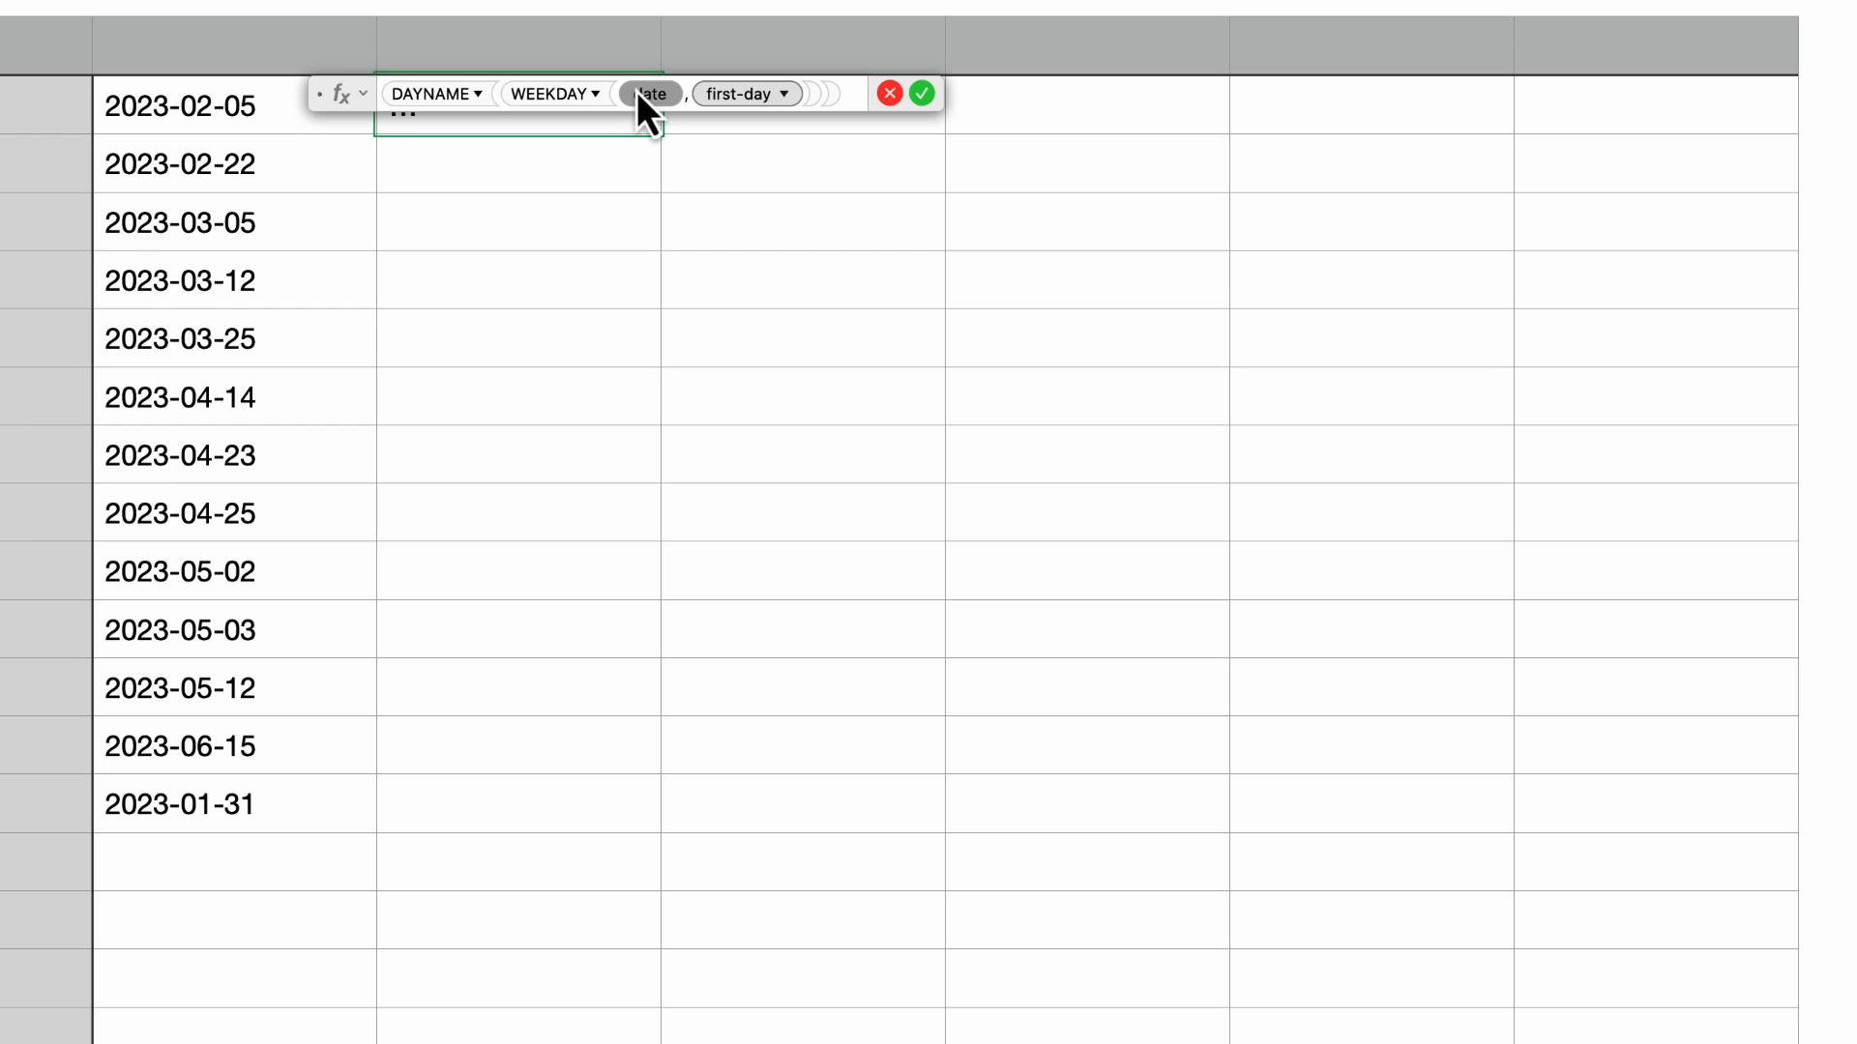
{"action": "left_click", "coordinate": [145, 111]}
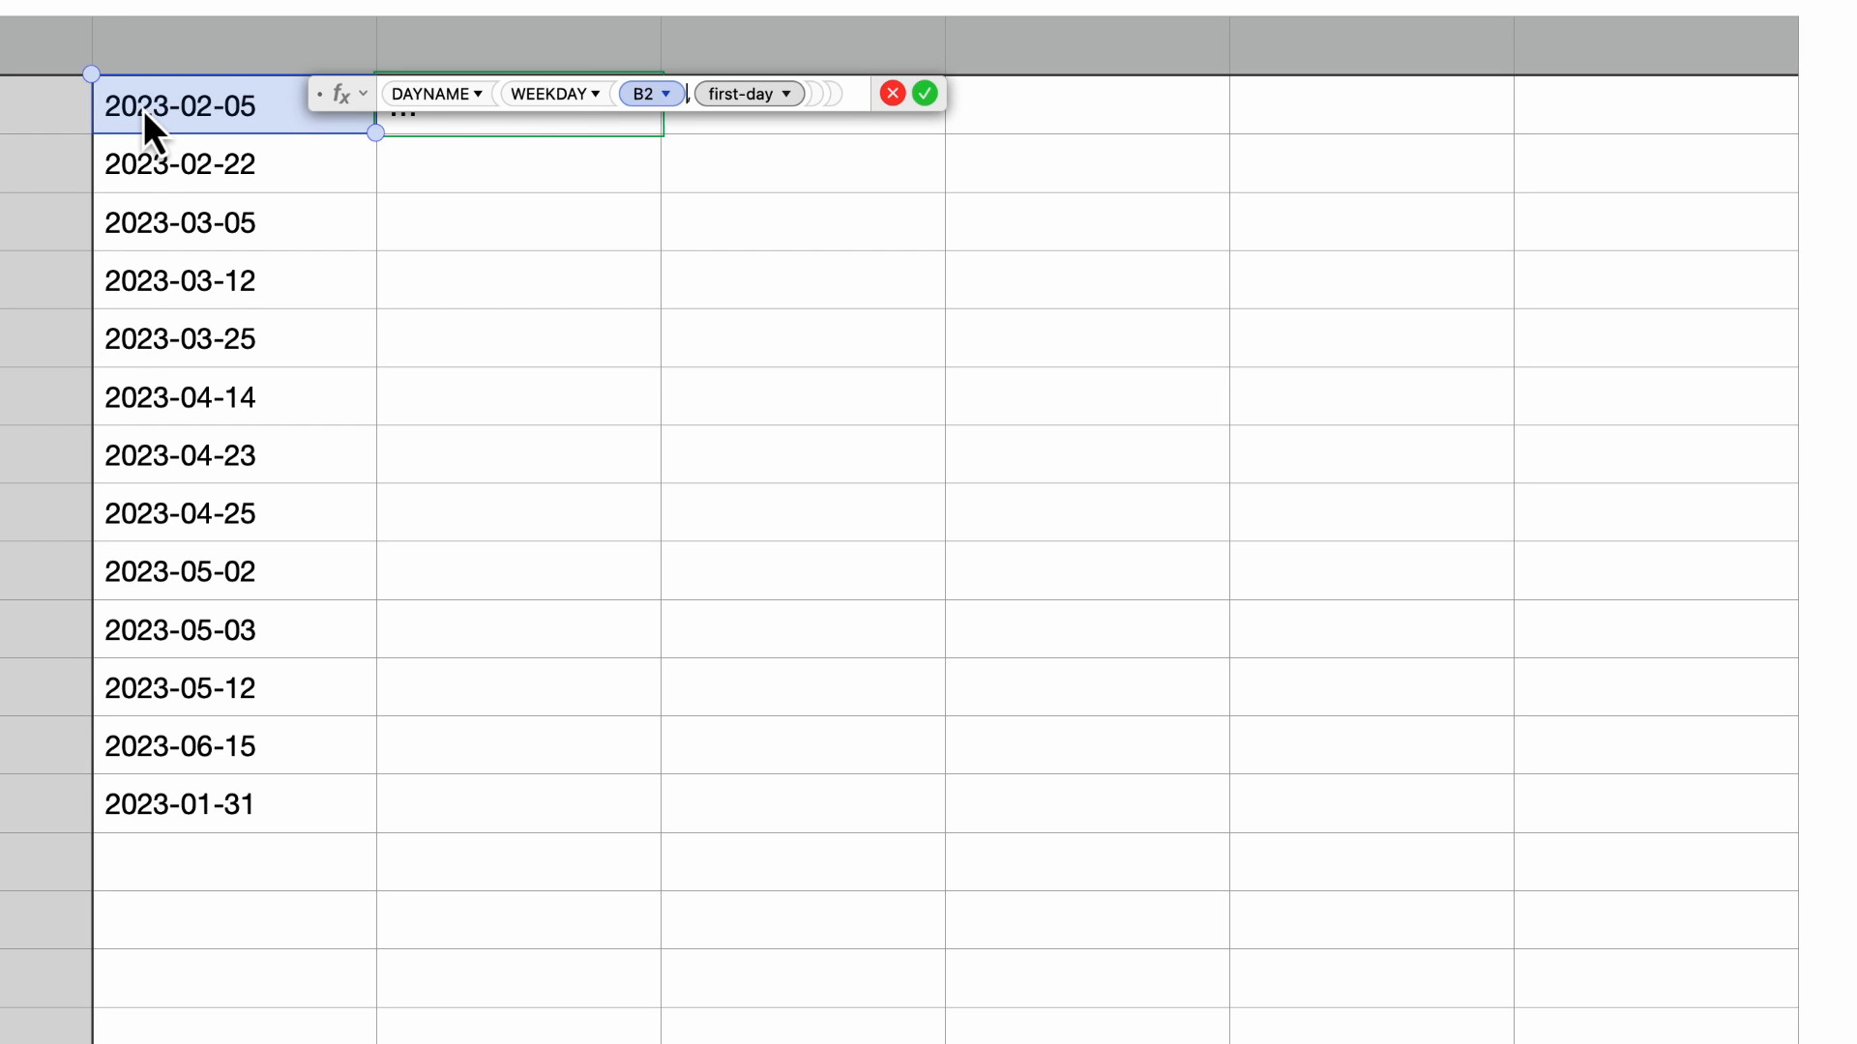
{"action": "key", "text": "Tab"}
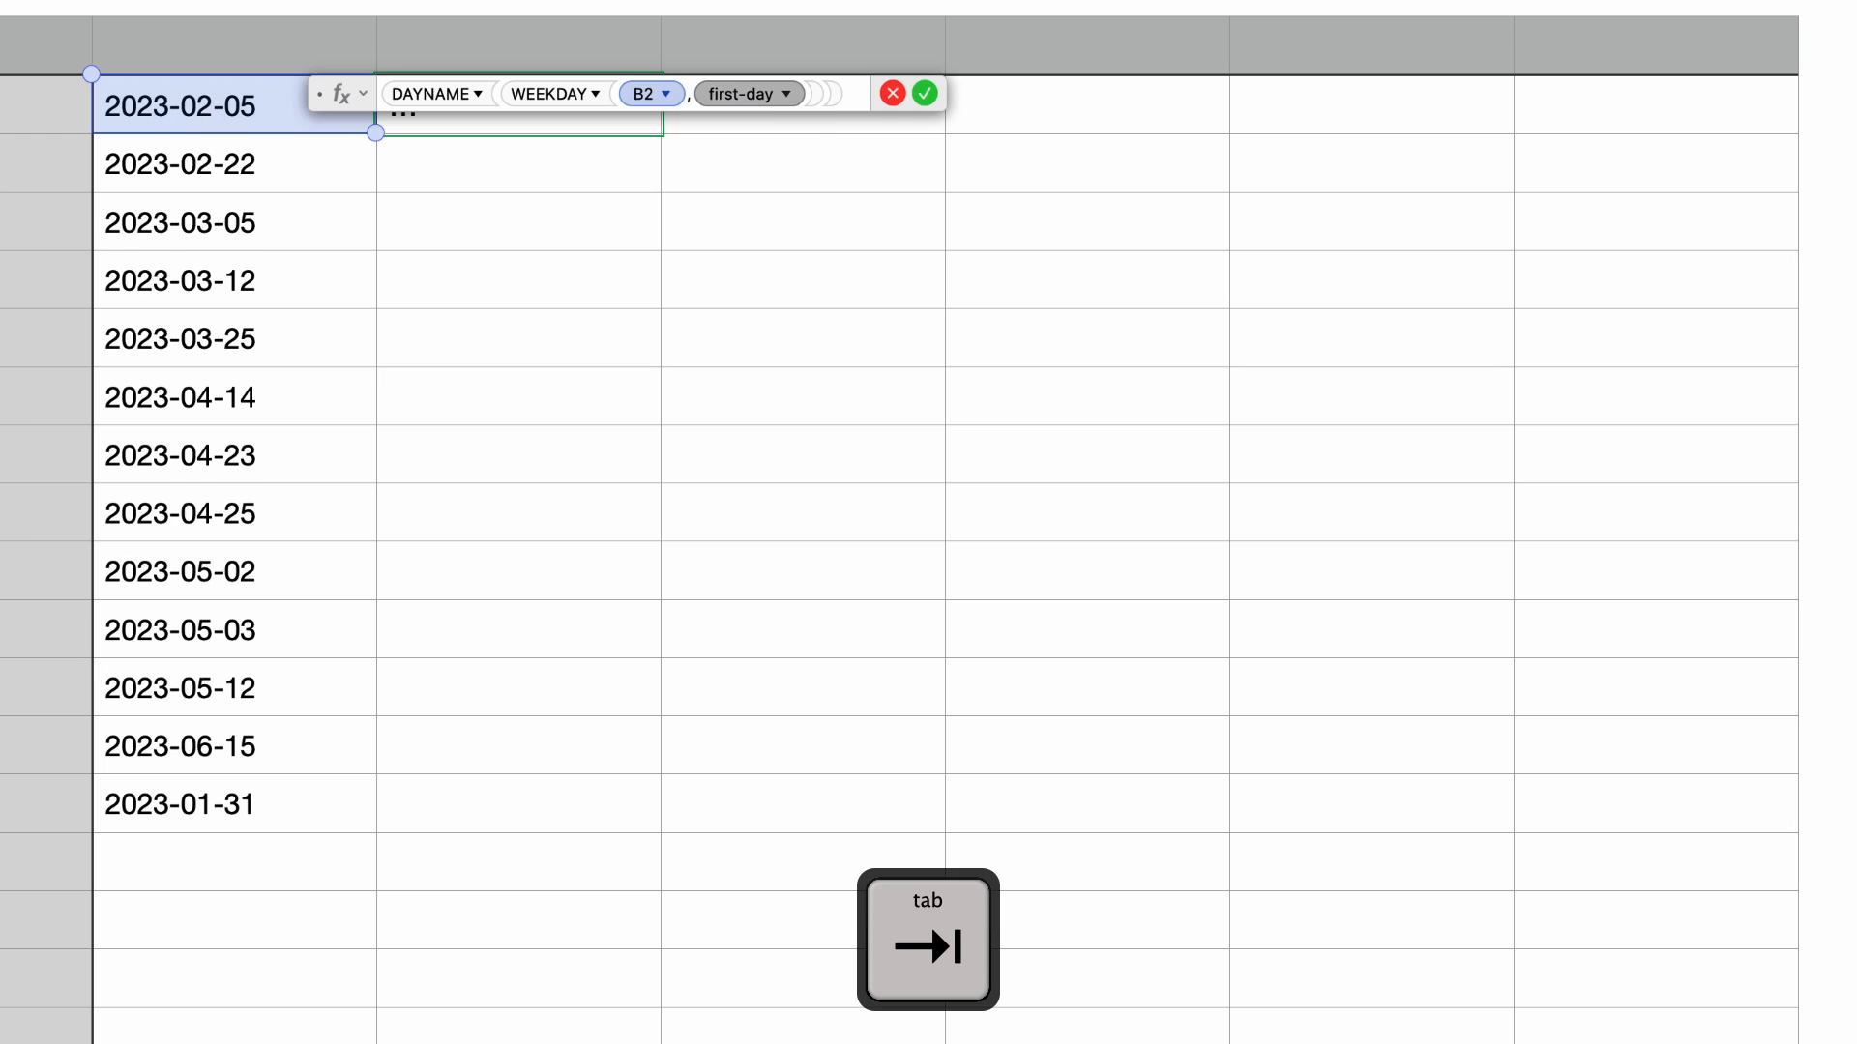
{"action": "left_click", "coordinate": [786, 93]}
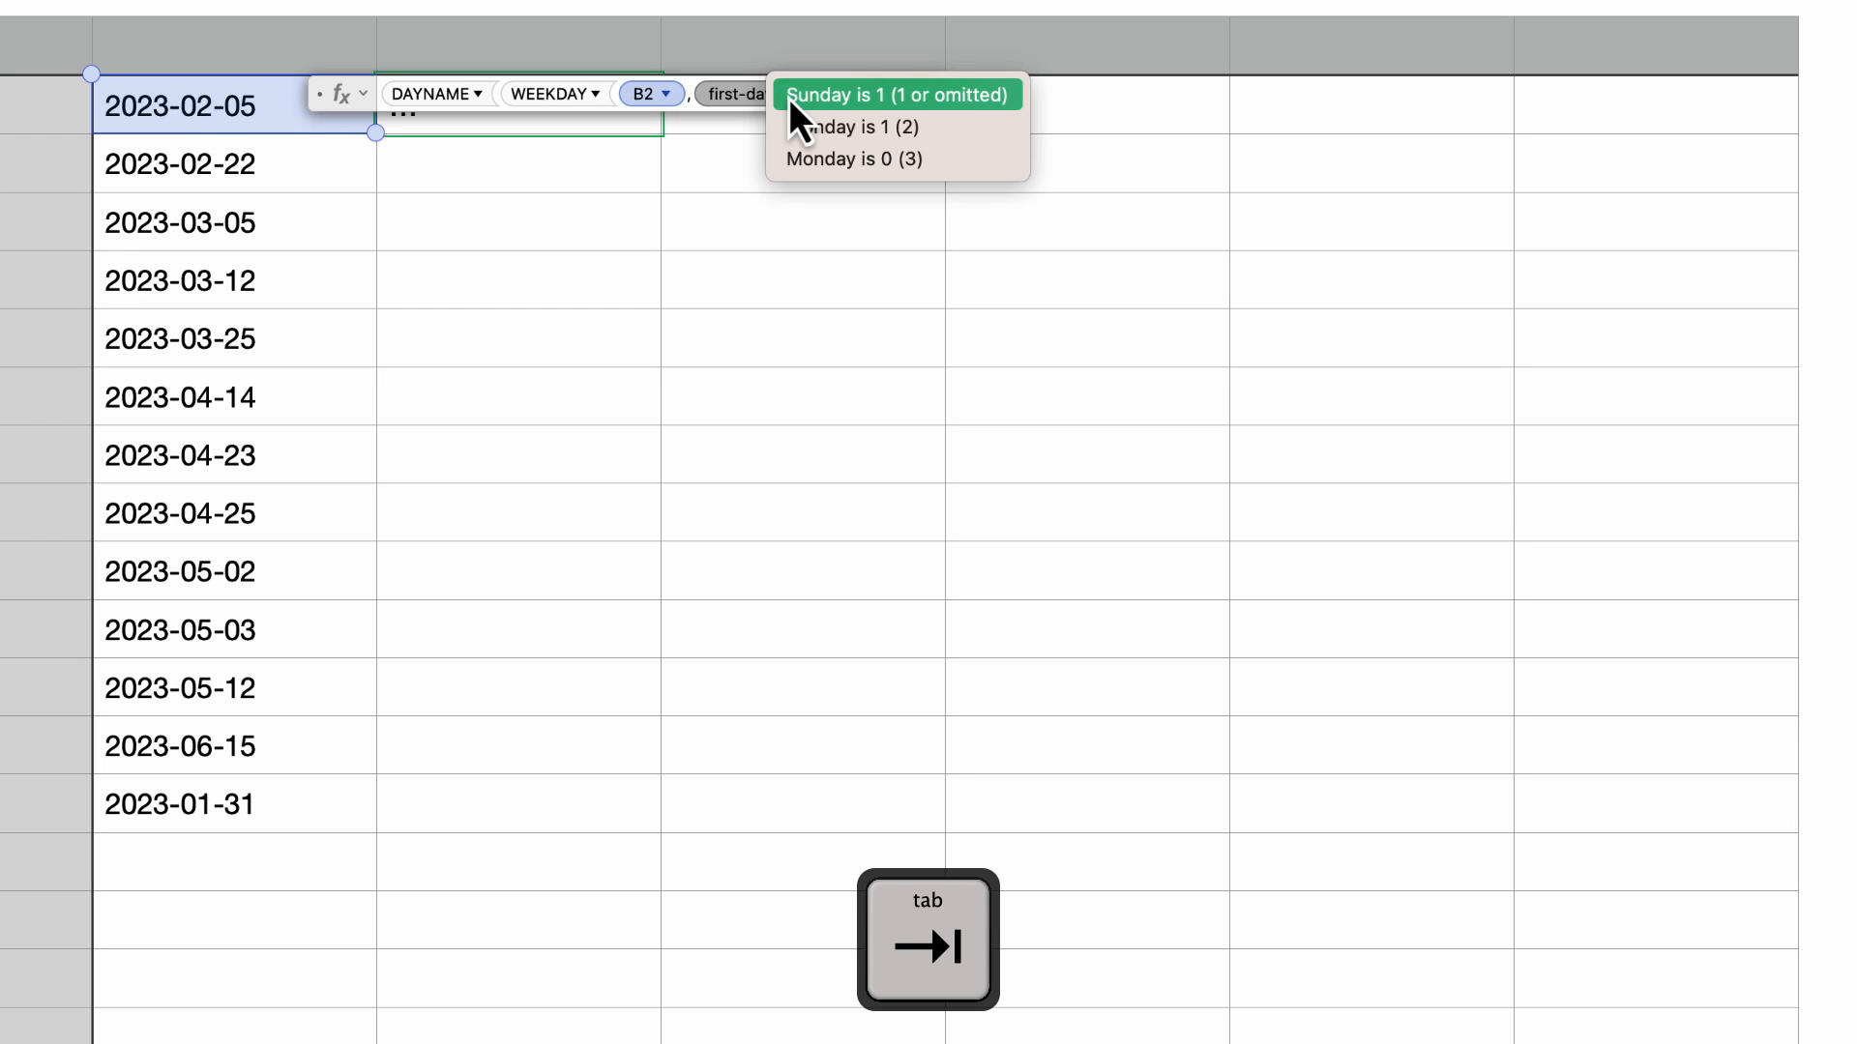
{"action": "left_click", "coordinate": [844, 97]}
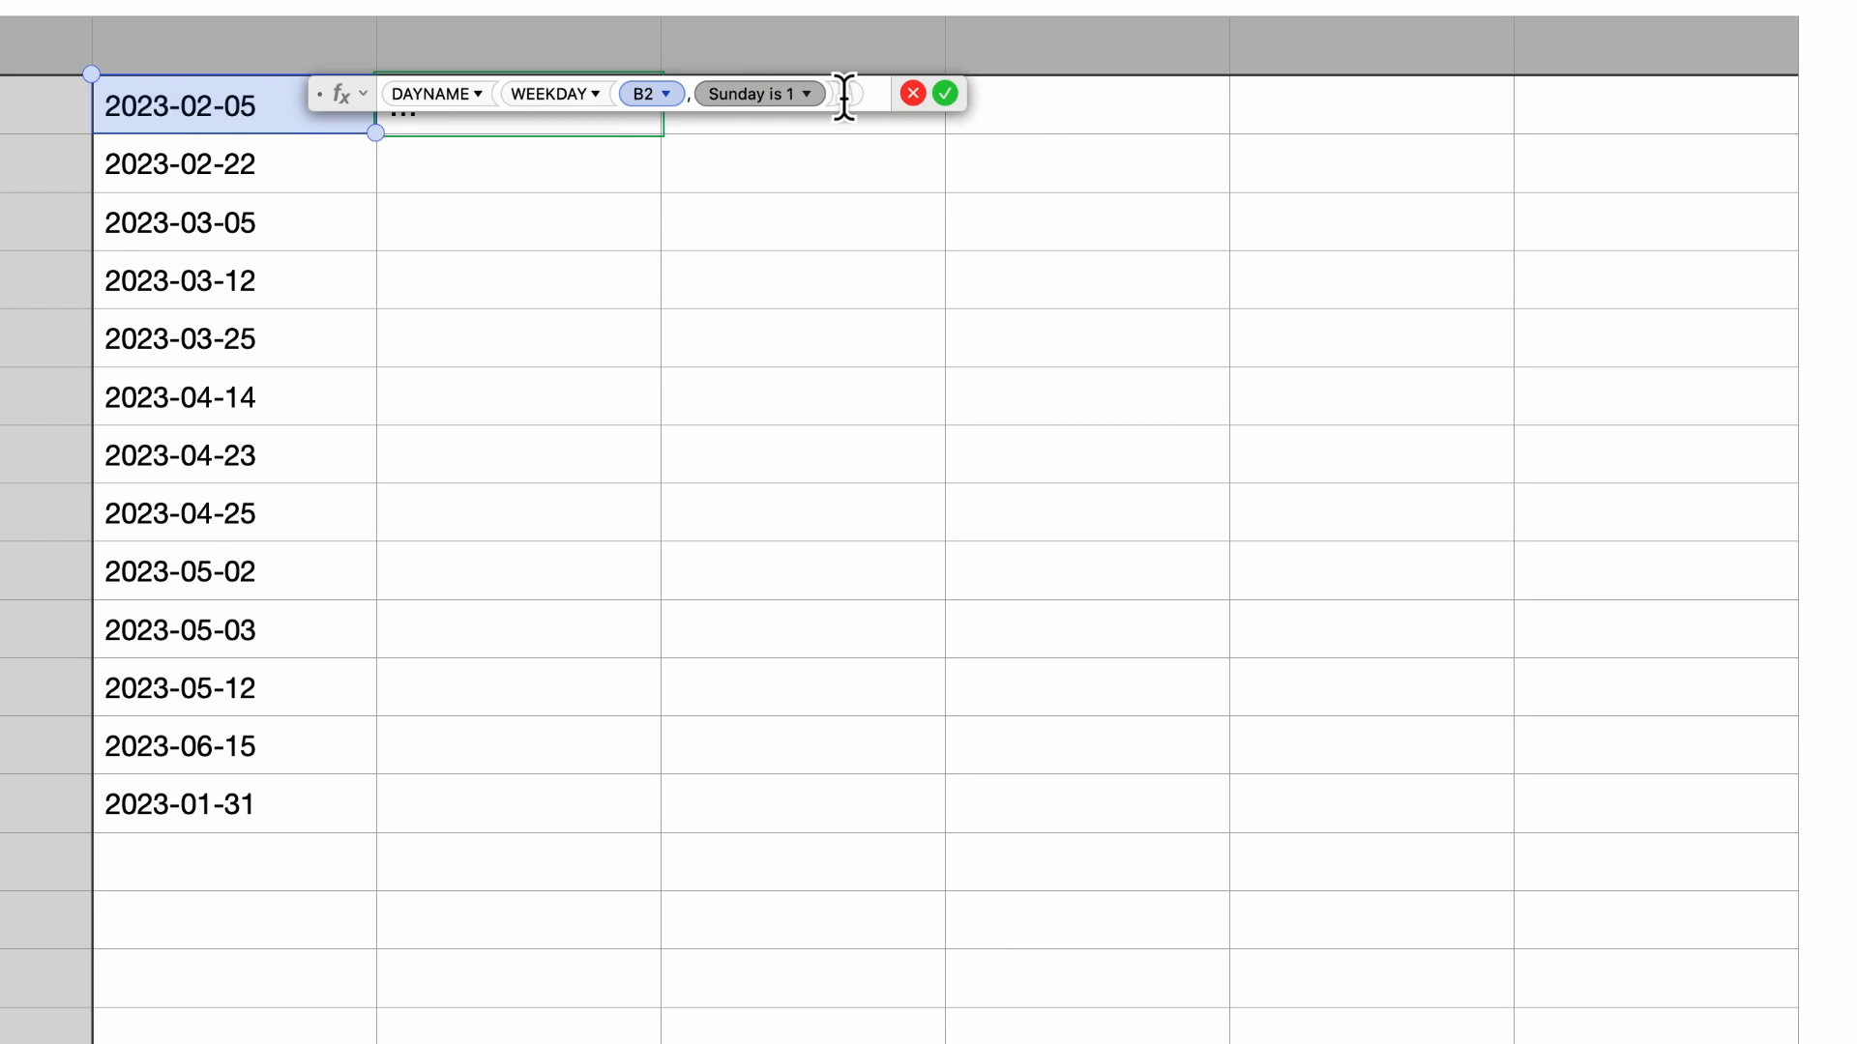
{"action": "key", "text": "Return"}
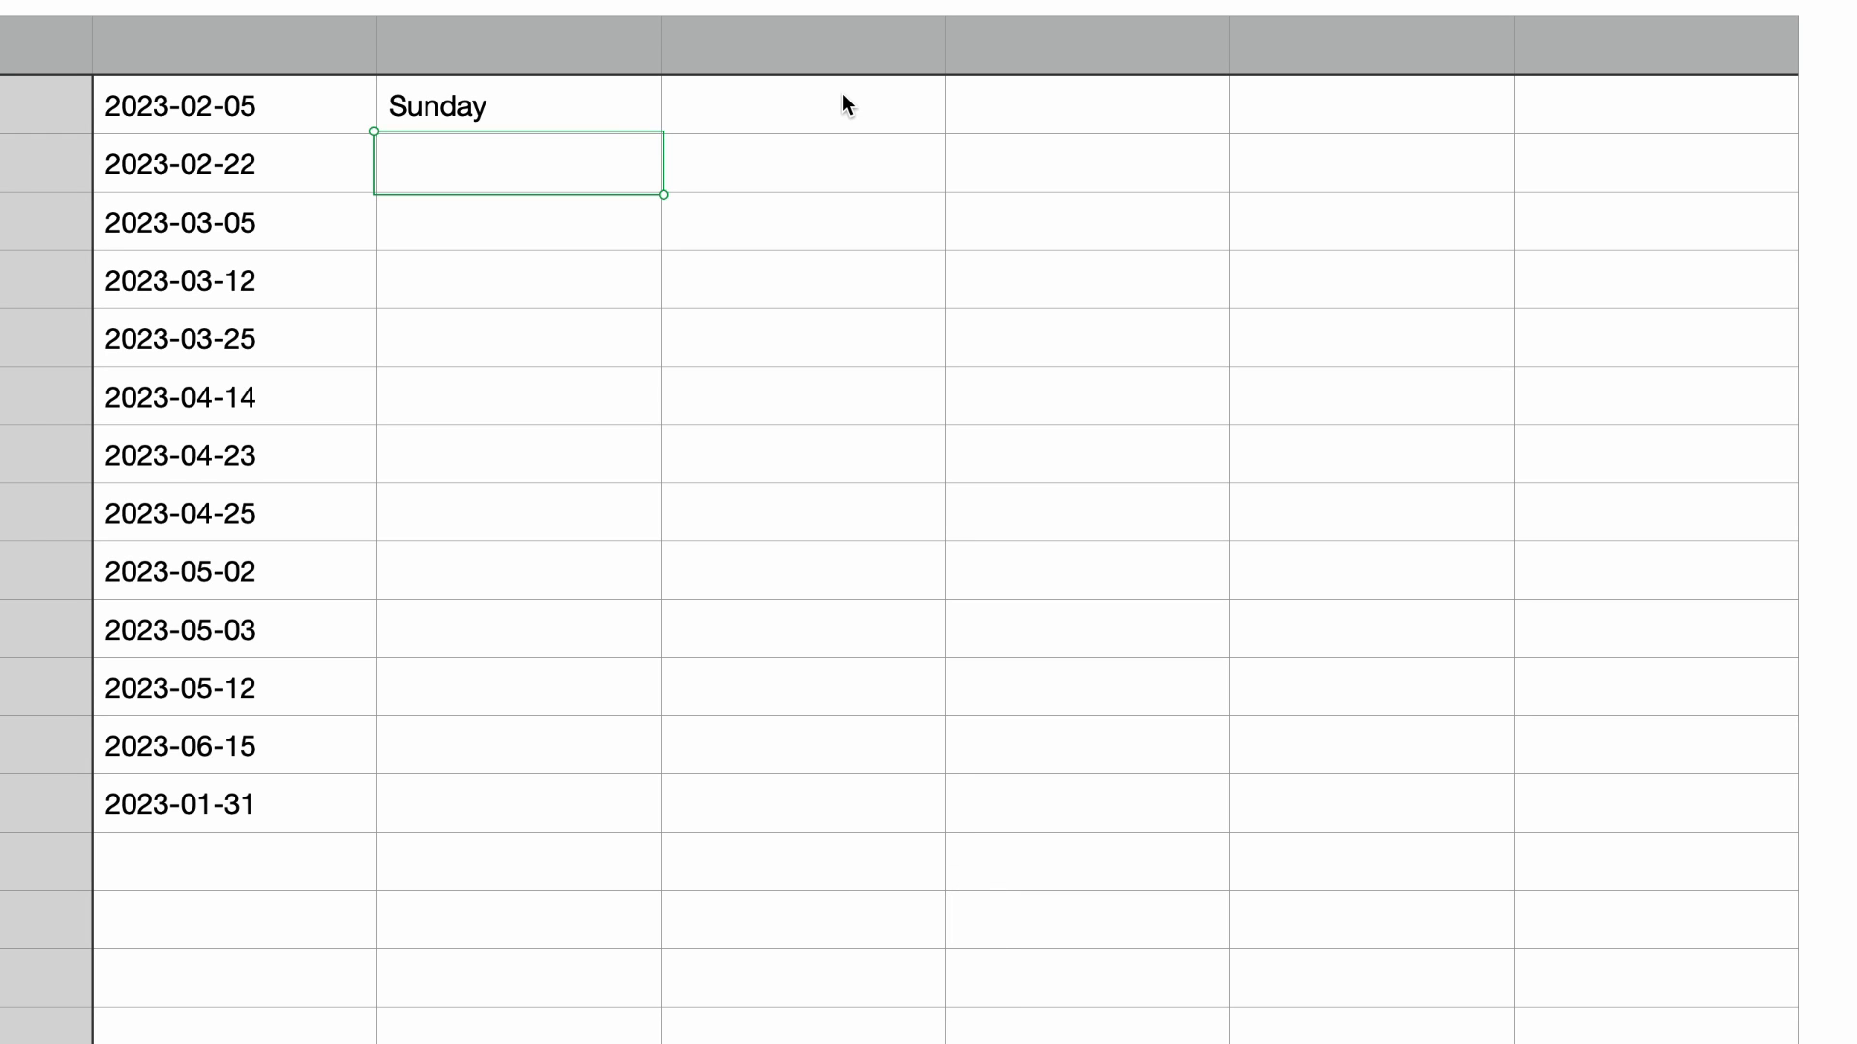
Copy the day-name formula from C2 into cells C3 through C14.
{"action": "key", "text": "Up"}
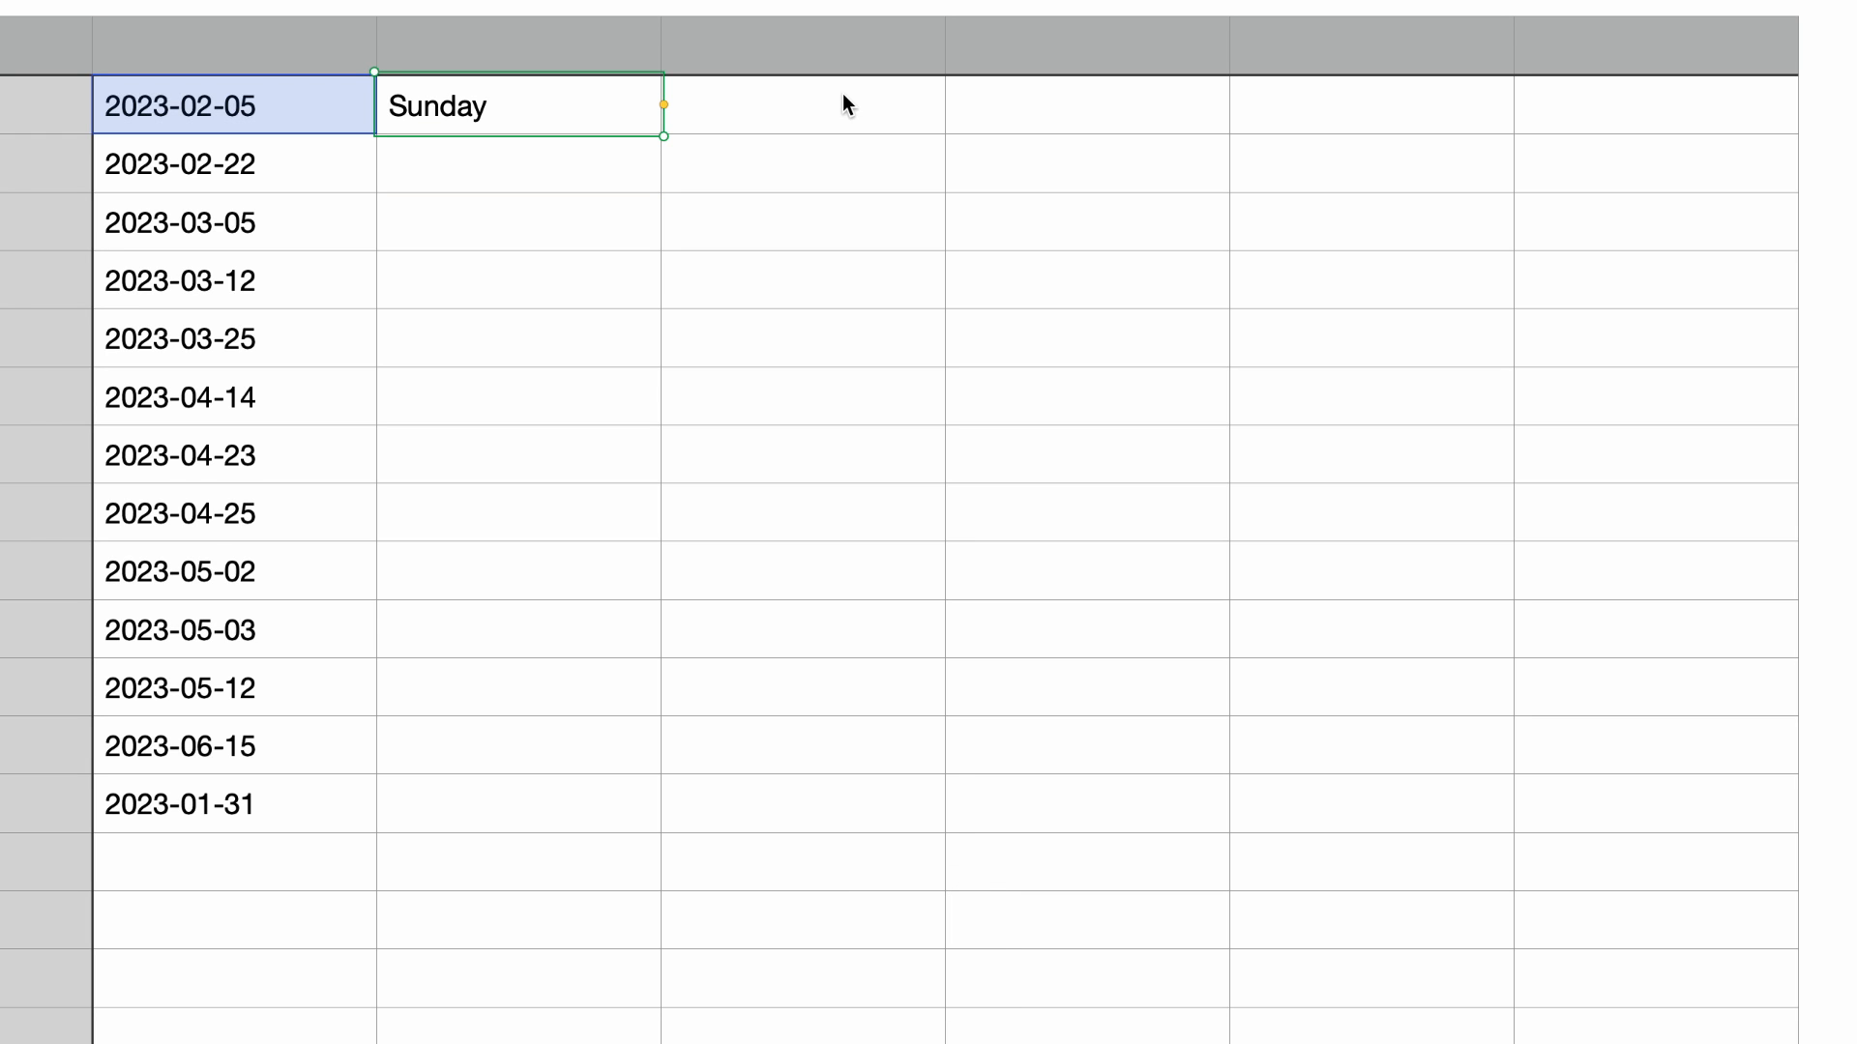
{"action": "key", "text": "super+c"}
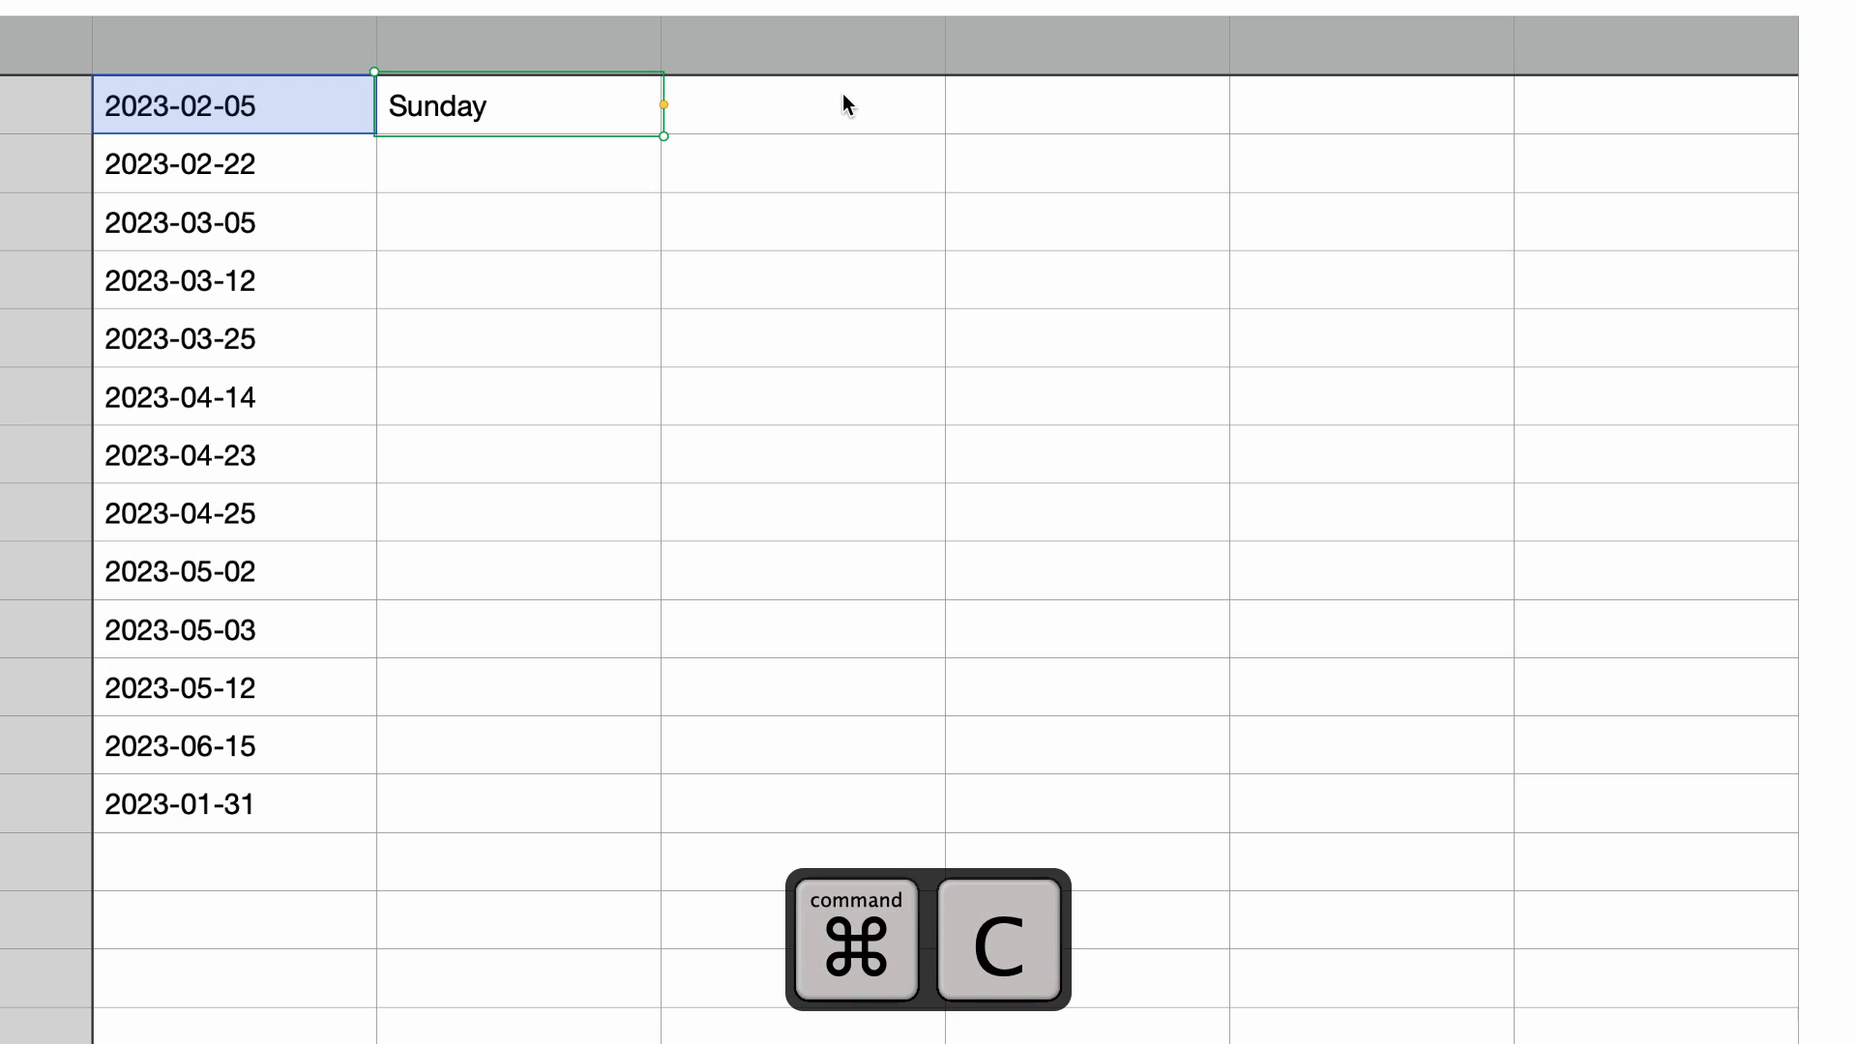
{"action": "key", "text": "Down"}
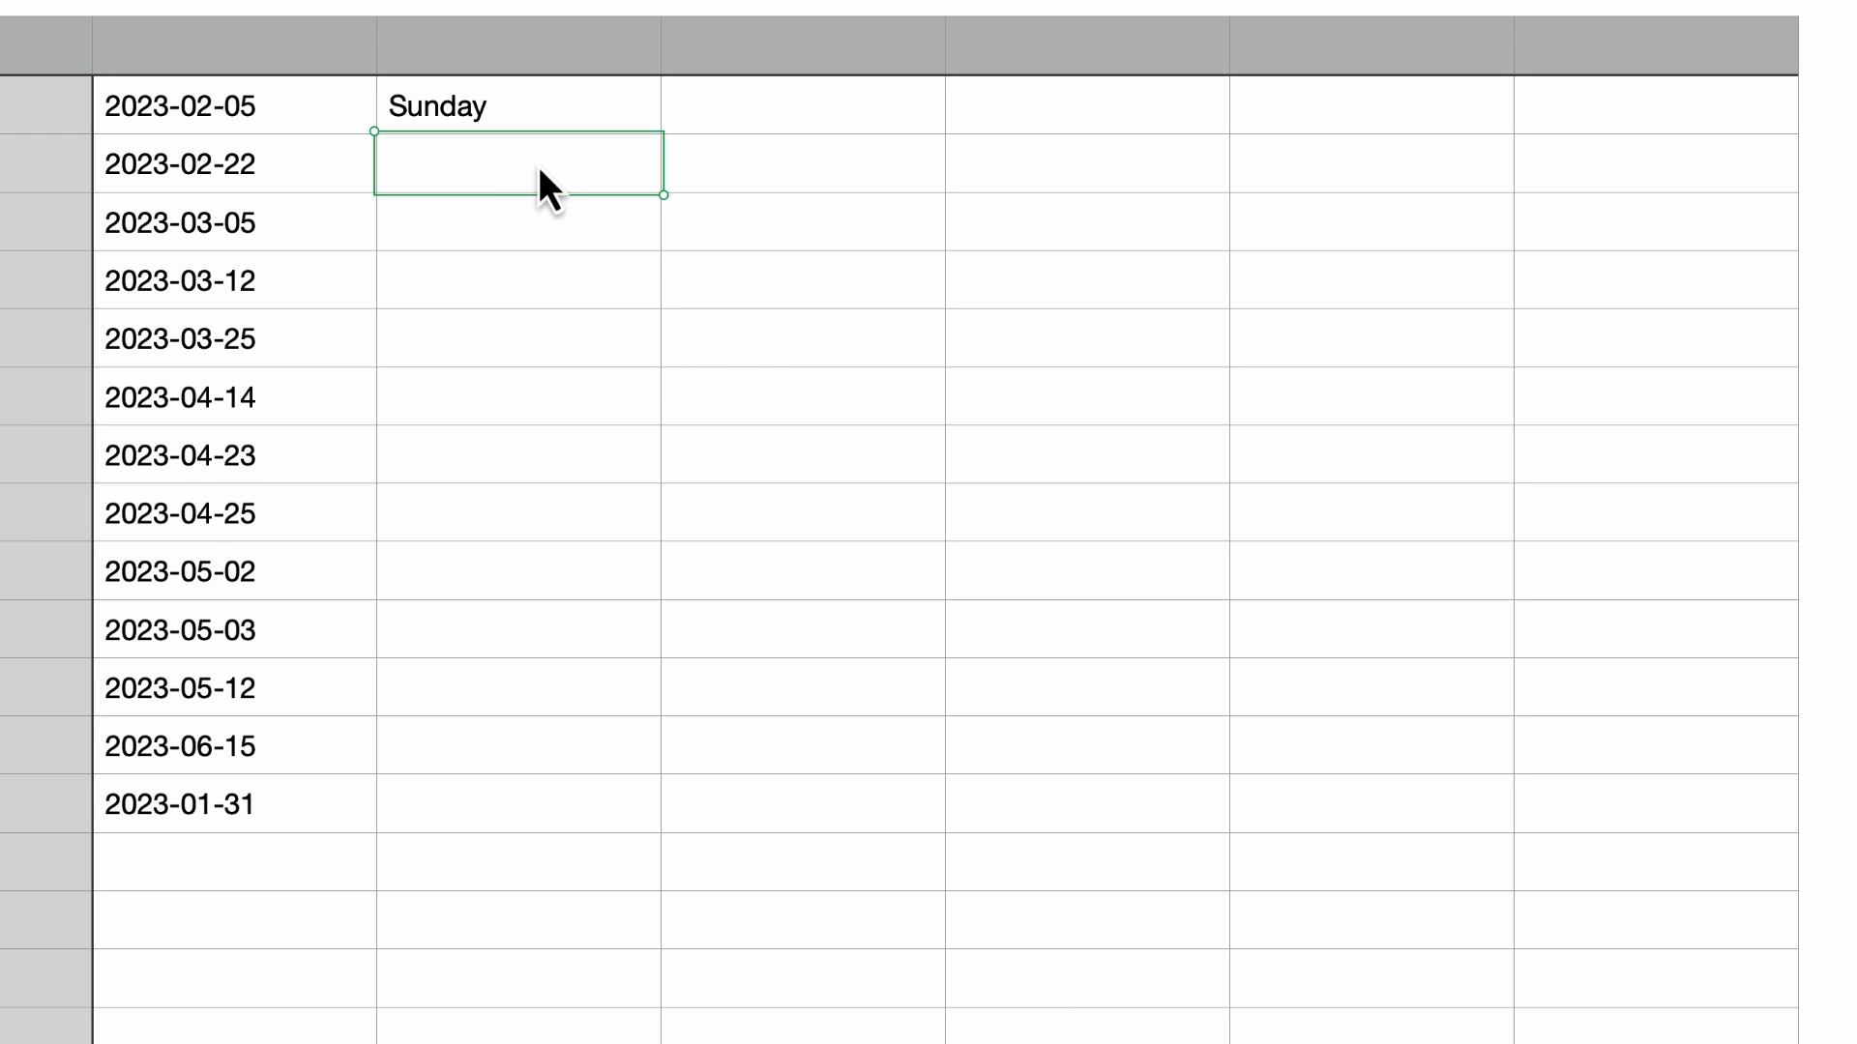
{"action": "left_click", "coordinate": [594, 814], "text": "shift"}
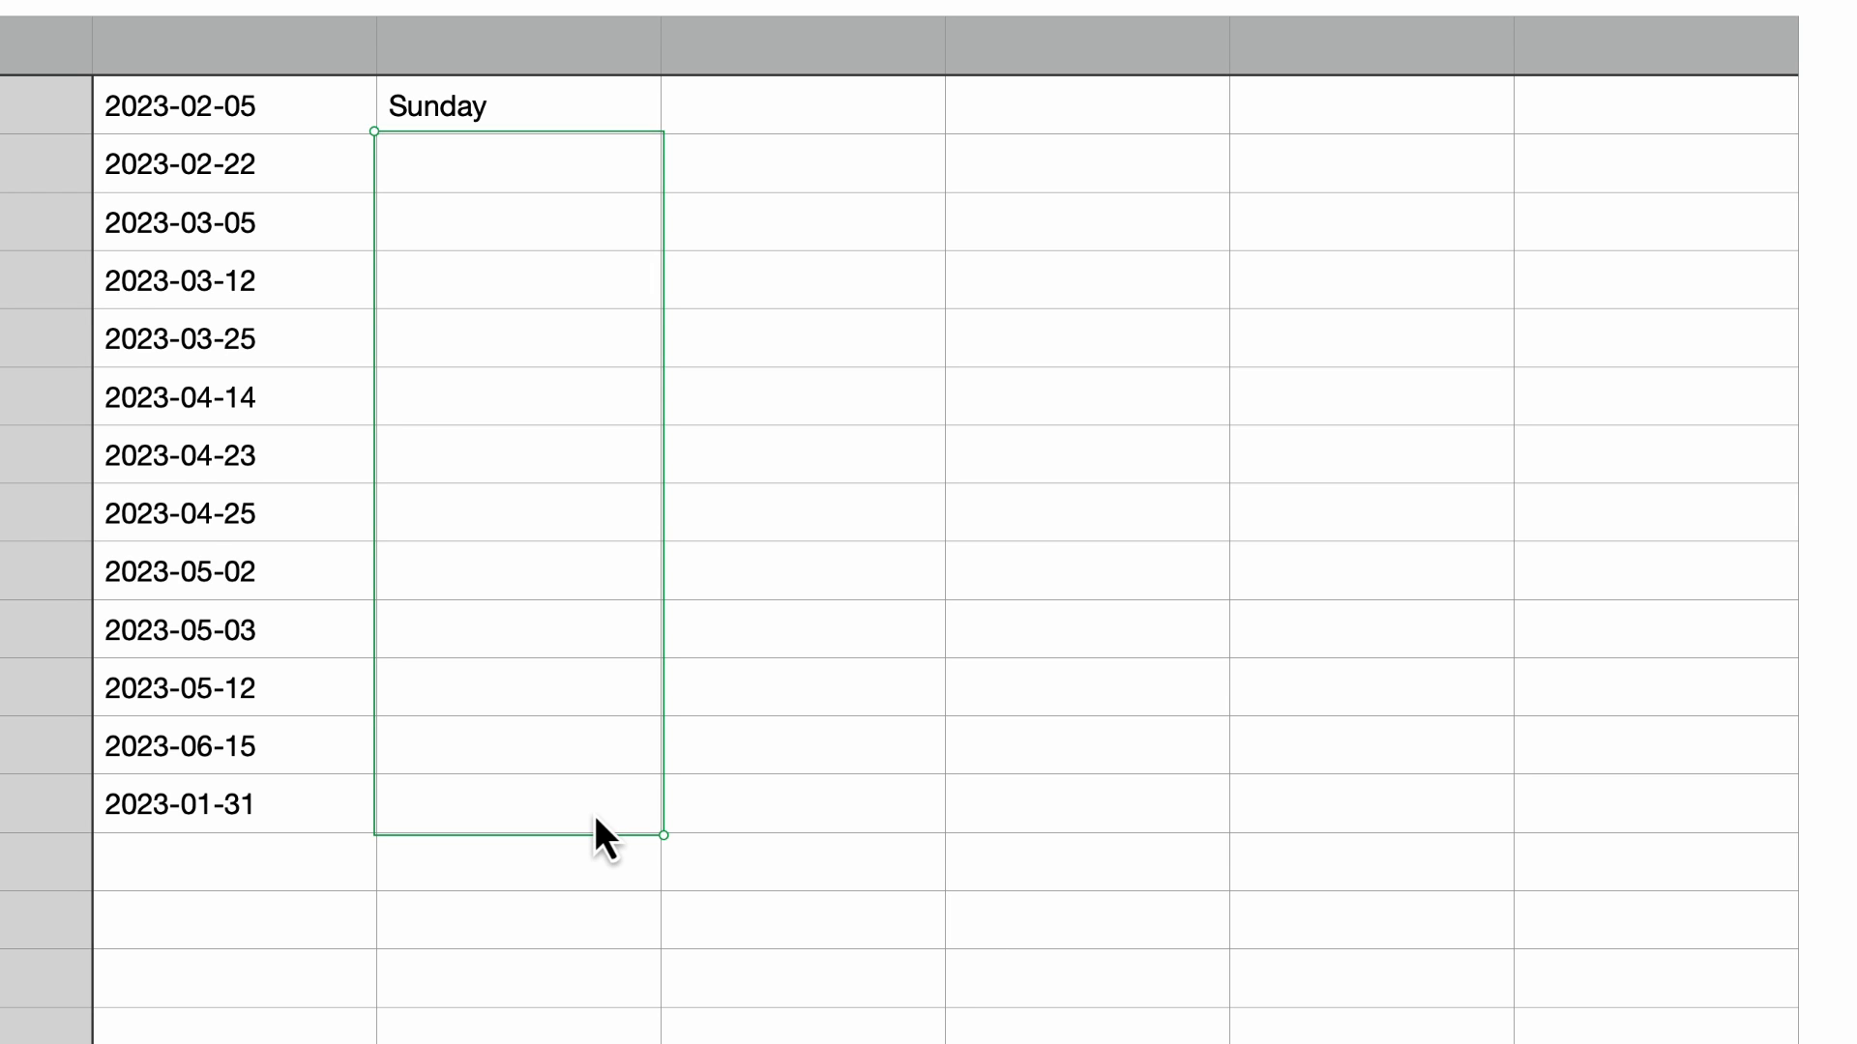
{"action": "key", "text": "super+v"}
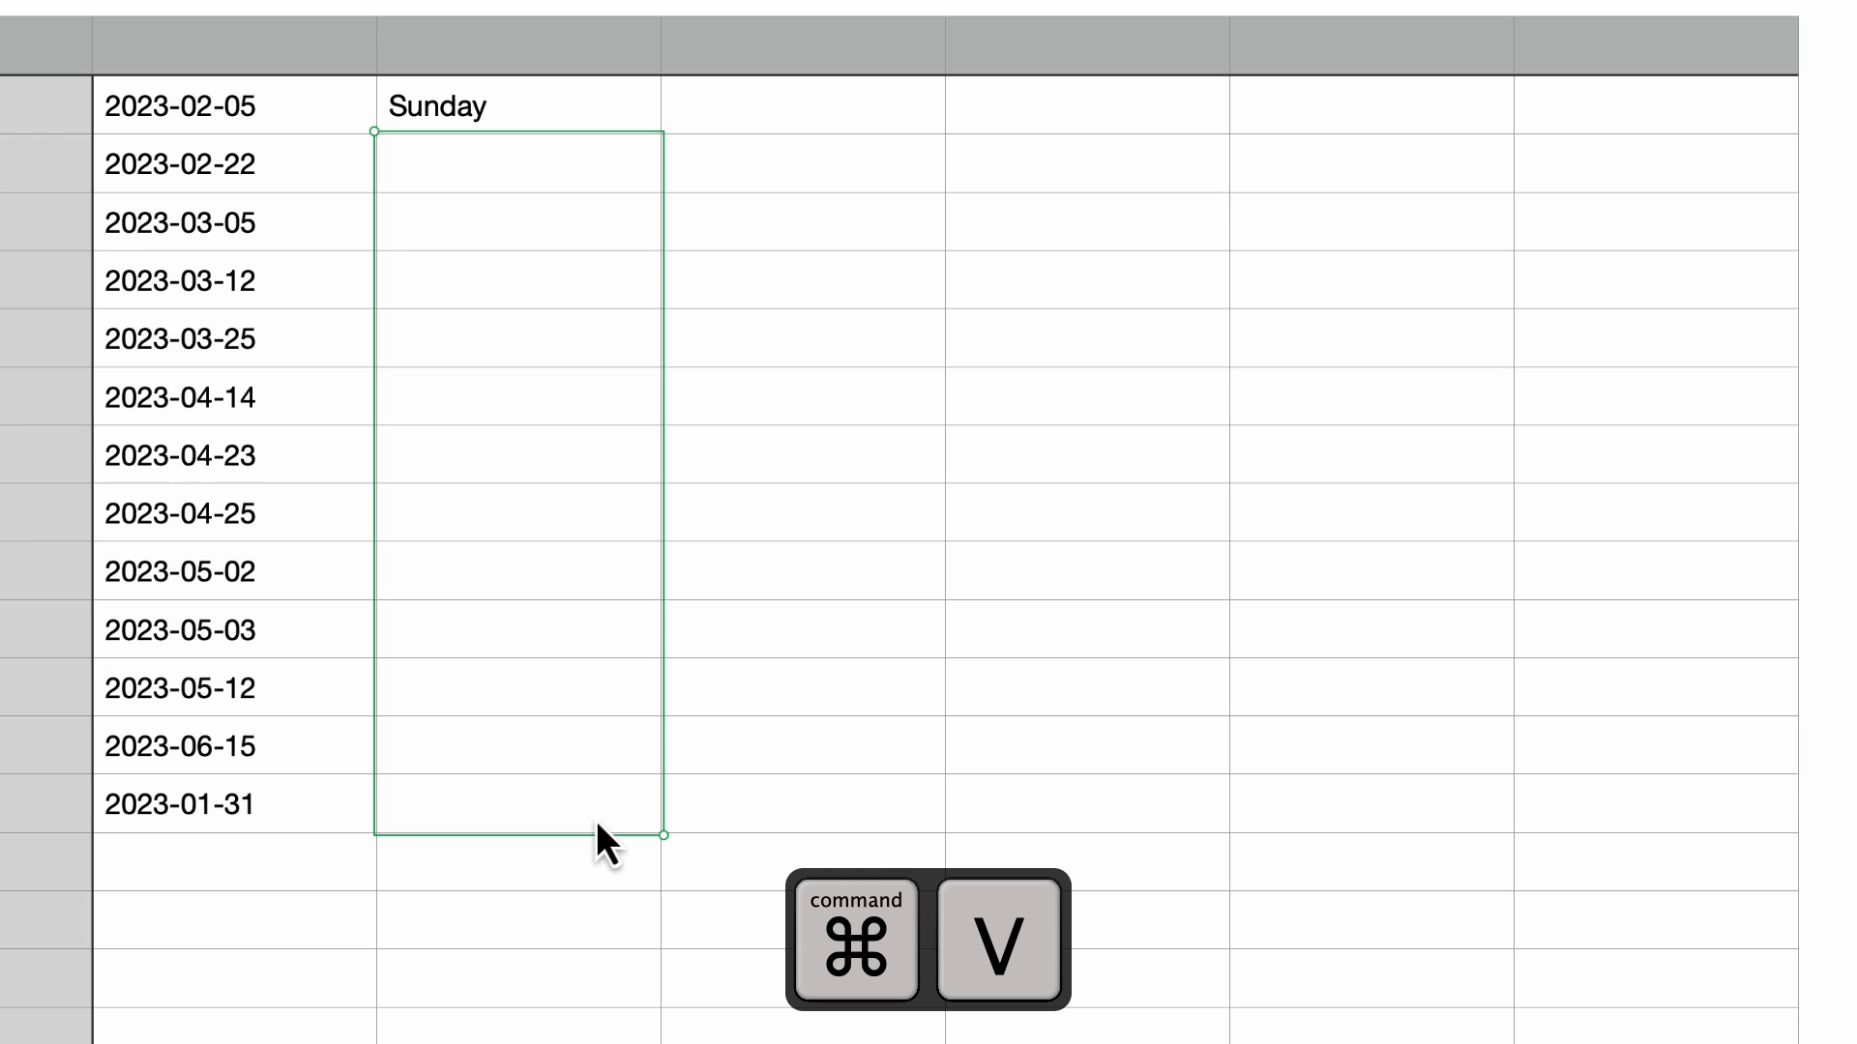